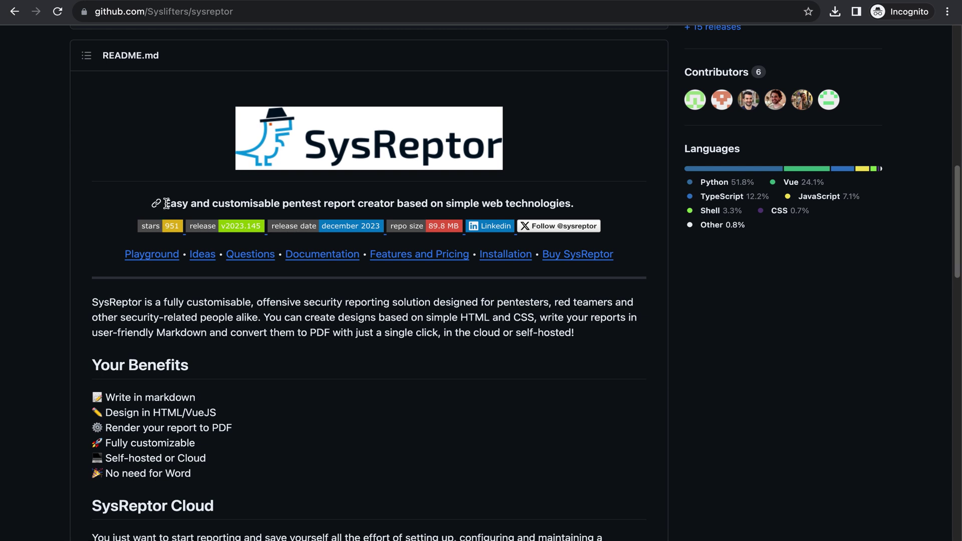
Examine the SysReptor README from its tagline down to the self-hosted installation requirements.
{"action": "left_click_drag", "start_coordinate": [166, 203], "coordinate": [392, 203]}
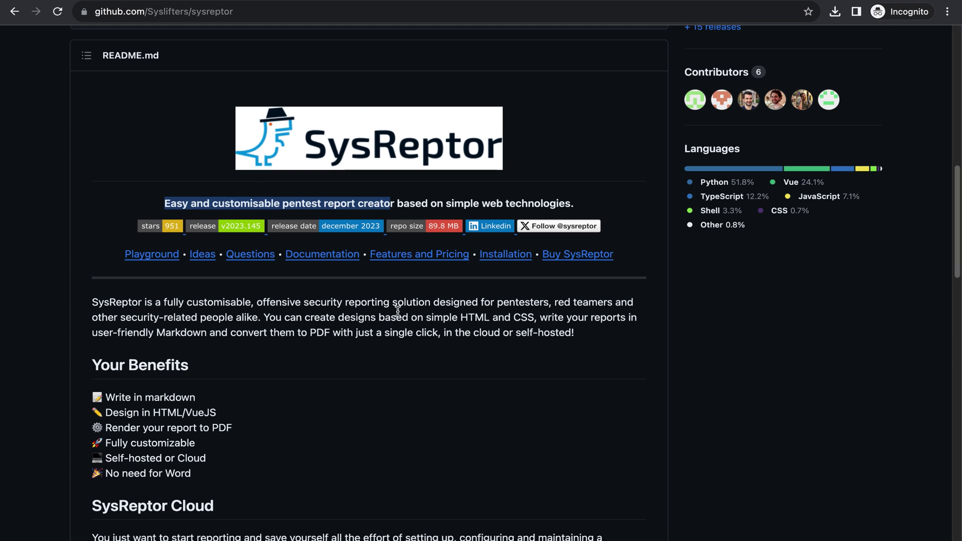
{"action": "scroll", "coordinate": [436, 286], "scroll_direction": "down", "scroll_amount": 8}
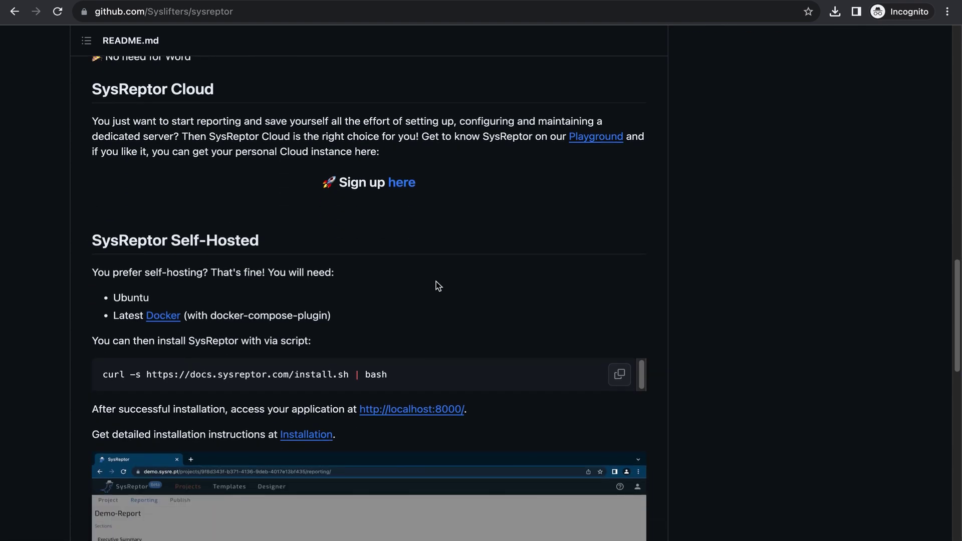
{"action": "scroll", "coordinate": [436, 285], "scroll_direction": "down", "scroll_amount": 2}
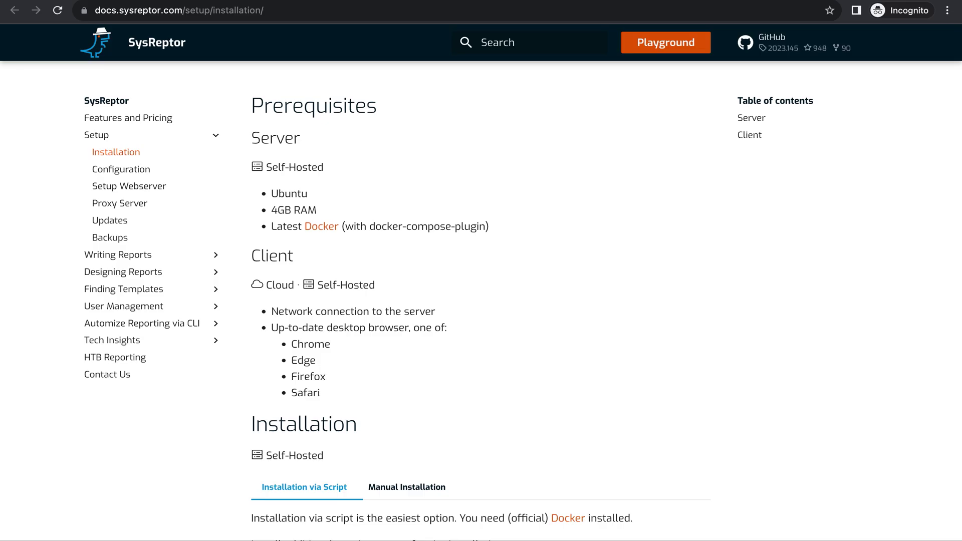
Follow the Docker link in the server prerequisites and examine Docker Engine's supported Ubuntu versions.
{"action": "left_click", "coordinate": [322, 227], "text": "ctrl"}
{"action": "key", "text": "ctrl+Tab"}
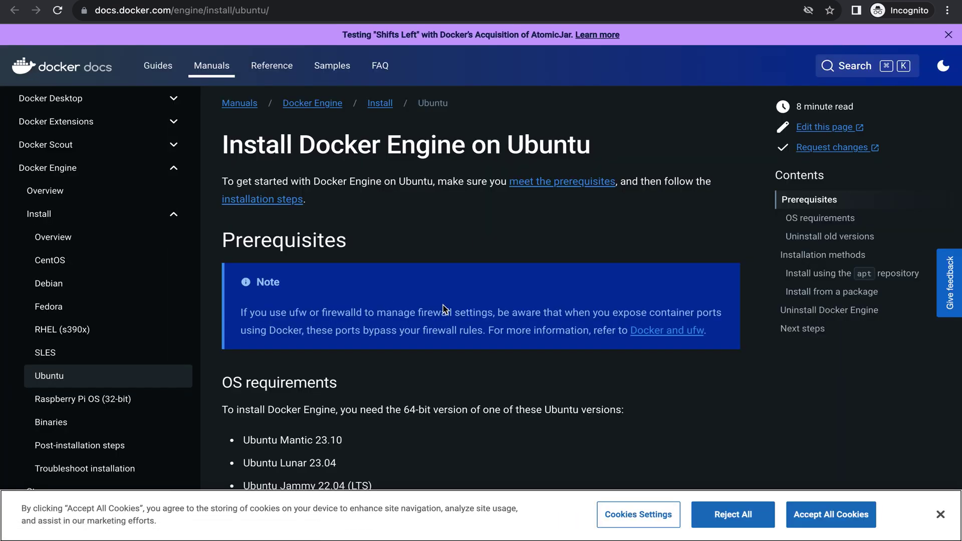
{"action": "scroll", "coordinate": [569, 300], "scroll_direction": "down", "scroll_amount": 2}
{"action": "scroll", "coordinate": [571, 302], "scroll_direction": "down", "scroll_amount": 7}
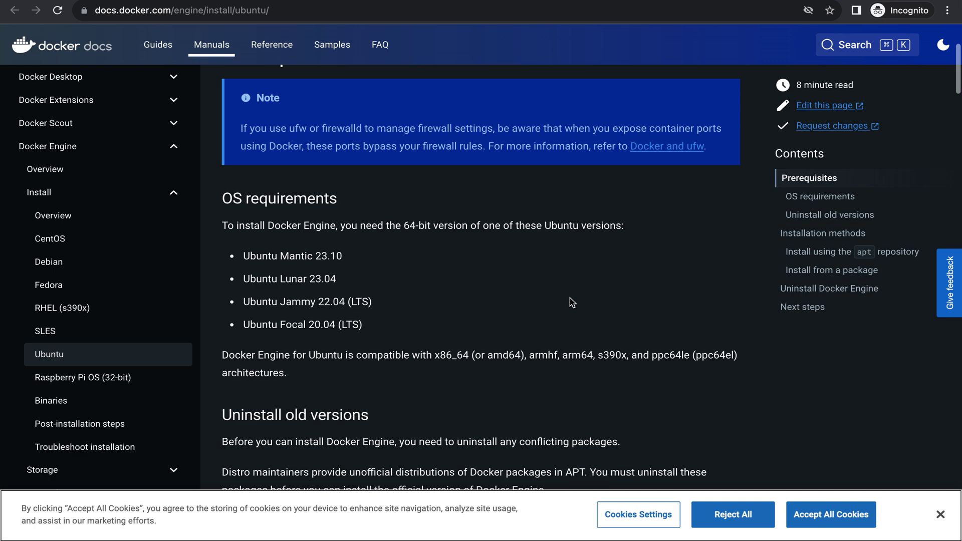
{"action": "scroll", "coordinate": [569, 301], "scroll_direction": "up", "scroll_amount": 9}
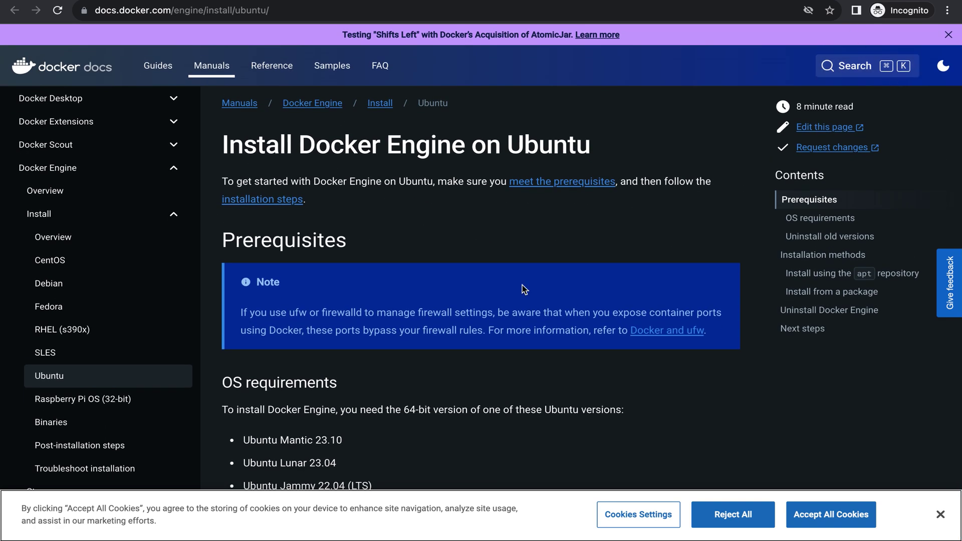
{"action": "scroll", "coordinate": [570, 311], "scroll_direction": "down", "scroll_amount": 3}
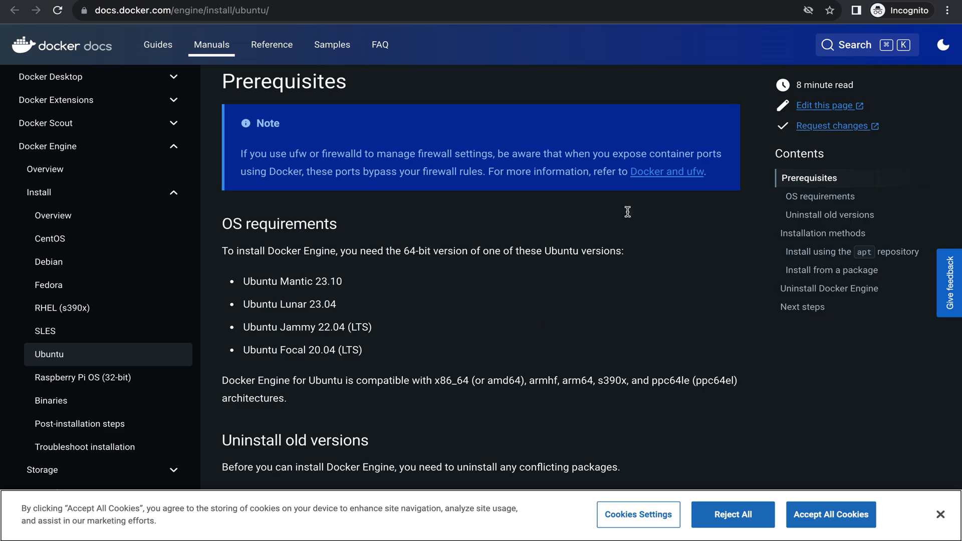
Search the web for "docker installation macos" in a new tab and open Docker's Install Docker Desktop on Mac page.
{"action": "key", "text": "ctrl+t"}
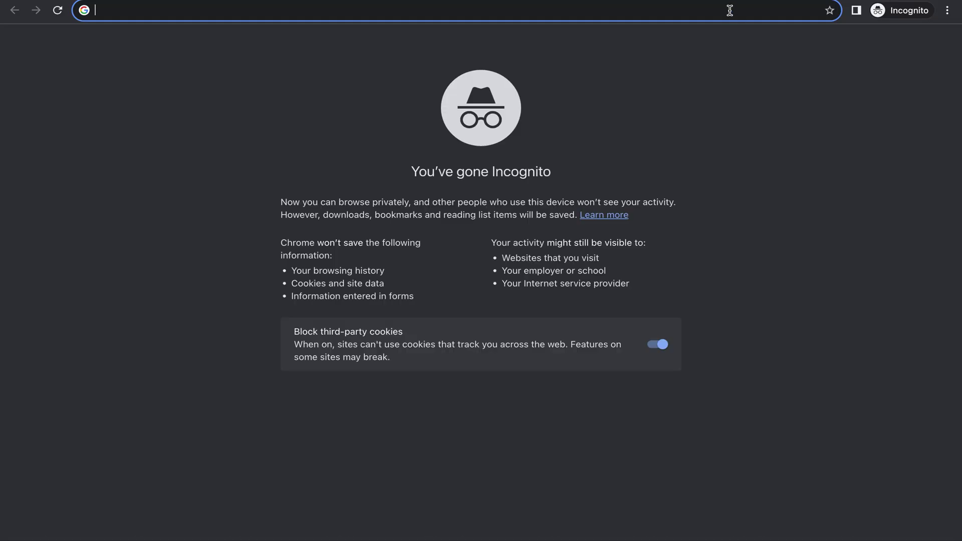
{"action": "type", "text": "dock"}
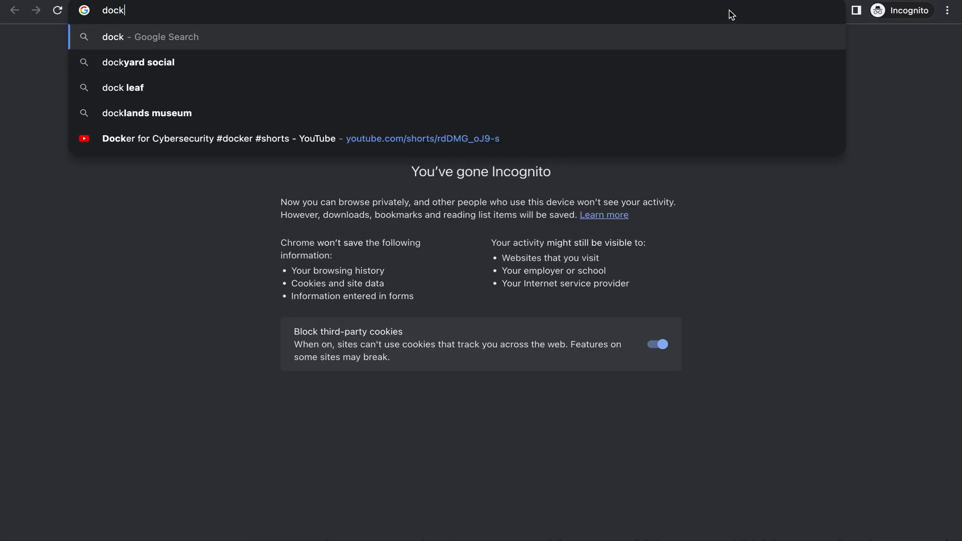
{"action": "type", "text": "er installat"}
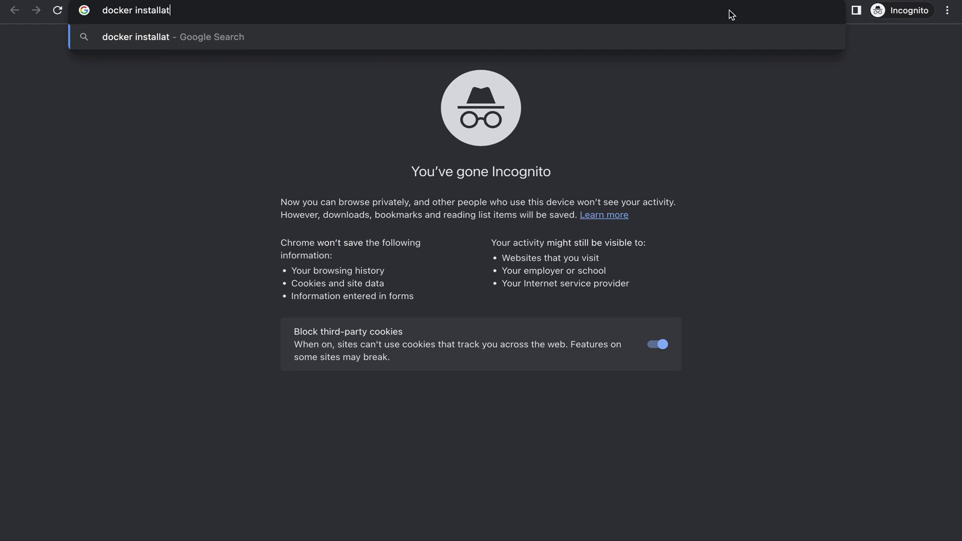
{"action": "type", "text": "ion macos"}
{"action": "key", "text": "Return"}
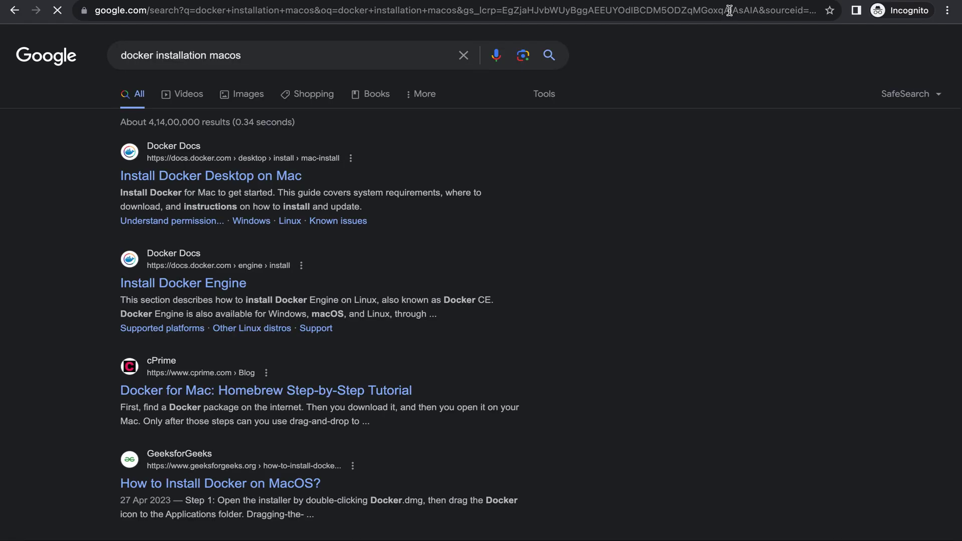
{"action": "left_click", "coordinate": [264, 179]}
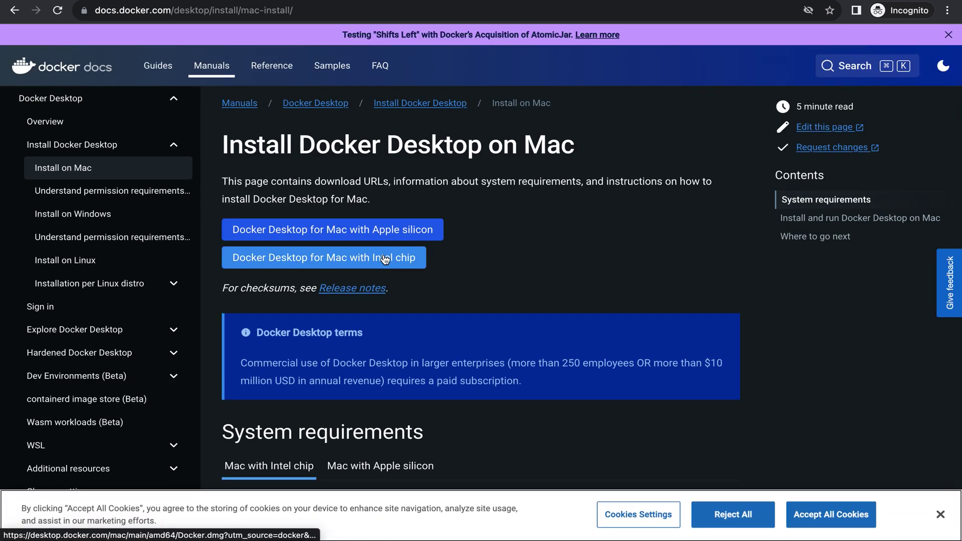
Download Docker Desktop for Mac with Apple silicon to the Desktop and allow the Docker app to open.
{"action": "left_click", "coordinate": [384, 238]}
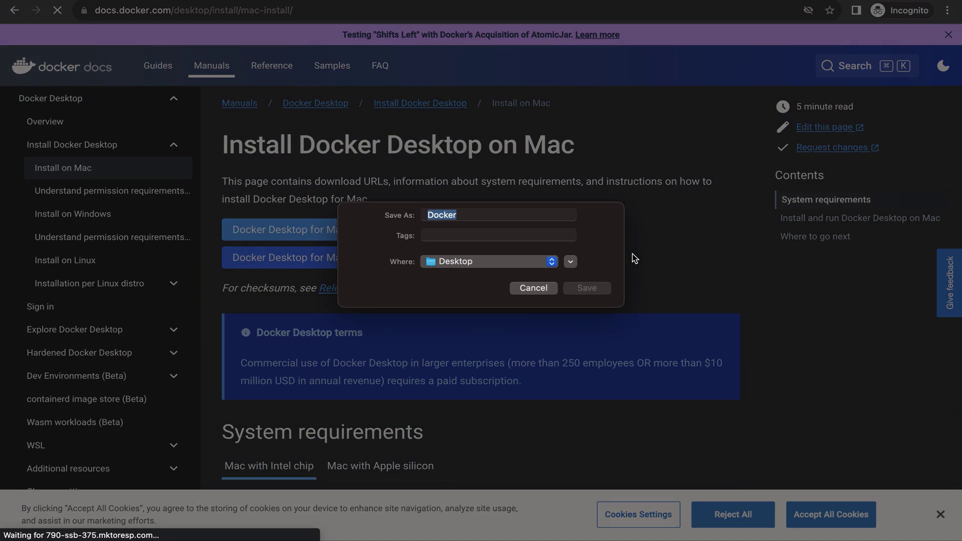
{"action": "left_click", "coordinate": [581, 290]}
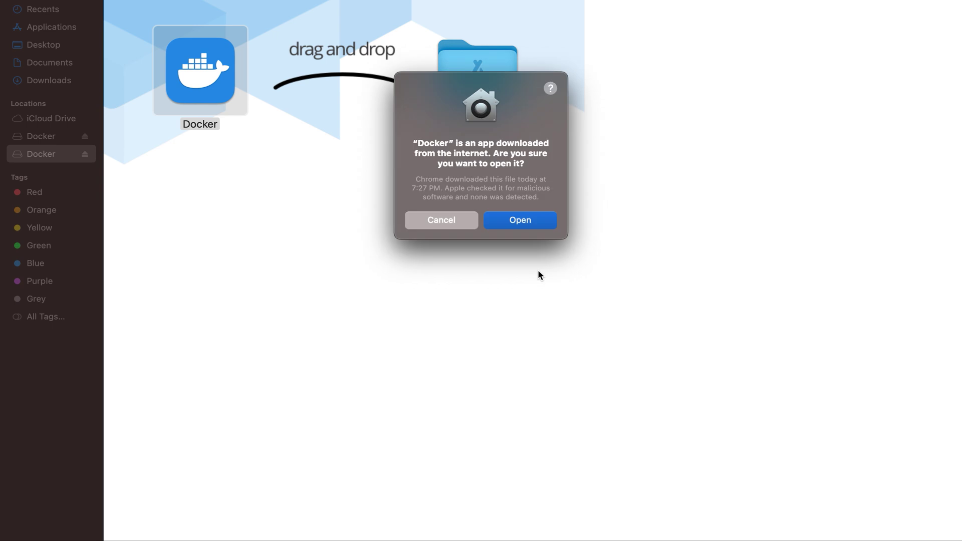
{"action": "left_click", "coordinate": [525, 224]}
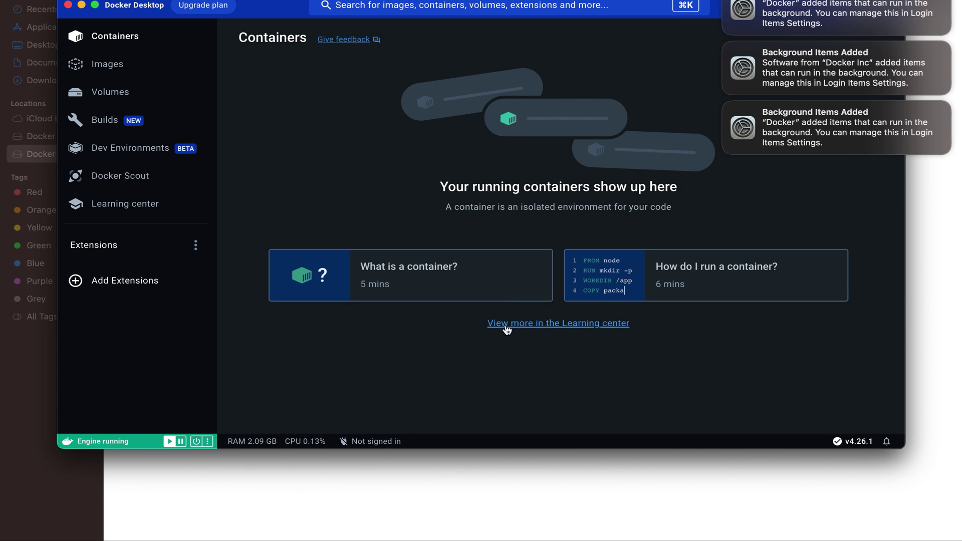
Switch to the terminal and run the docker command to check that Docker is available.
{"action": "key", "text": "super+Tab"}
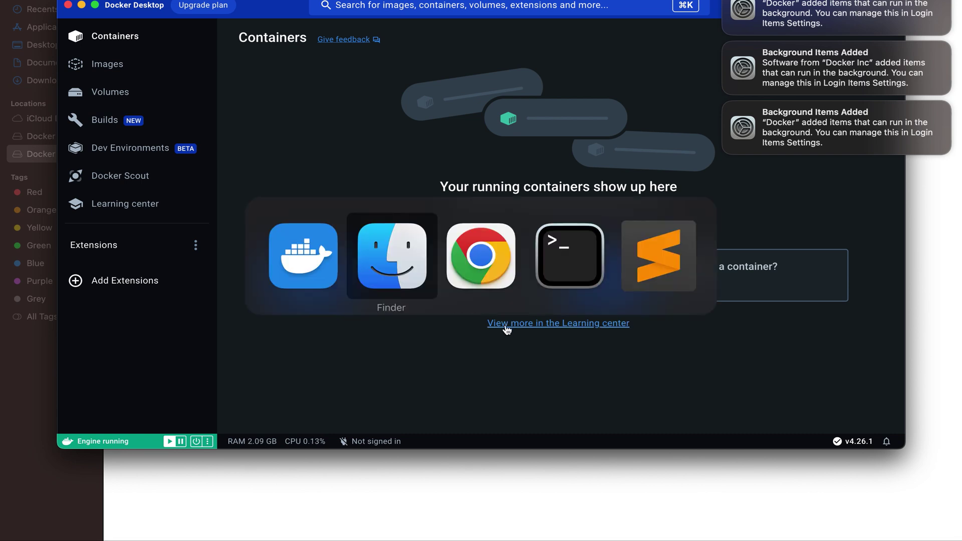
{"action": "key", "text": "super+Tab"}
{"action": "key", "text": "super+Tab"}
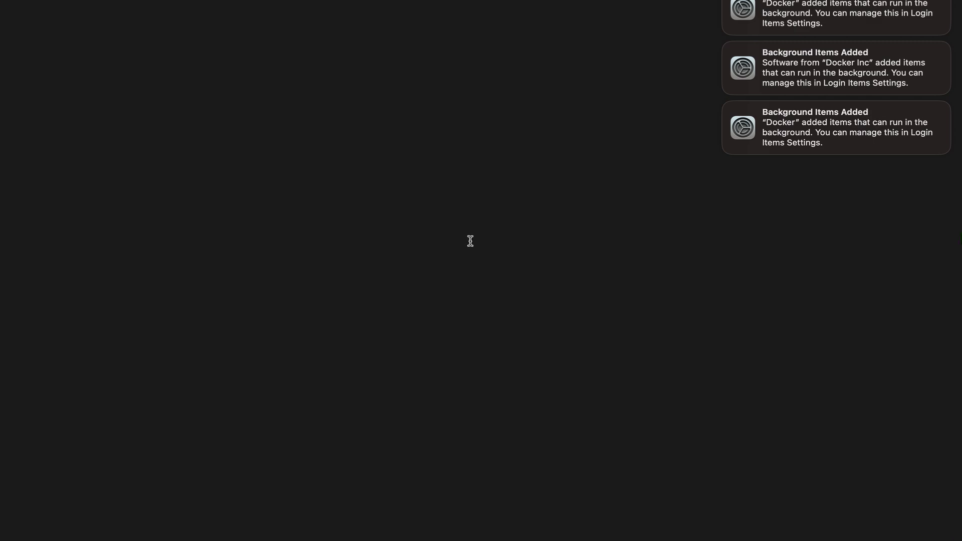
{"action": "key", "text": "Return"}
{"action": "key", "text": "Return"}
{"action": "key", "text": "Return"}
{"action": "key", "text": "Return"}
{"action": "key", "text": "Return"}
{"action": "type", "text": "docker"}
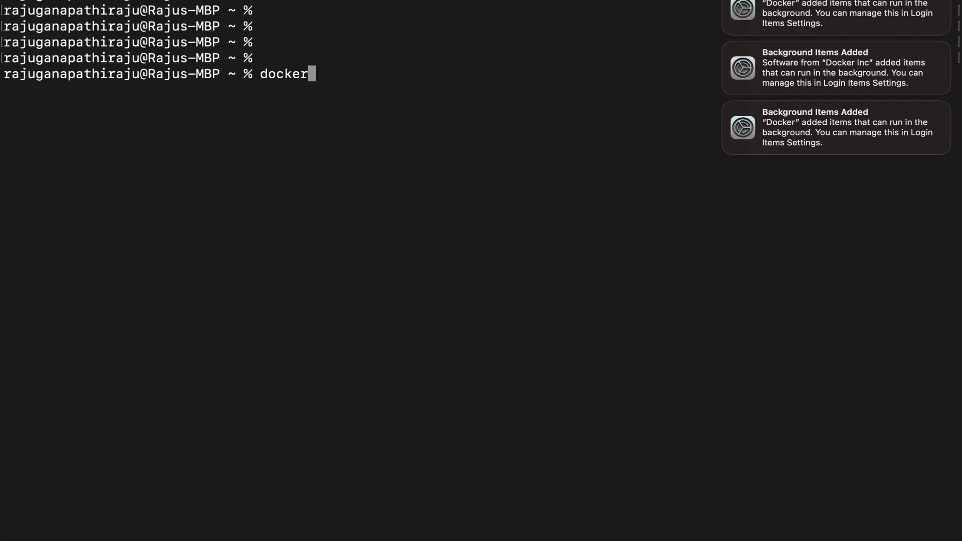
{"action": "key", "text": "Return"}
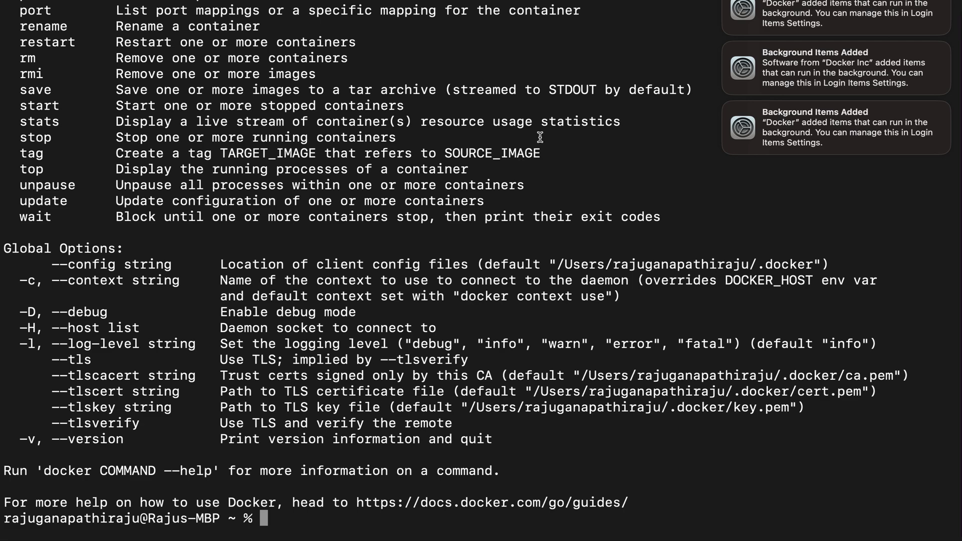
Switch to Chrome and copy the self-hosted install command from the SysReptor GitHub README.
{"action": "key", "text": "super+Tab"}
{"action": "key", "text": "super+Tab"}
{"action": "key", "text": "super+Tab"}
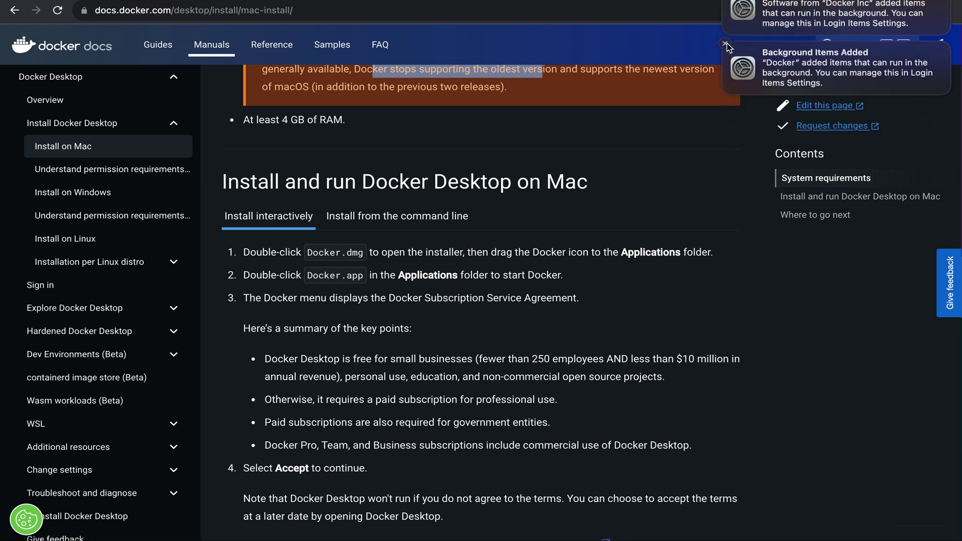
{"action": "left_click", "coordinate": [727, 44]}
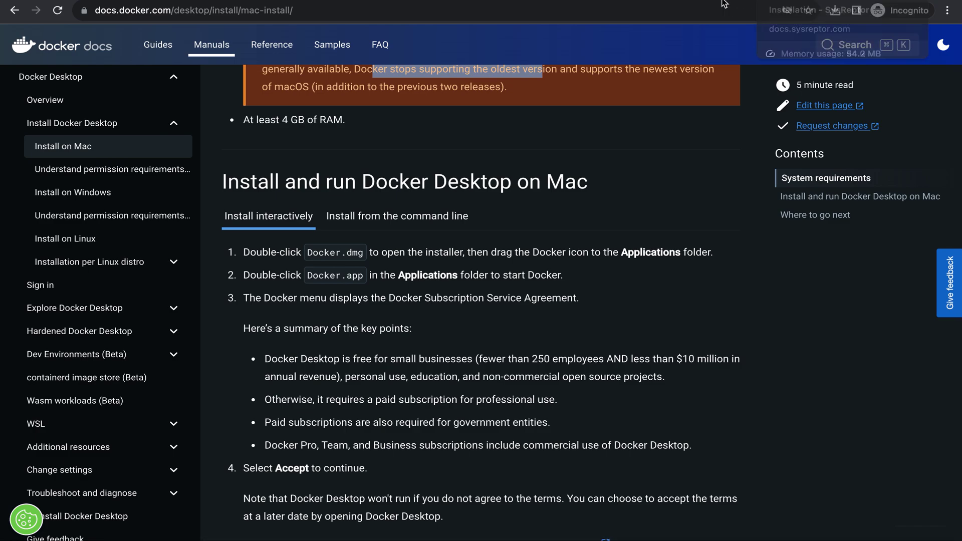
{"action": "left_click", "coordinate": [706, 2]}
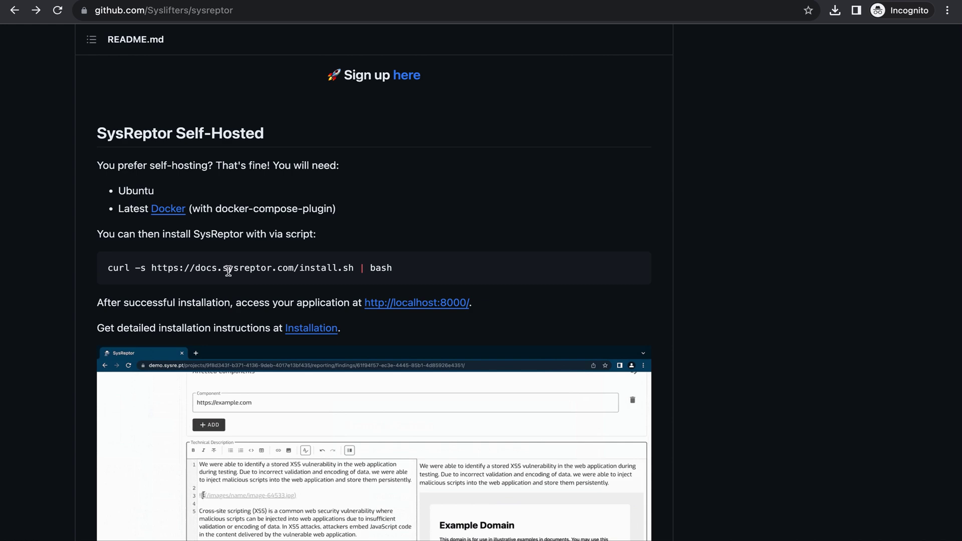
{"action": "triple_click", "coordinate": [194, 264]}
{"action": "key", "text": "super+c"}
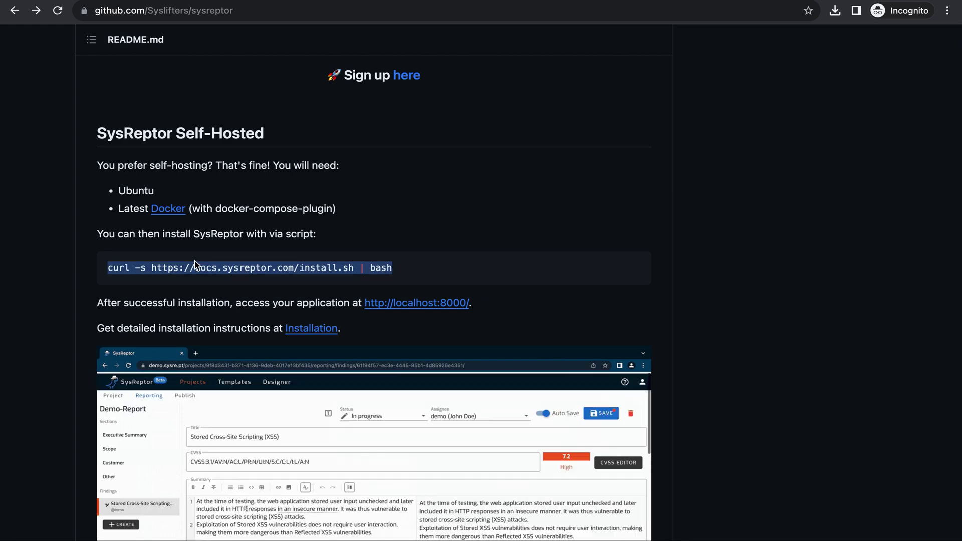
{"action": "type", "text": "clear"}
{"action": "key", "text": "Return"}
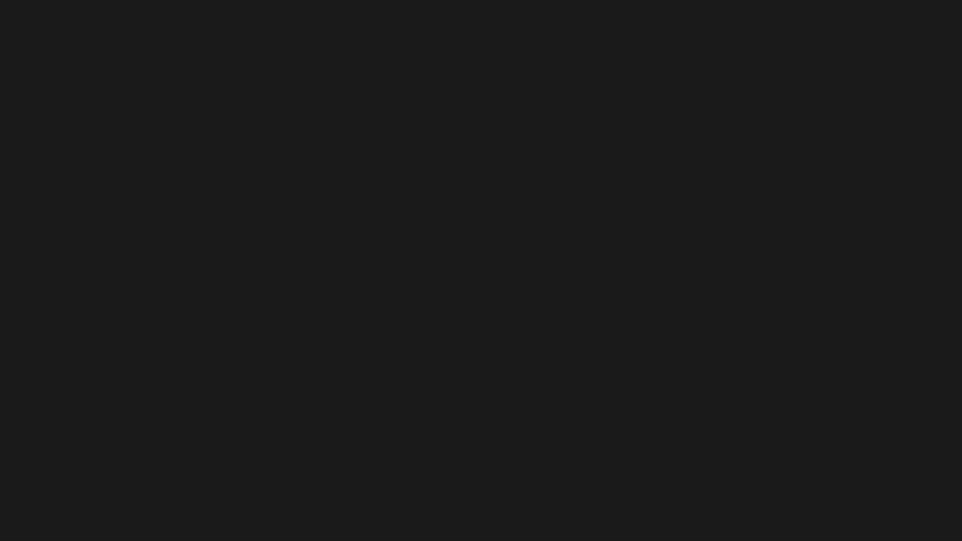
{"action": "key", "text": "Return"}
{"action": "key", "text": "Return"}
{"action": "key", "text": "Return"}
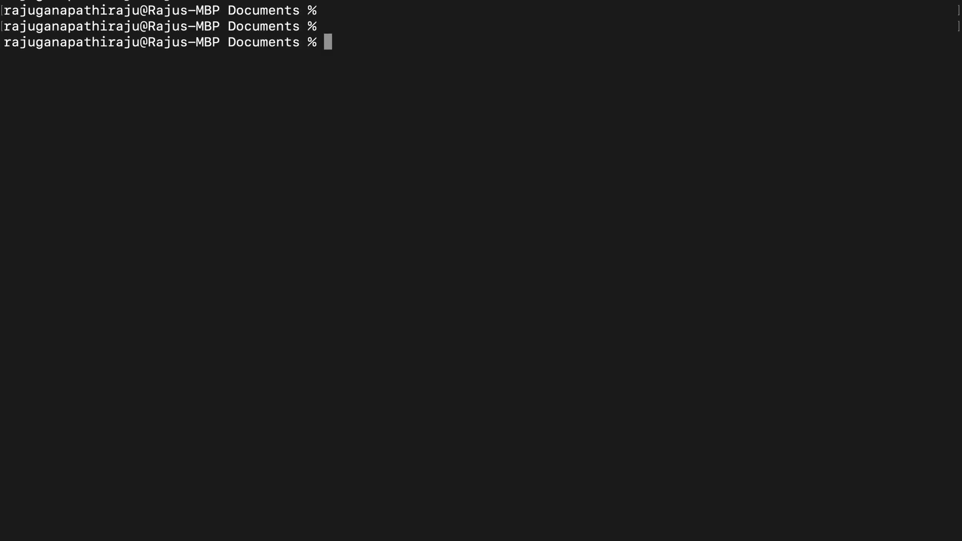
{"action": "key", "text": "super+v"}
{"action": "key", "text": "Return"}
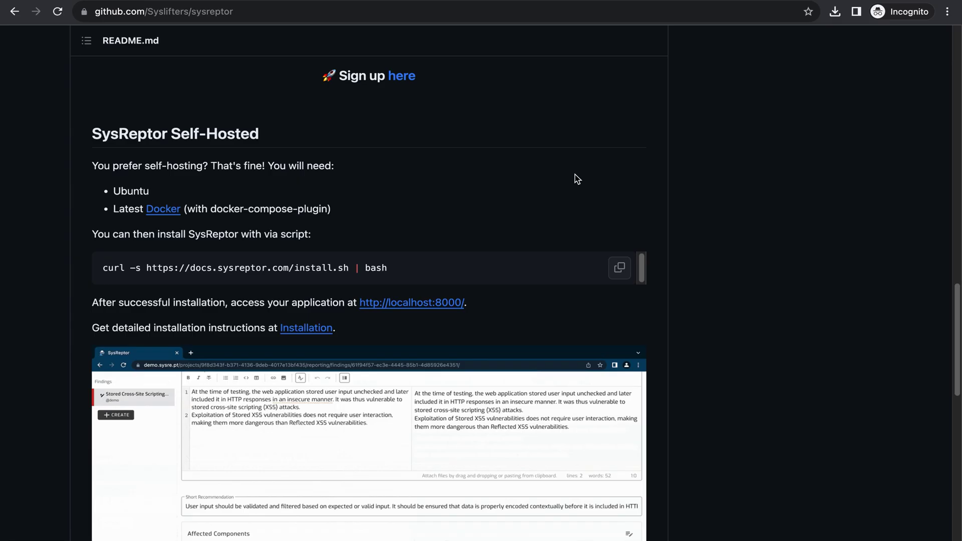
{"action": "key", "text": "super+Tab"}
{"action": "key", "text": "super+Tab"}
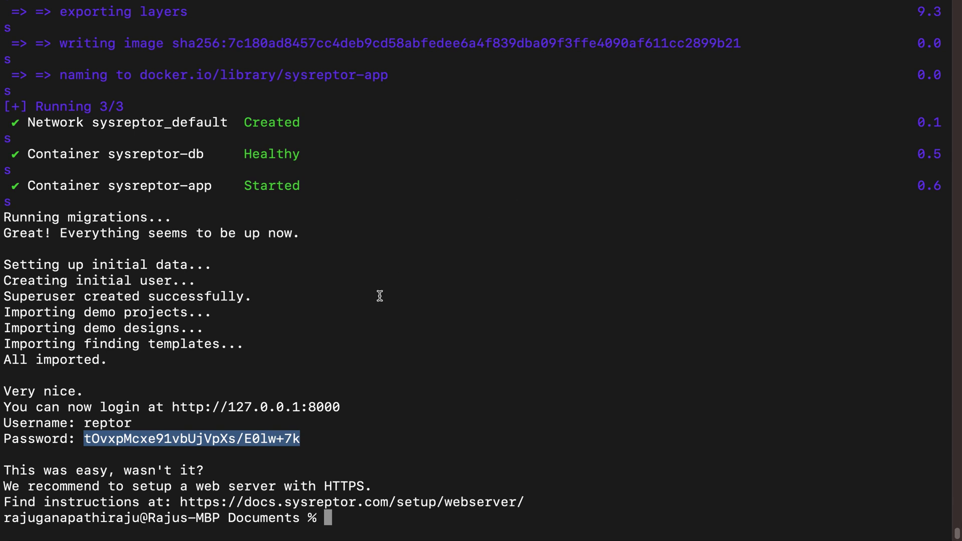
{"action": "left_click", "coordinate": [380, 297]}
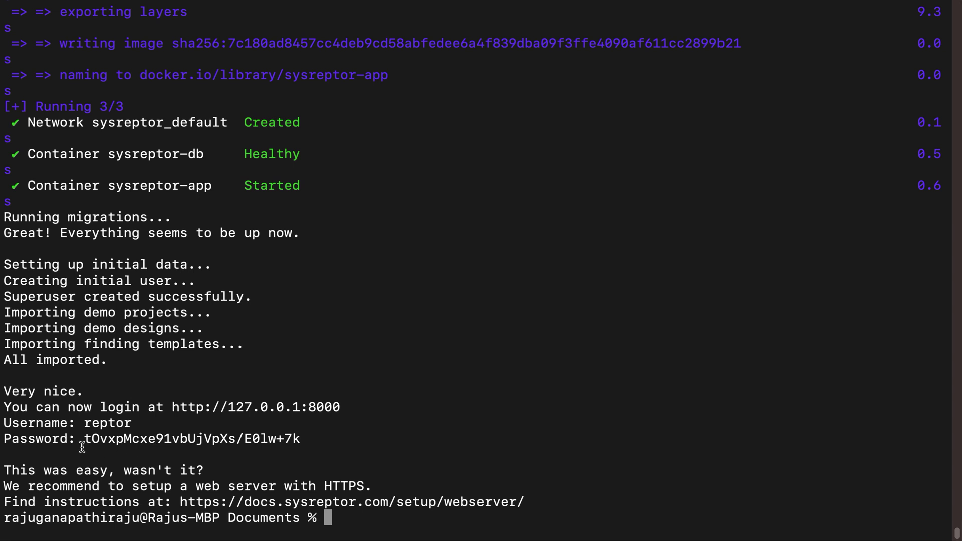
{"action": "left_click_drag", "start_coordinate": [10, 393], "coordinate": [309, 439]}
{"action": "left_click", "coordinate": [214, 440]}
{"action": "left_click_drag", "start_coordinate": [170, 407], "coordinate": [339, 401]}
{"action": "right_click", "coordinate": [318, 407]}
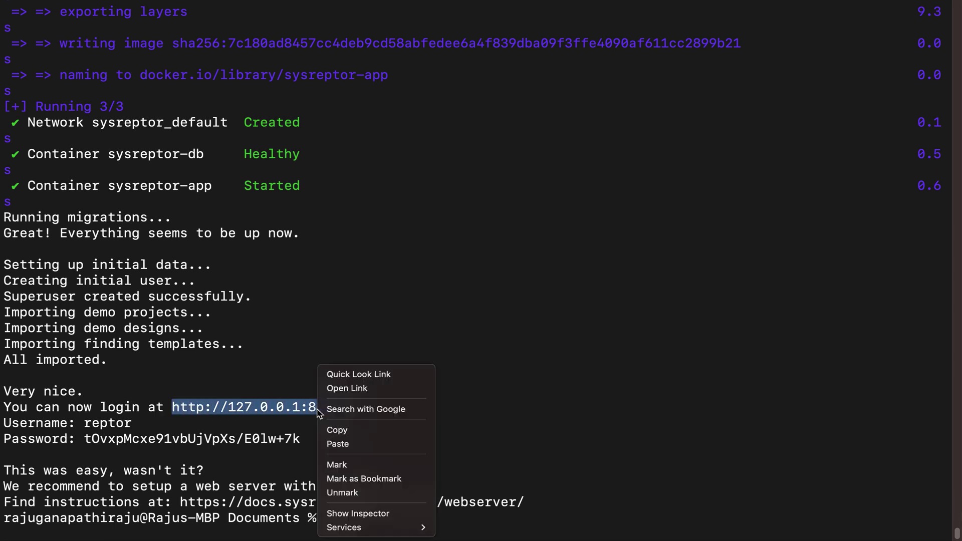
{"action": "left_click", "coordinate": [345, 431]}
{"action": "key", "text": "super+Tab"}
{"action": "key", "text": "super+v"}
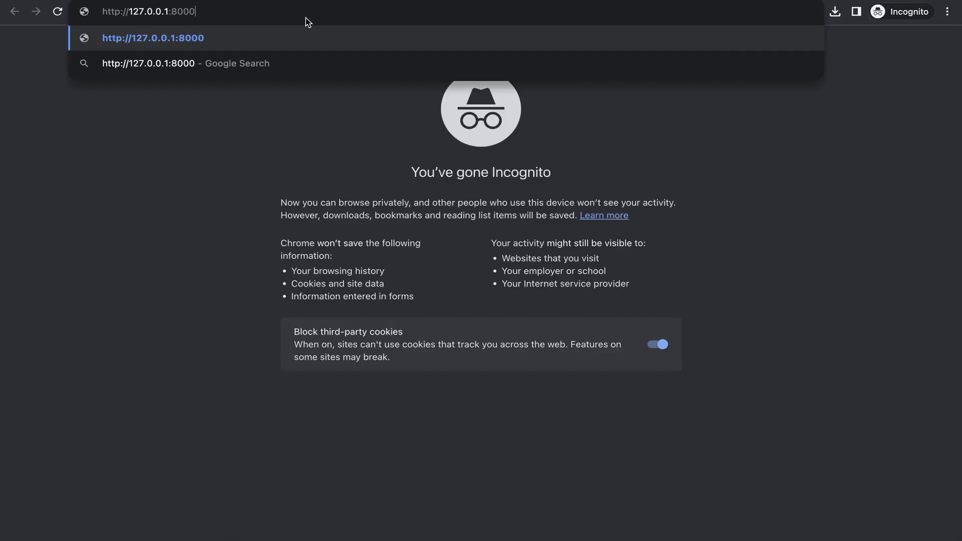
{"action": "key", "text": "Return"}
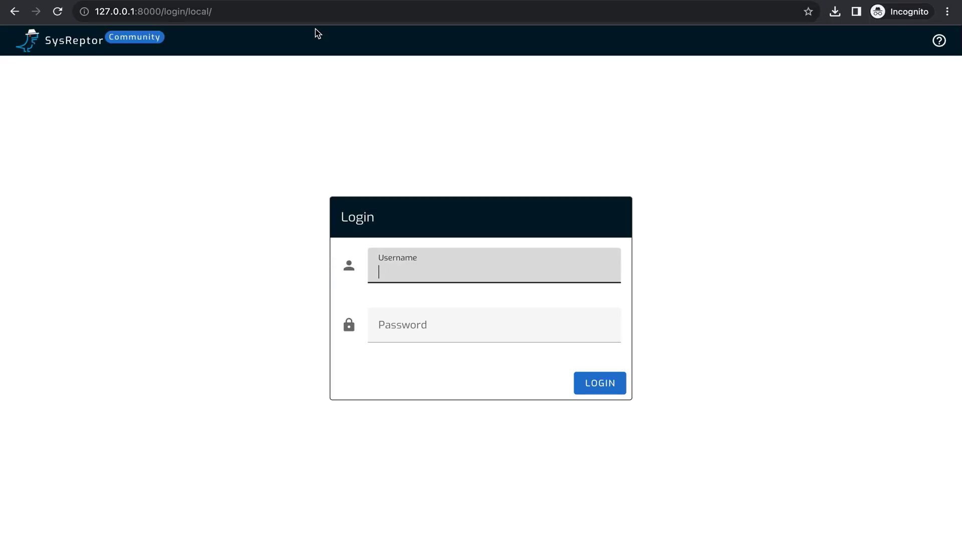
Enter the username reptor on the login form and copy the generated password from the installer output in the terminal.
{"action": "type", "text": "re"}
{"action": "left_click", "coordinate": [434, 326]}
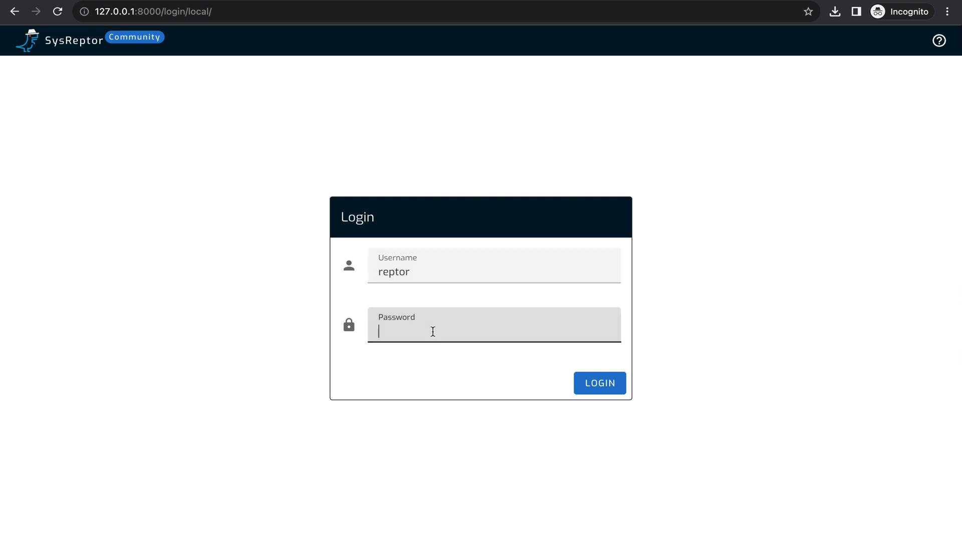
{"action": "key", "text": "super+Tab"}
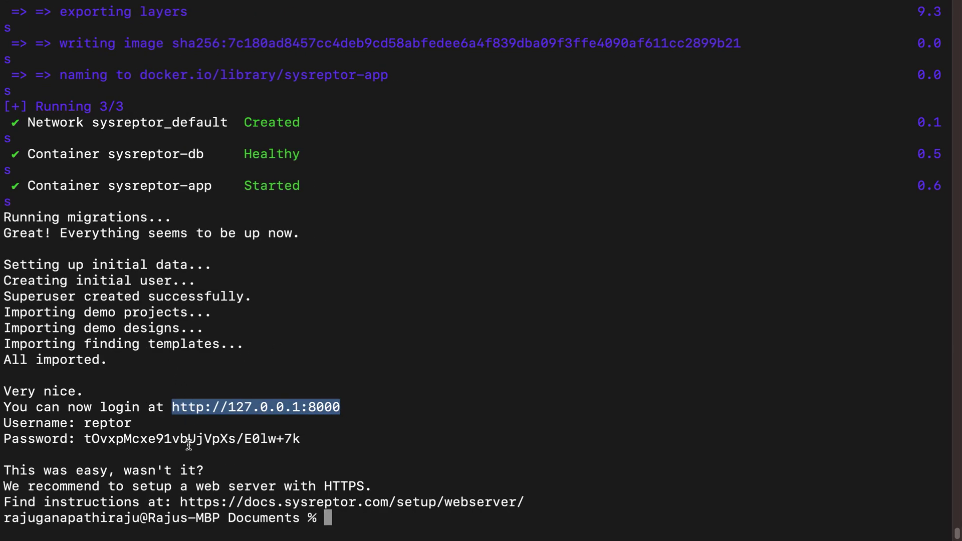
{"action": "left_click_drag", "start_coordinate": [85, 440], "coordinate": [299, 440]}
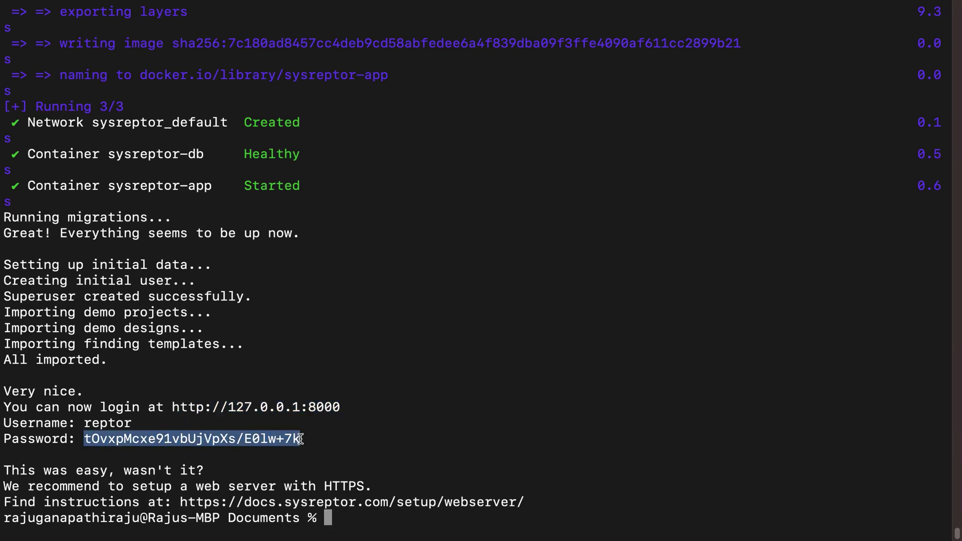
{"action": "right_click", "coordinate": [287, 439]}
{"action": "left_click", "coordinate": [305, 430]}
Return to the browser, paste the account password, log in and skip setting up multi factor authentication.
{"action": "key", "text": "super+Tab"}
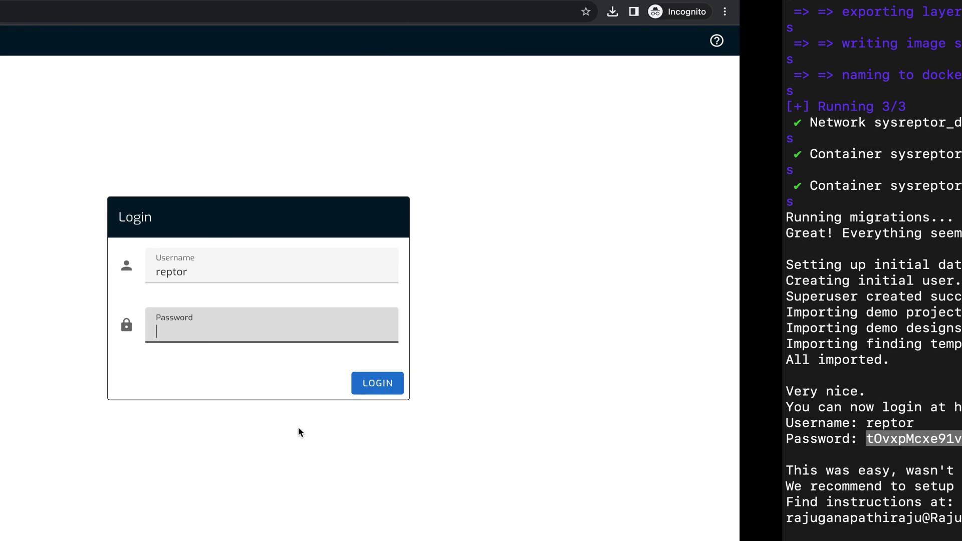
{"action": "key", "text": "ctrl+v"}
{"action": "left_click", "coordinate": [590, 382]}
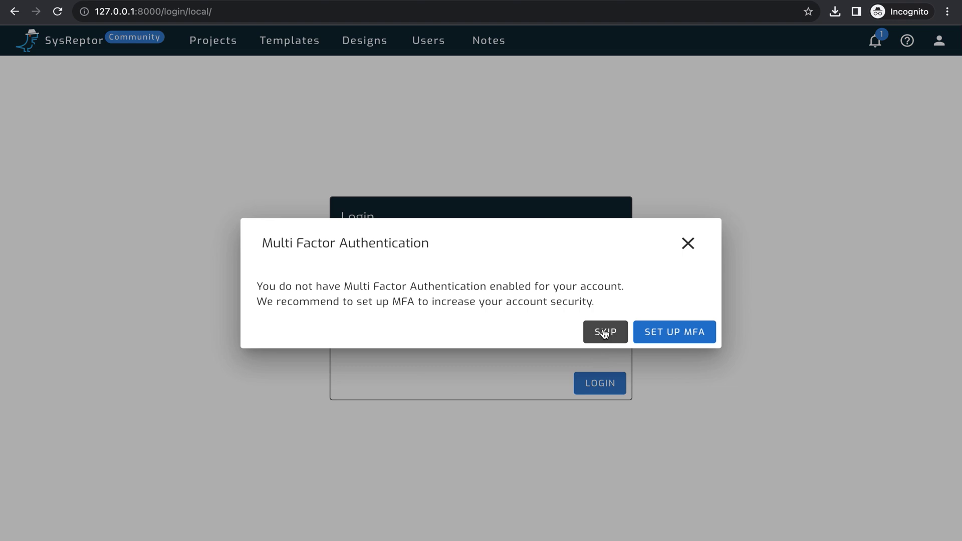
{"action": "left_click", "coordinate": [606, 333]}
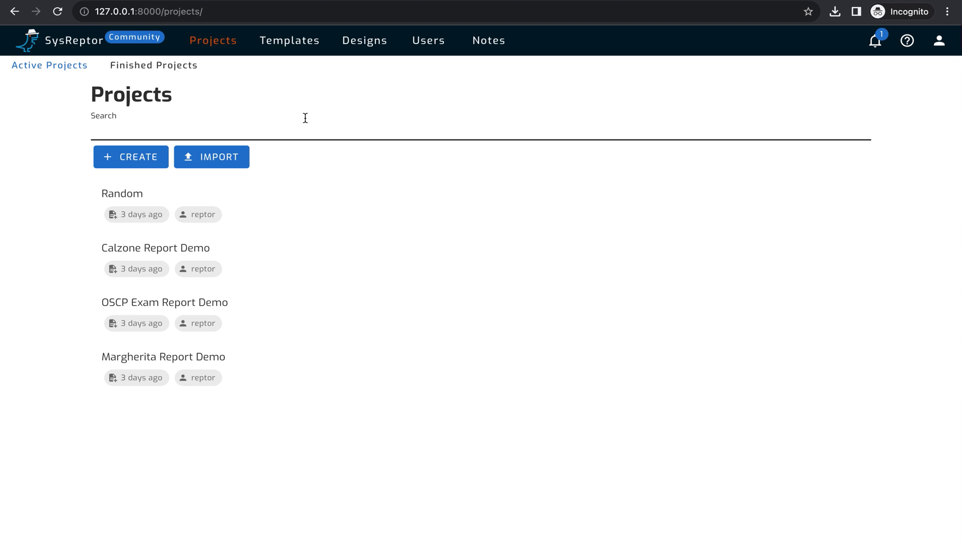
{"action": "left_click", "coordinate": [135, 161]}
{"action": "left_click", "coordinate": [345, 120]}
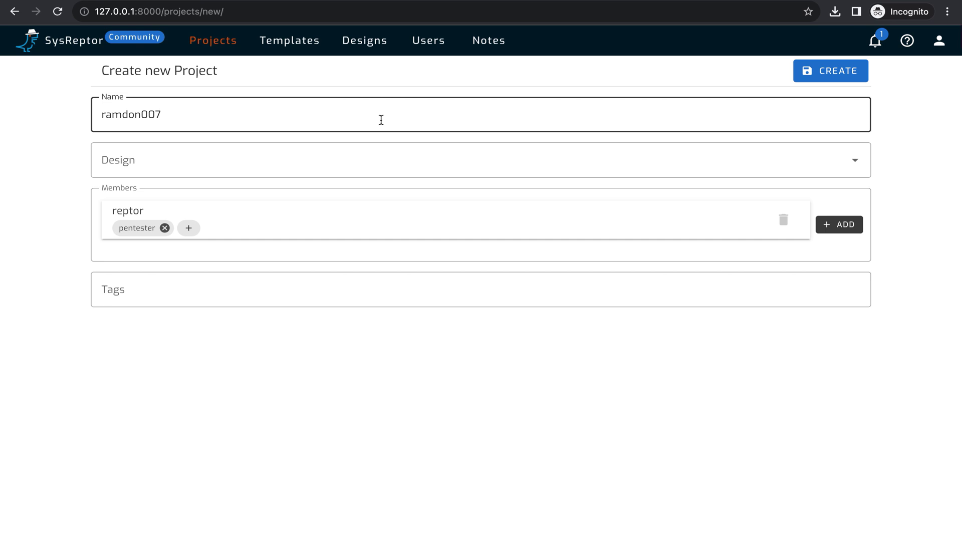
{"action": "left_click", "coordinate": [330, 160]}
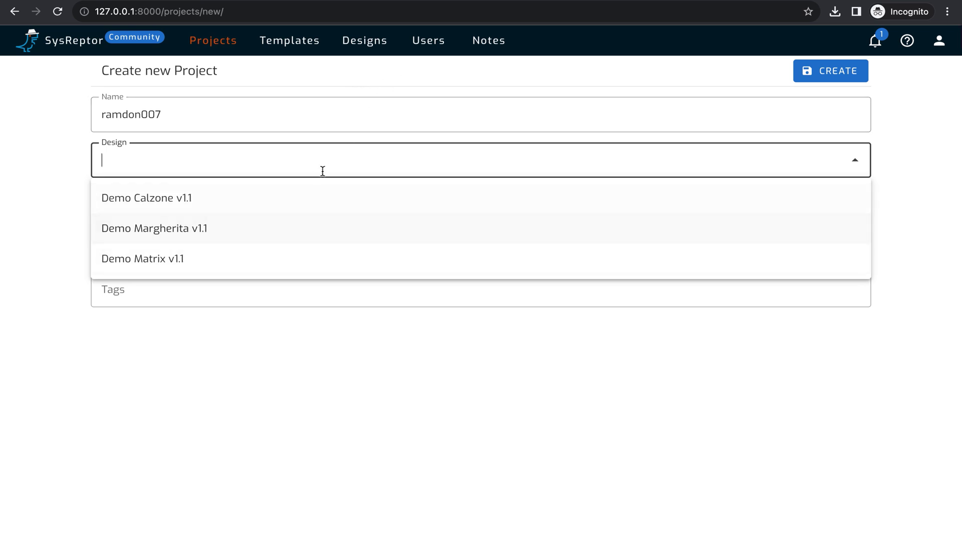
Open the Demo Calzone v1.1 design and review its PDF preview from the cover page through the findings.
{"action": "left_click", "coordinate": [369, 44]}
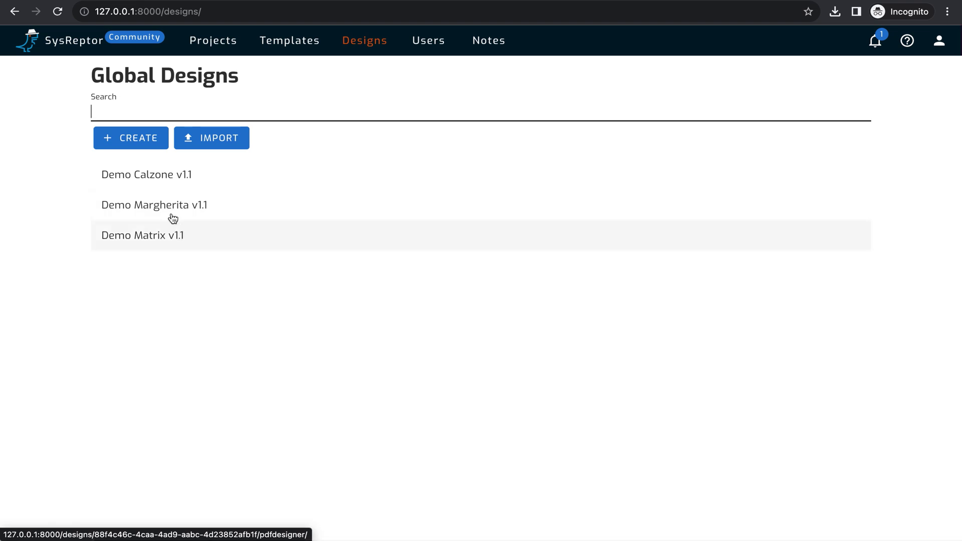
{"action": "left_click", "coordinate": [187, 176]}
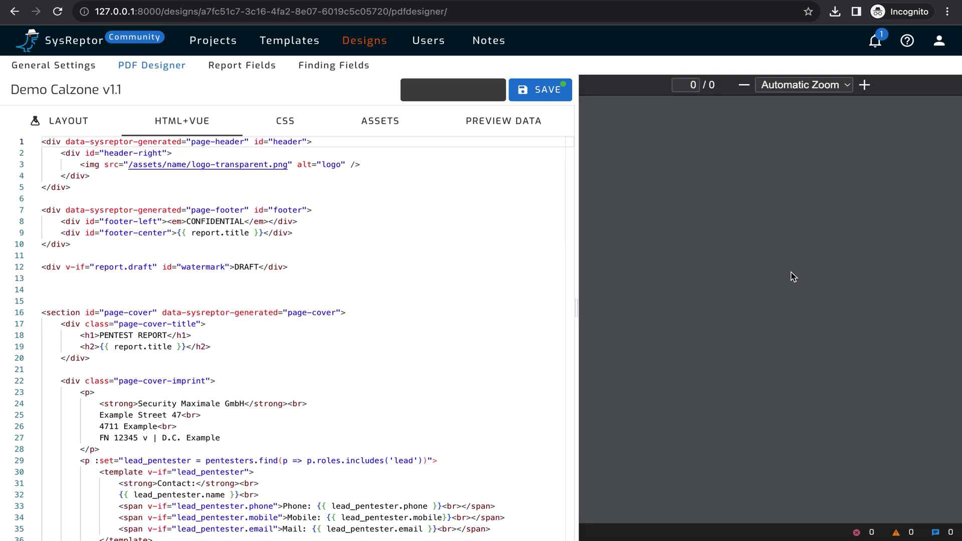
{"action": "scroll", "coordinate": [794, 278], "scroll_direction": "down", "scroll_amount": 2}
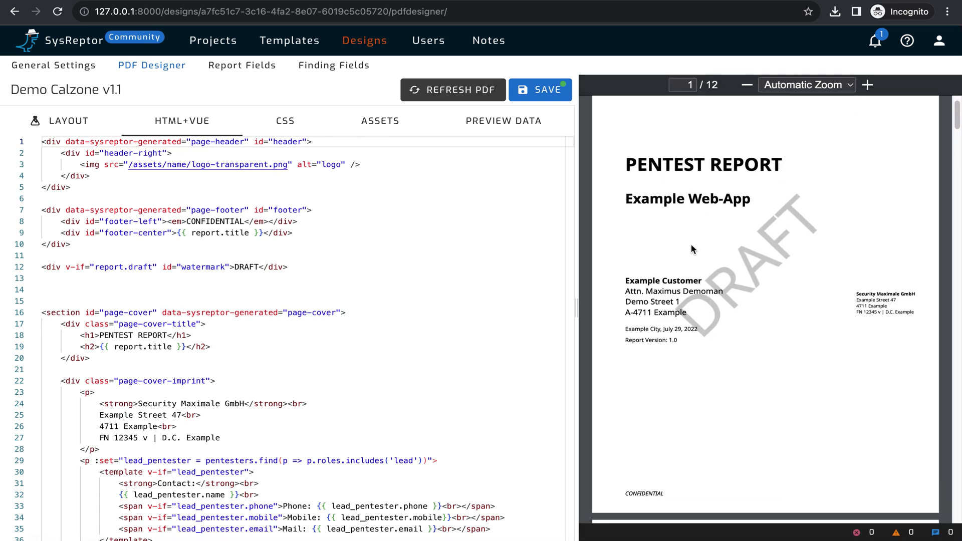
{"action": "scroll", "coordinate": [725, 290], "scroll_direction": "down", "scroll_amount": 10}
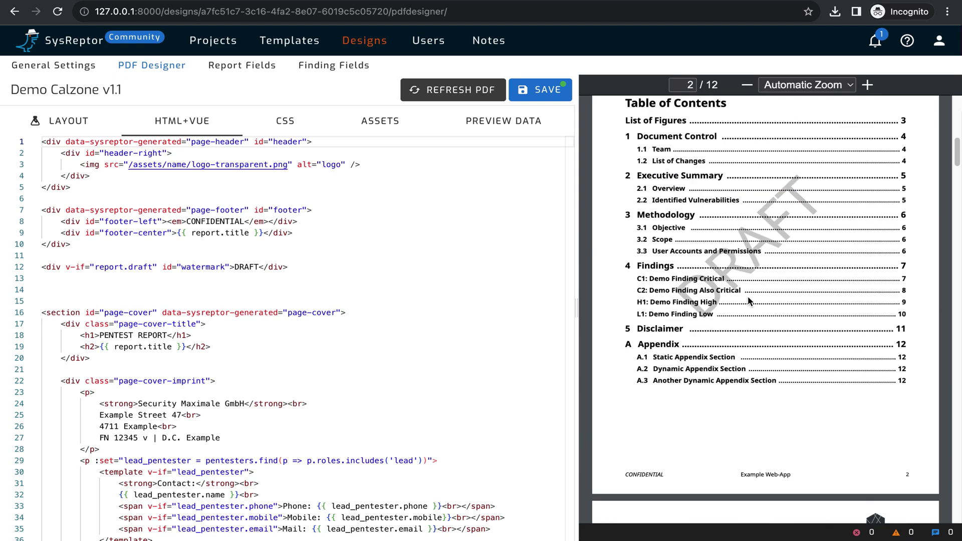
{"action": "scroll", "coordinate": [717, 213], "scroll_direction": "up", "scroll_amount": 1}
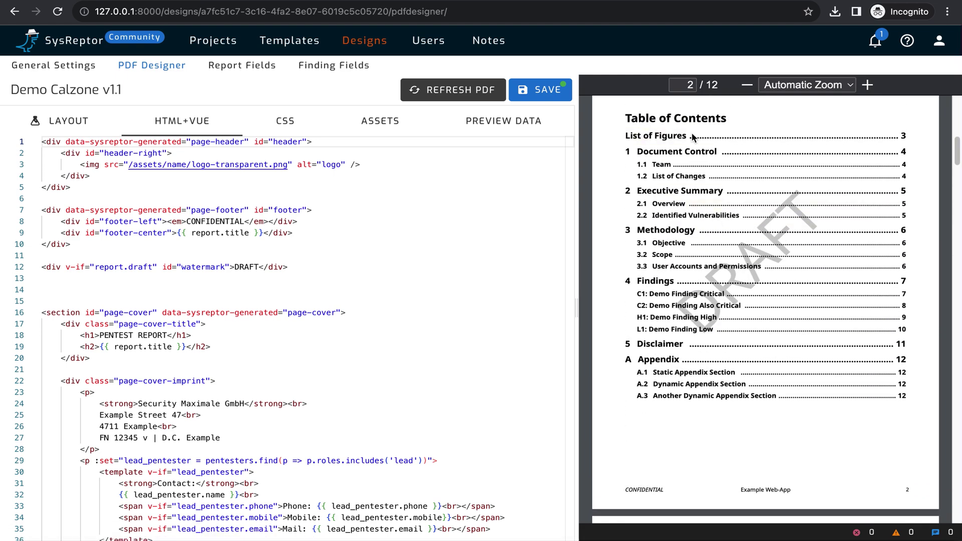
{"action": "scroll", "coordinate": [718, 296], "scroll_direction": "down", "scroll_amount": 20}
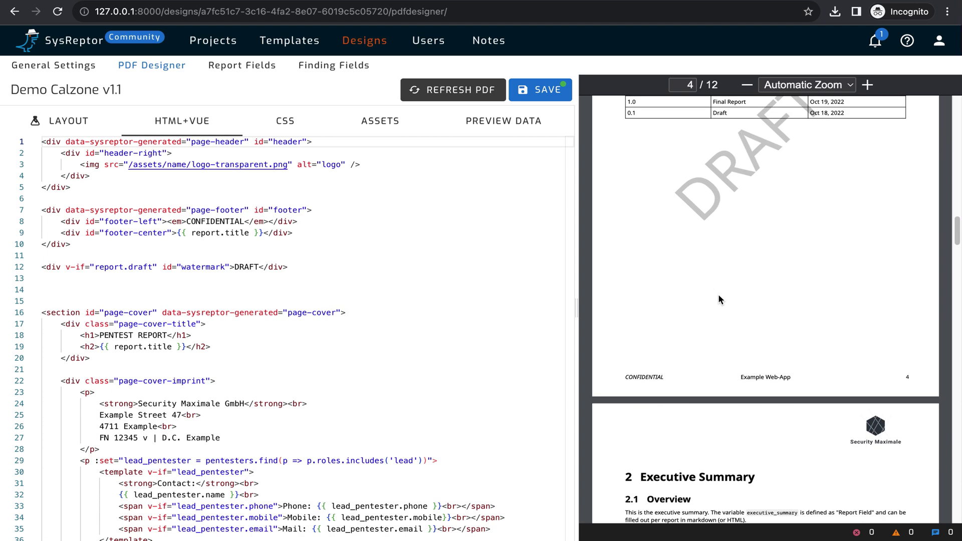
{"action": "scroll", "coordinate": [752, 314], "scroll_direction": "down", "scroll_amount": 4}
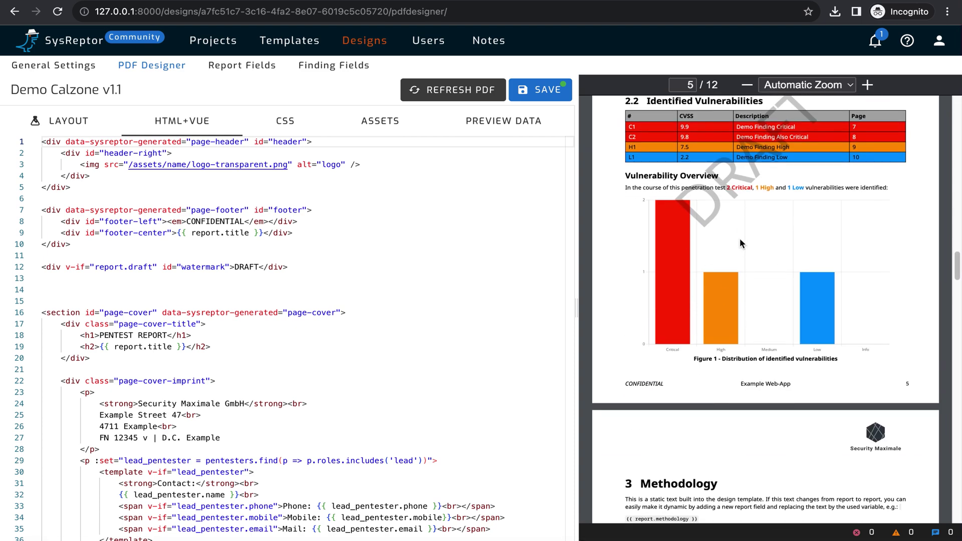
{"action": "scroll", "coordinate": [740, 246], "scroll_direction": "down", "scroll_amount": 15}
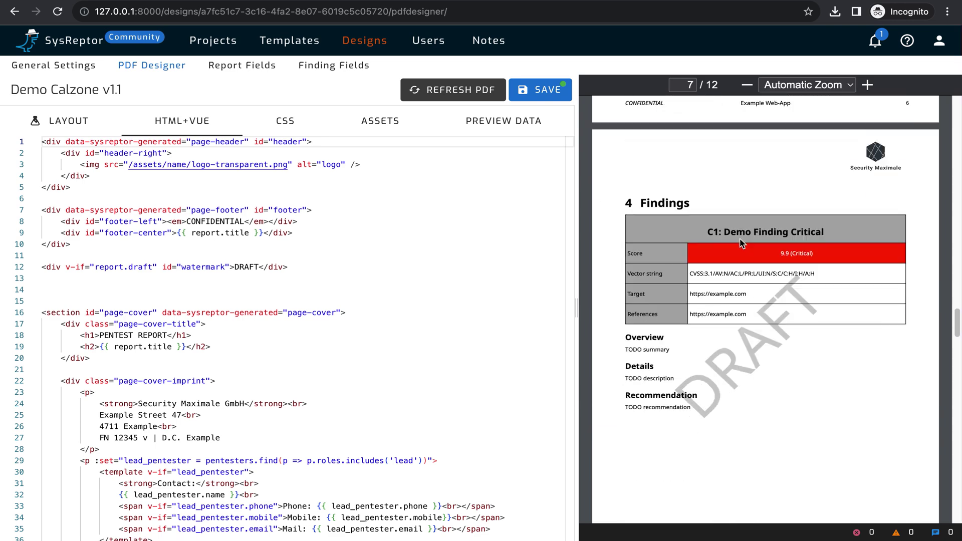
{"action": "scroll", "coordinate": [741, 244], "scroll_direction": "down", "scroll_amount": 4}
{"action": "scroll", "coordinate": [748, 300], "scroll_direction": "down", "scroll_amount": 17}
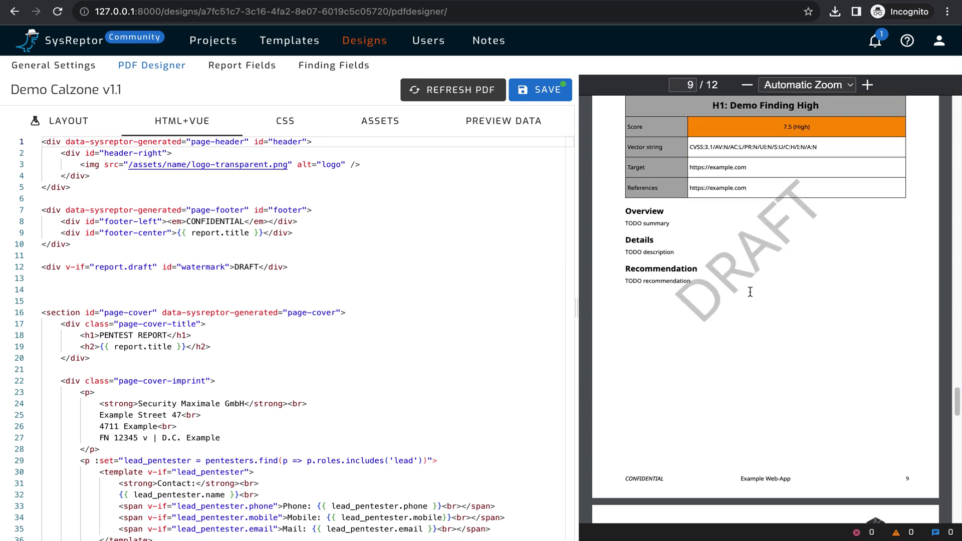
Examine the Demo Calzone v1.1 design's HTML+Vue source and its assets, and return the PDF preview to the cover page.
{"action": "left_click", "coordinate": [357, 248]}
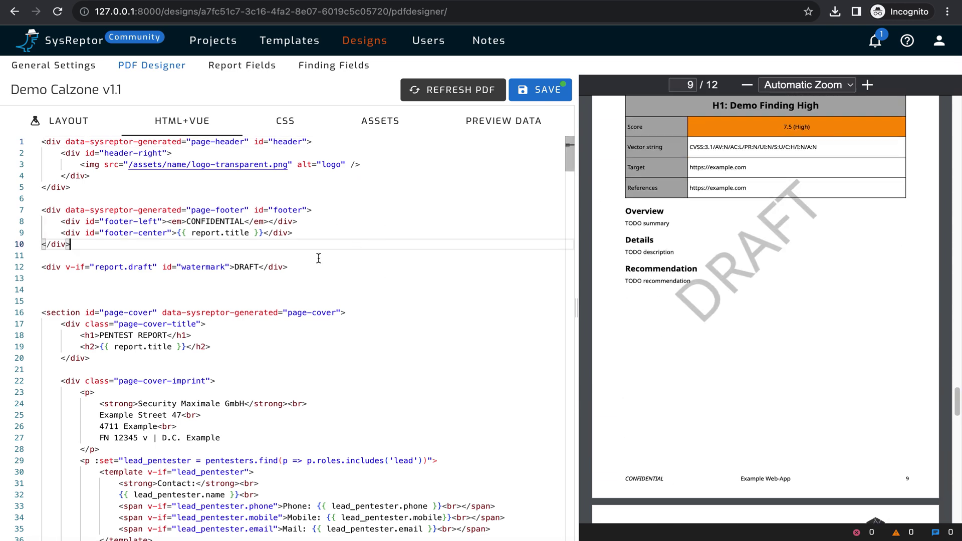
{"action": "scroll", "coordinate": [434, 230], "scroll_direction": "down", "scroll_amount": 20}
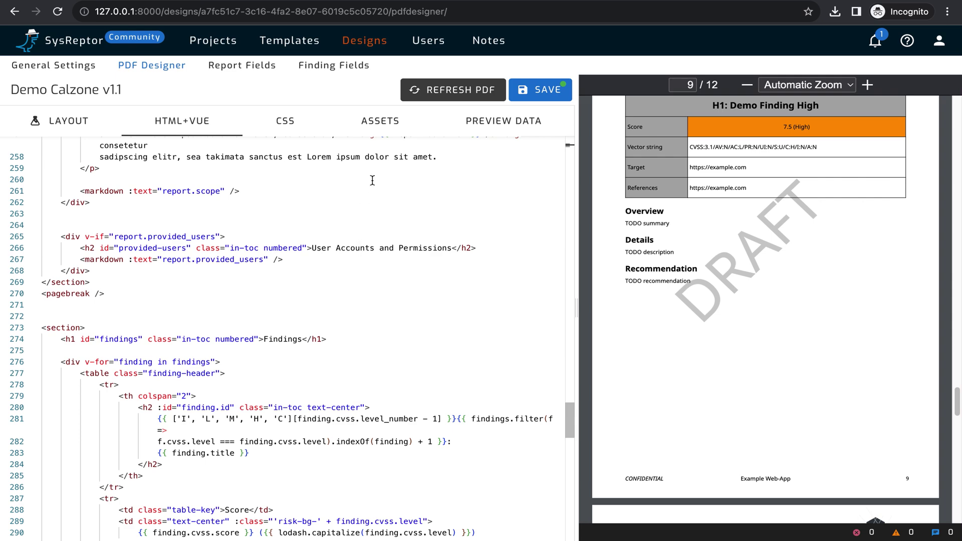
{"action": "left_click", "coordinate": [386, 124]}
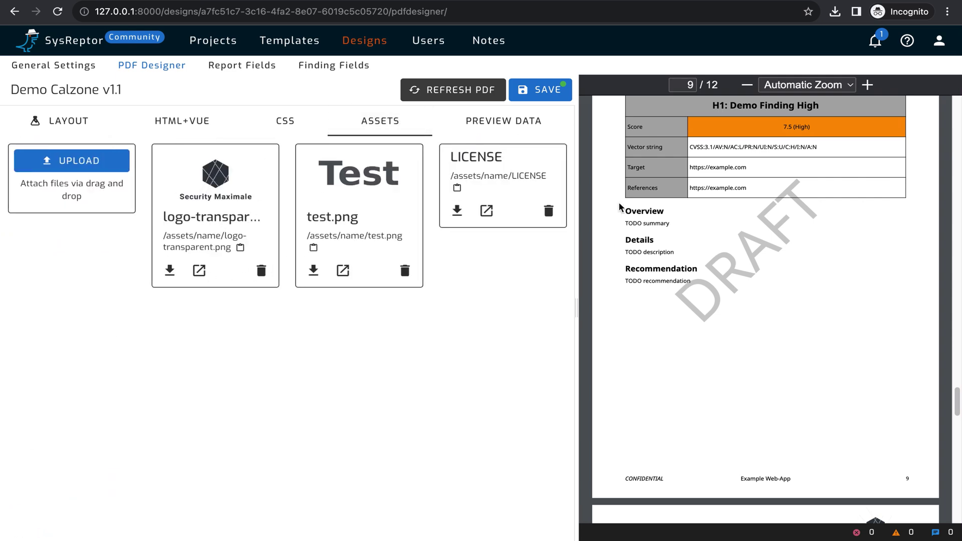
{"action": "scroll", "coordinate": [708, 224], "scroll_direction": "up", "scroll_amount": 20}
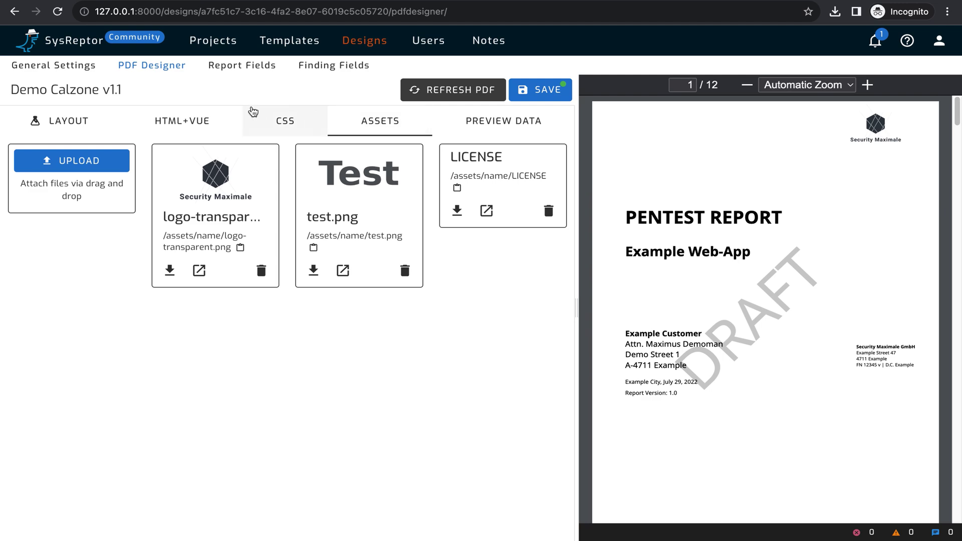
Open the Demo Margherita v1.1 design and review its PDF preview, including the methodology and critical finding pages.
{"action": "left_click", "coordinate": [370, 42]}
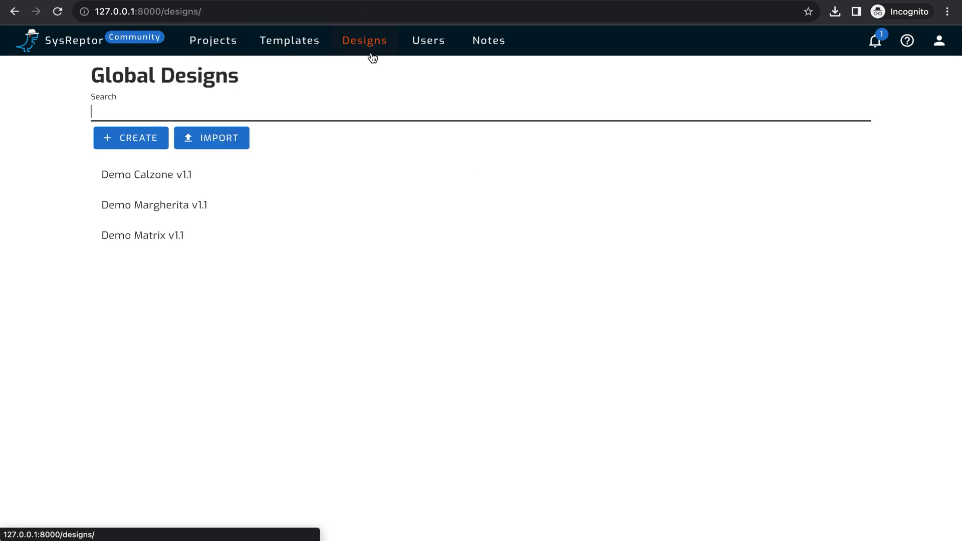
{"action": "left_click", "coordinate": [249, 206]}
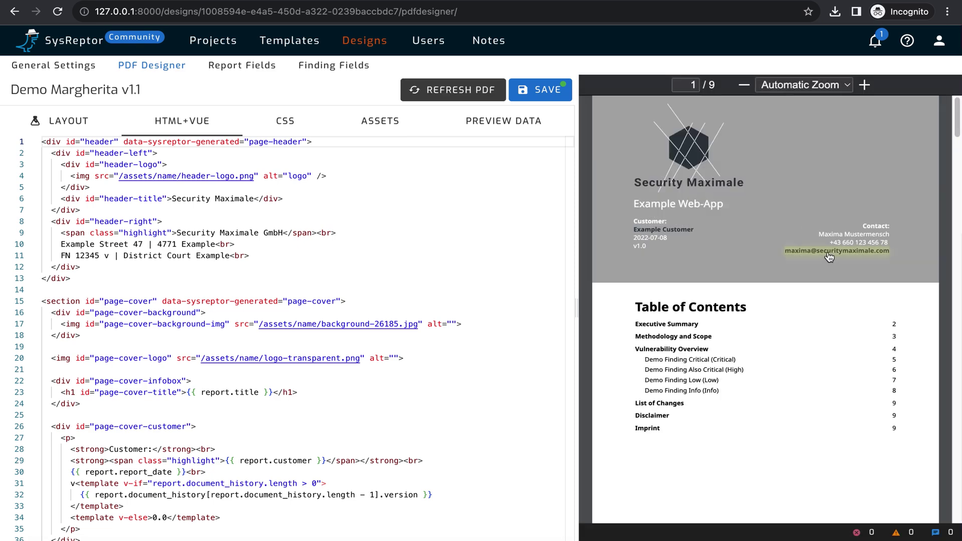
{"action": "scroll", "coordinate": [805, 266], "scroll_direction": "down", "scroll_amount": 20}
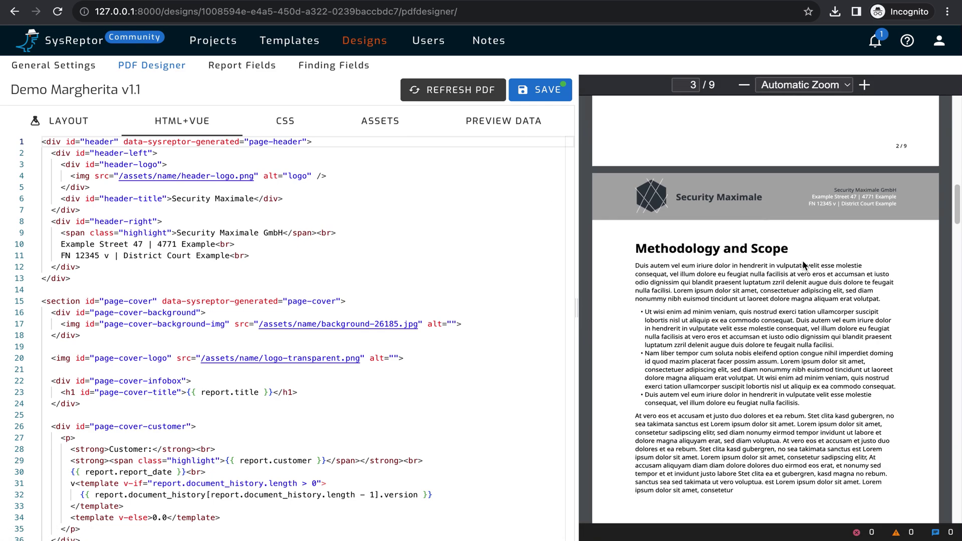
{"action": "scroll", "coordinate": [805, 265], "scroll_direction": "down", "scroll_amount": 8}
{"action": "scroll", "coordinate": [805, 266], "scroll_direction": "up", "scroll_amount": 1}
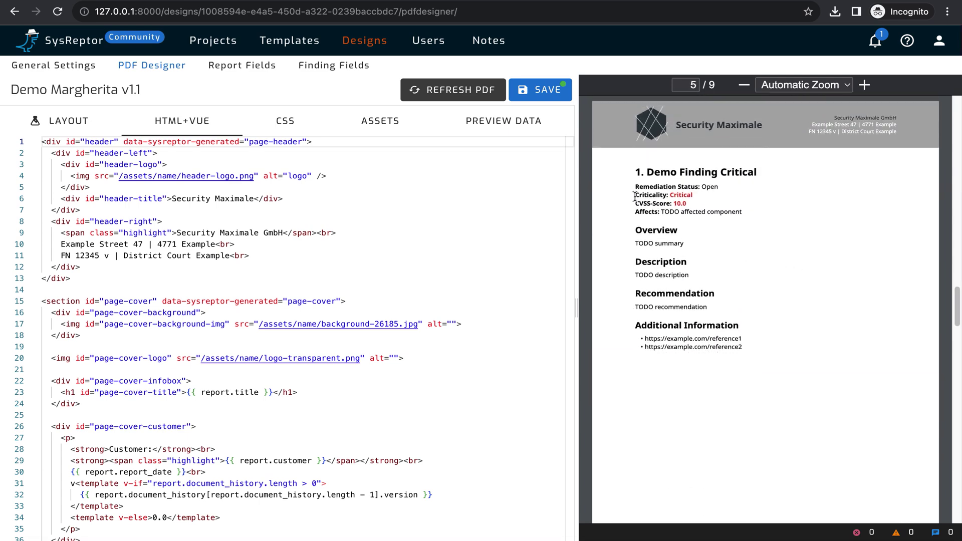
{"action": "scroll", "coordinate": [852, 254], "scroll_direction": "up", "scroll_amount": 10}
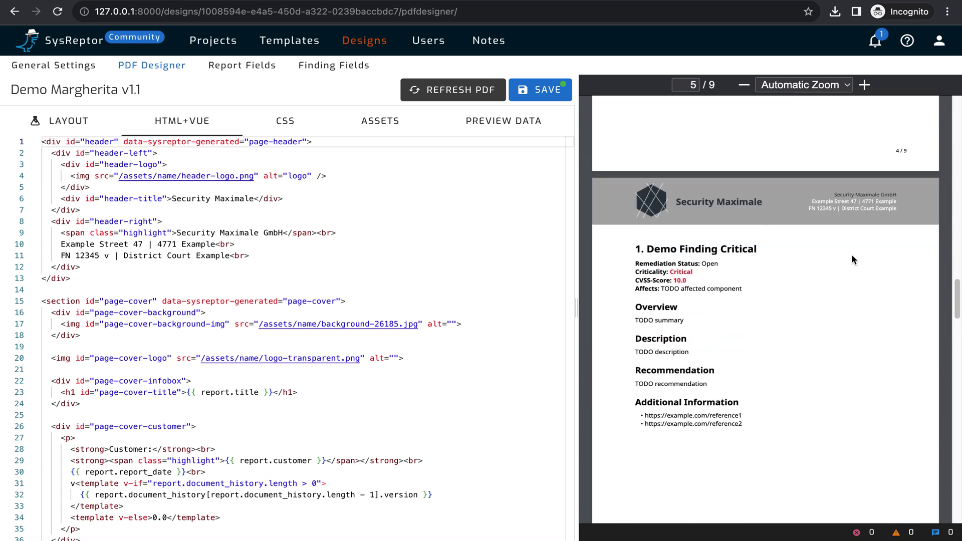
{"action": "scroll", "coordinate": [852, 255], "scroll_direction": "up", "scroll_amount": 5}
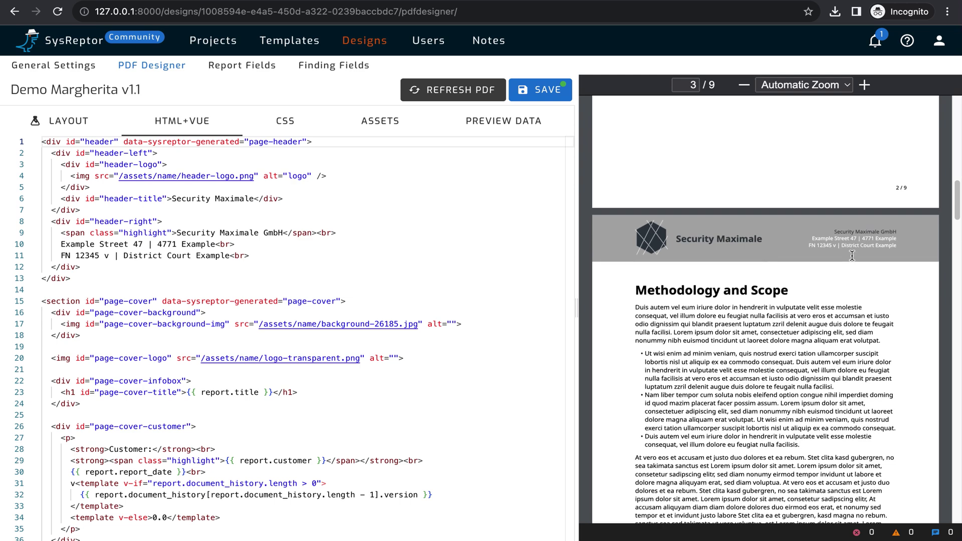
{"action": "scroll", "coordinate": [853, 258], "scroll_direction": "up", "scroll_amount": 20}
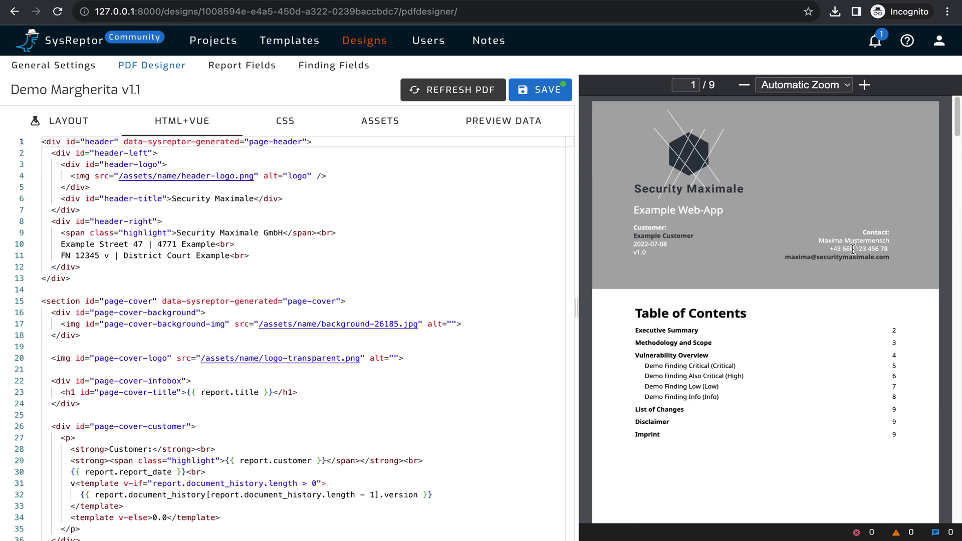
Open the Demo Matrix v1.1 design and look through the pages of its PDF preview.
{"action": "left_click", "coordinate": [365, 39]}
{"action": "left_click", "coordinate": [166, 237]}
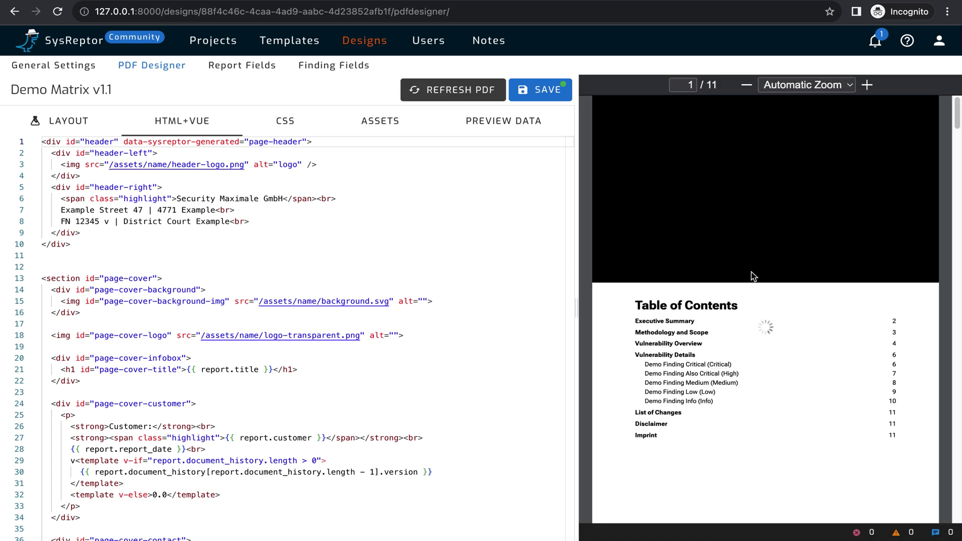
{"action": "scroll", "coordinate": [833, 229], "scroll_direction": "down", "scroll_amount": 15}
{"action": "scroll", "coordinate": [841, 224], "scroll_direction": "down", "scroll_amount": 20}
{"action": "scroll", "coordinate": [841, 223], "scroll_direction": "down", "scroll_amount": 5}
Create a new project named random007 using the Demo Margherita v1.1 design.
{"action": "left_click", "coordinate": [221, 53]}
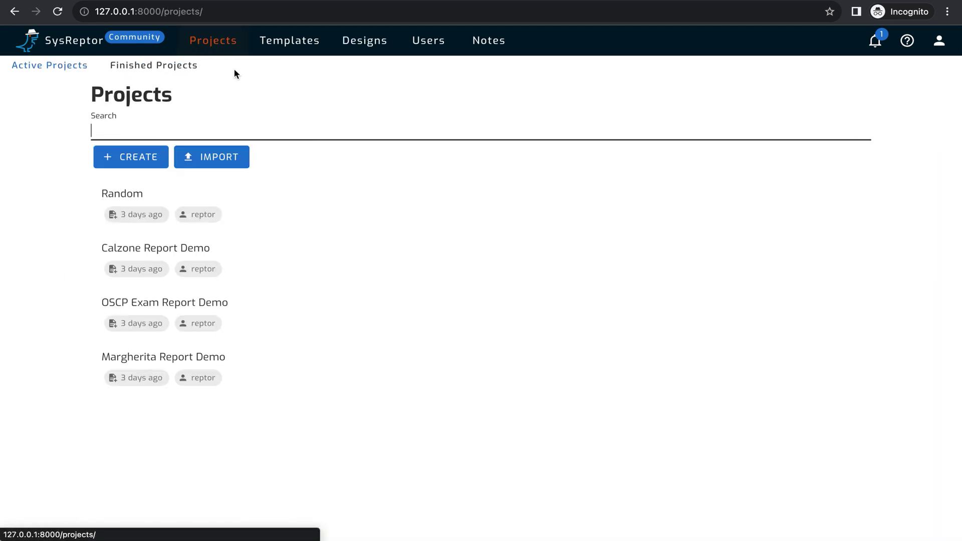
{"action": "left_click", "coordinate": [138, 156]}
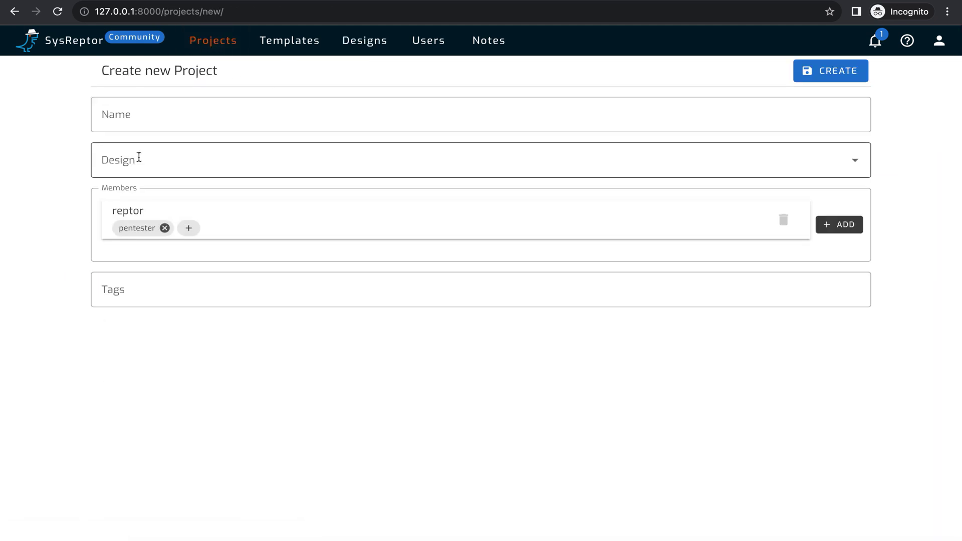
{"action": "left_click", "coordinate": [248, 122]}
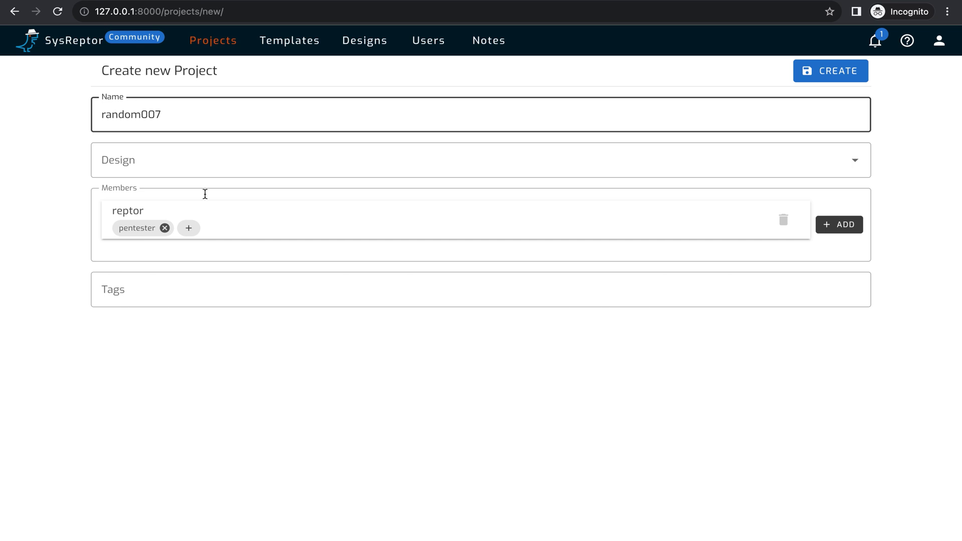
{"action": "left_click", "coordinate": [220, 150]}
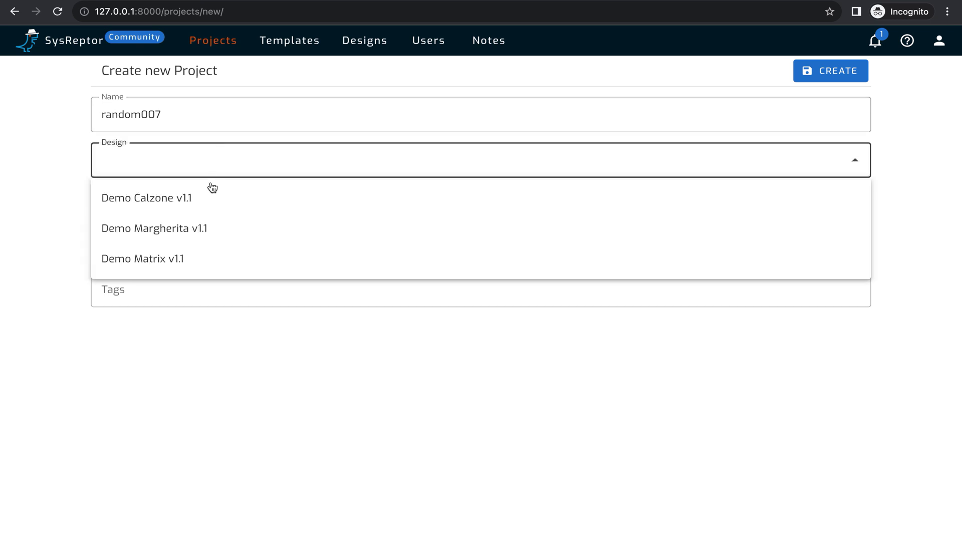
{"action": "left_click", "coordinate": [210, 232]}
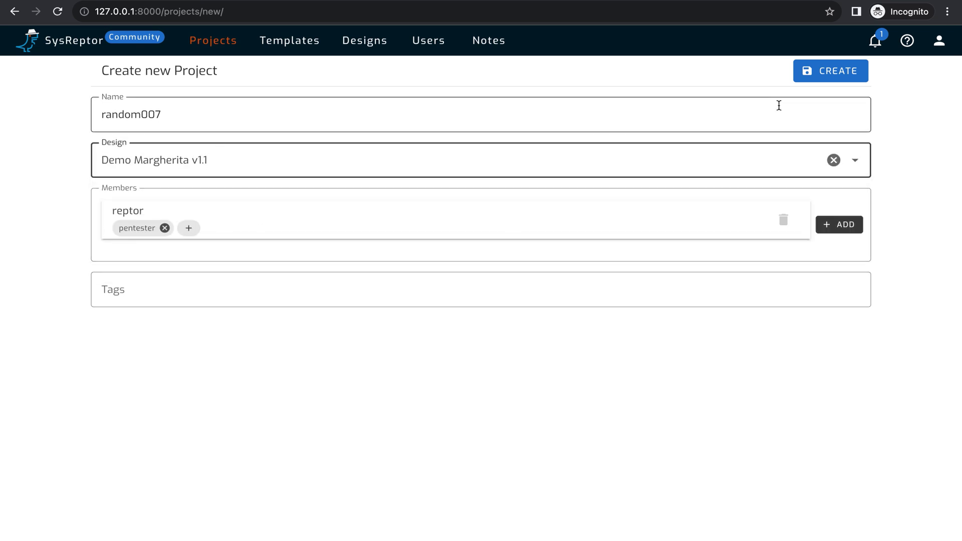
{"action": "left_click", "coordinate": [822, 74]}
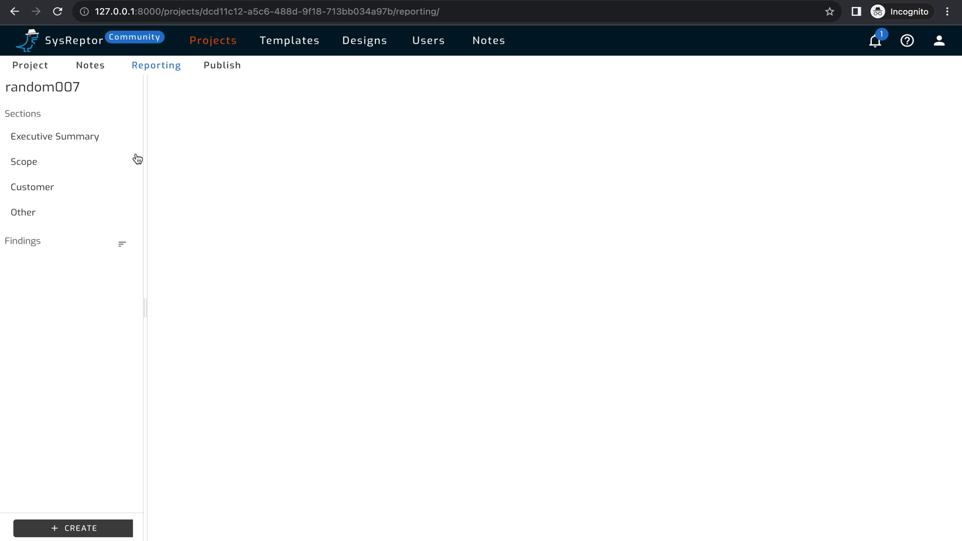
Review the random007 report's Executive Summary, Scope and Customer sections.
{"action": "left_click", "coordinate": [60, 136]}
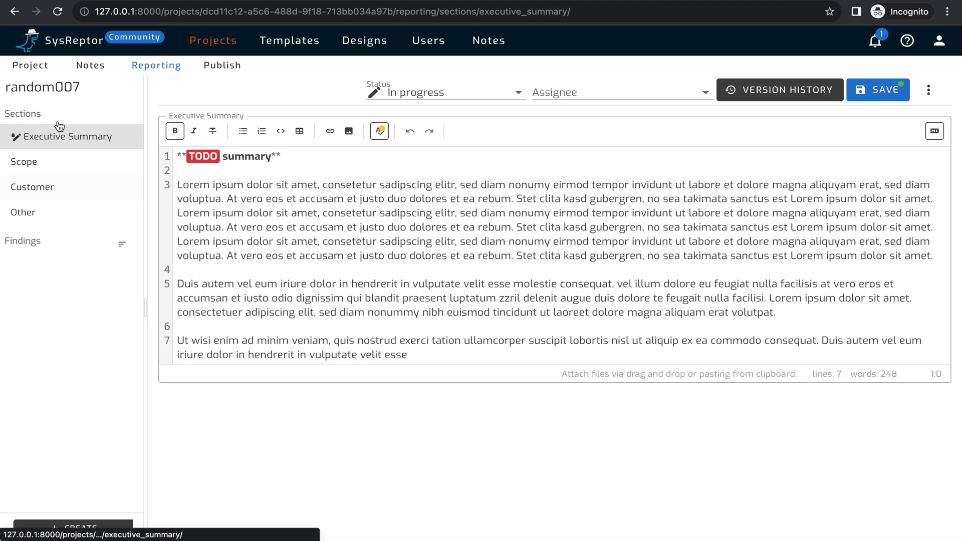
{"action": "left_click", "coordinate": [56, 165]}
{"action": "left_click", "coordinate": [63, 189]}
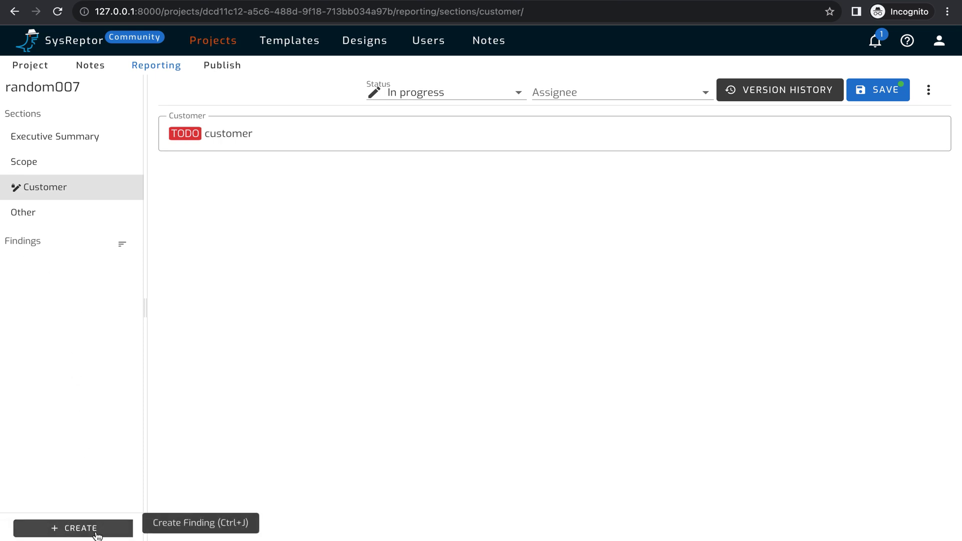
Replace the Executive Summary placeholder text with "I need to perform pentest on my target 01" and save the section.
{"action": "left_click", "coordinate": [93, 142]}
{"action": "left_click", "coordinate": [306, 204]}
{"action": "key", "text": "ctrl+a"}
{"action": "key", "text": "BackSpace"}
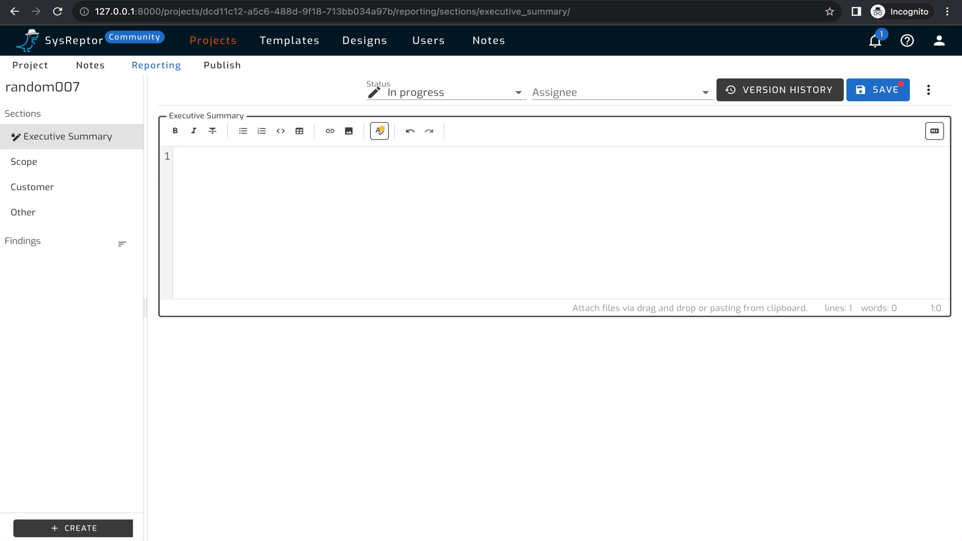
{"action": "type", "text": "I need to perform pentes"}
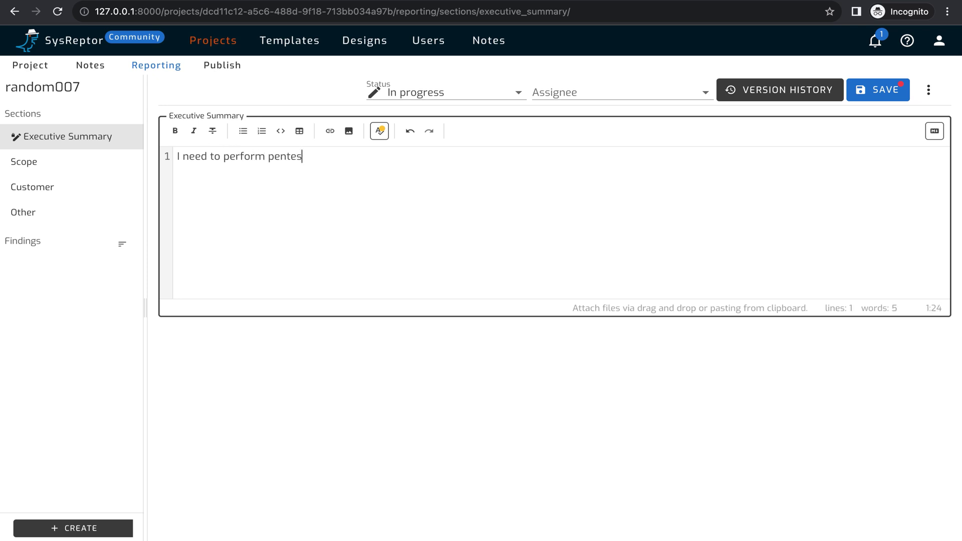
{"action": "type", "text": "t on my target 01"}
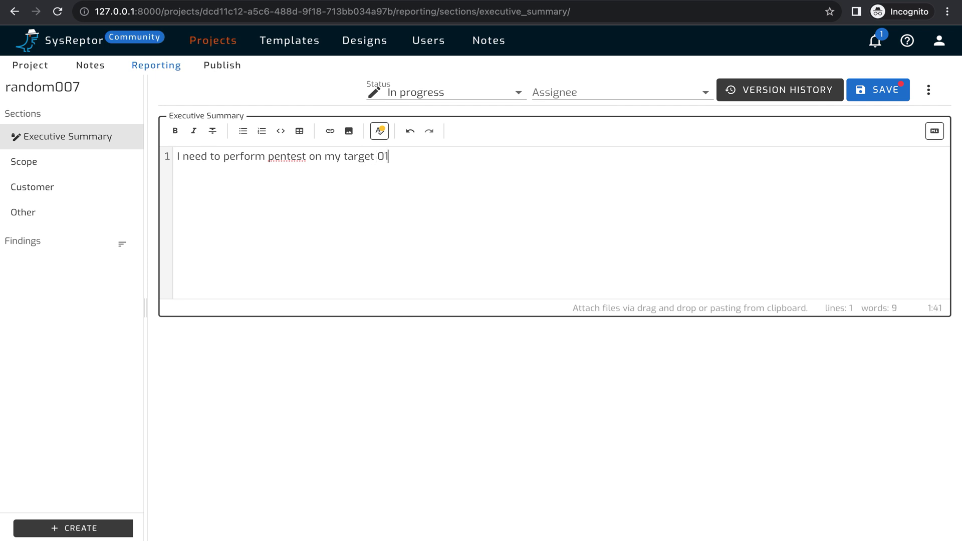
{"action": "left_click", "coordinate": [885, 95]}
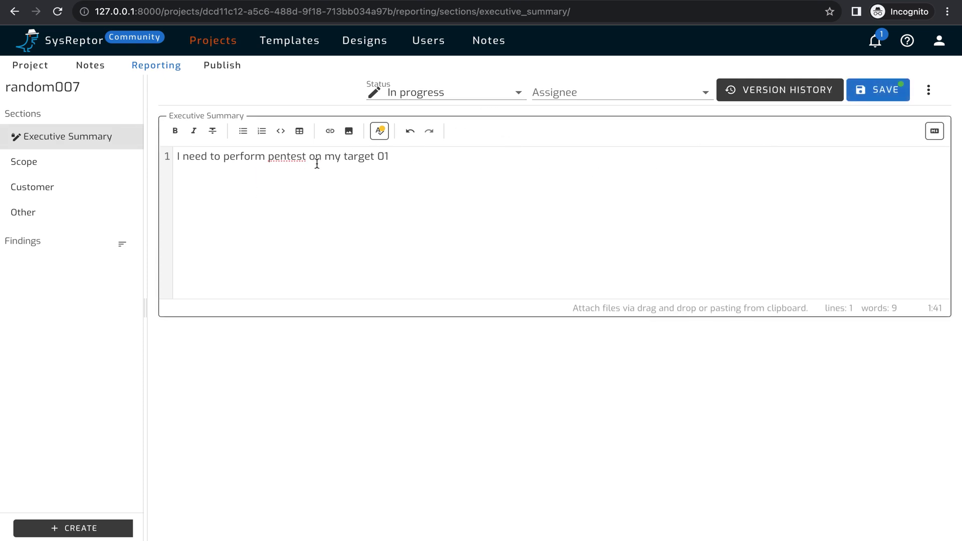
Set the Executive Summary section's status to Finished and save it.
{"action": "left_click", "coordinate": [458, 97]}
{"action": "left_click", "coordinate": [449, 209]}
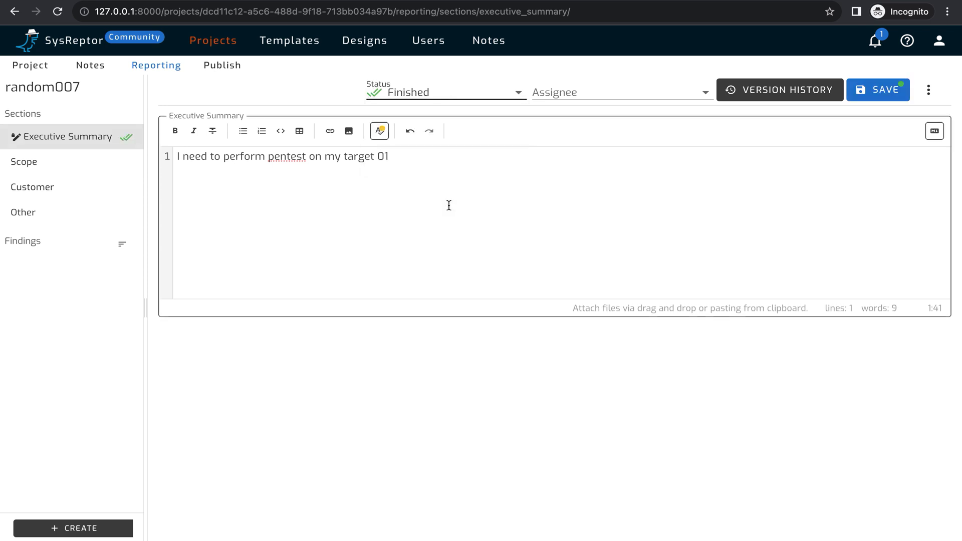
{"action": "left_click", "coordinate": [887, 90]}
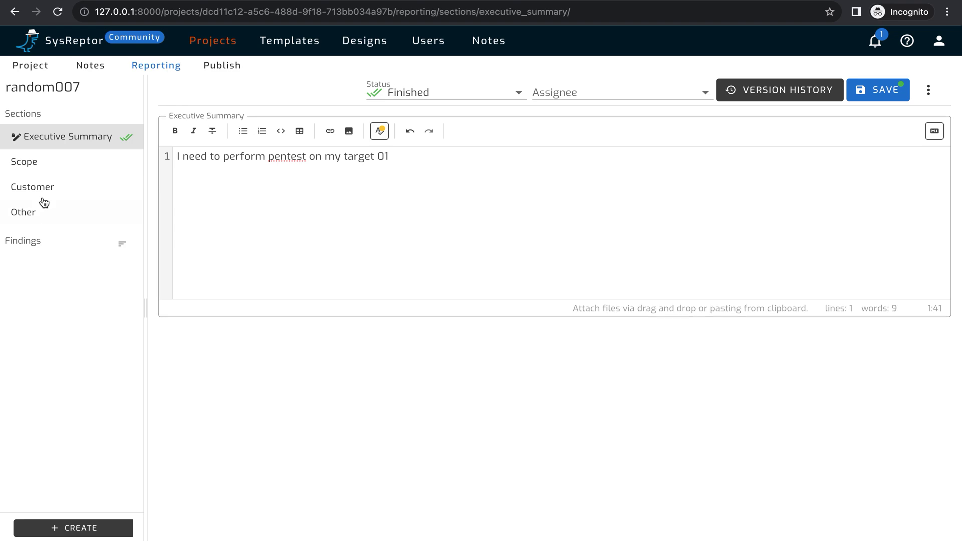
{"action": "left_click", "coordinate": [73, 167]}
{"action": "left_click", "coordinate": [279, 290]}
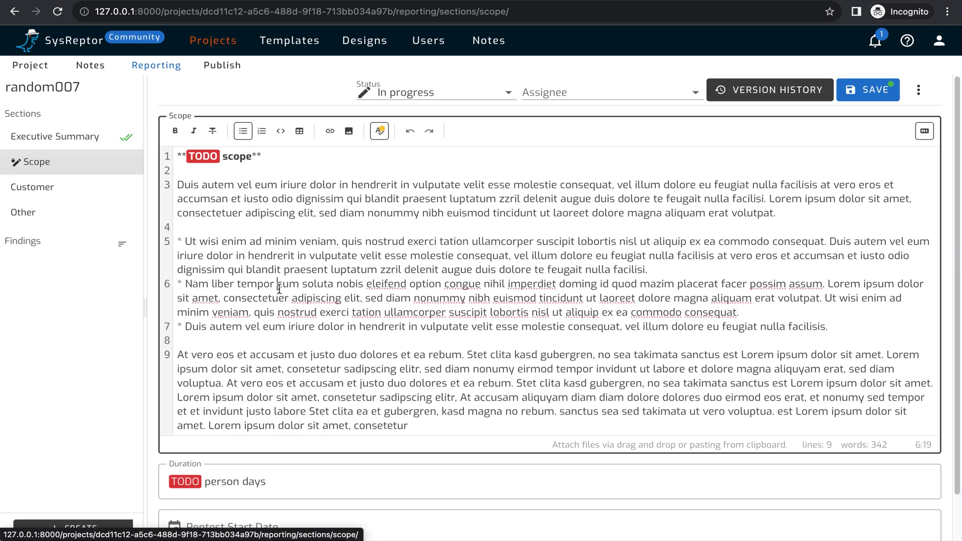
{"action": "key", "text": "ctrl+a"}
{"action": "key", "text": "BackSpace"}
{"action": "type", "text": "scope"}
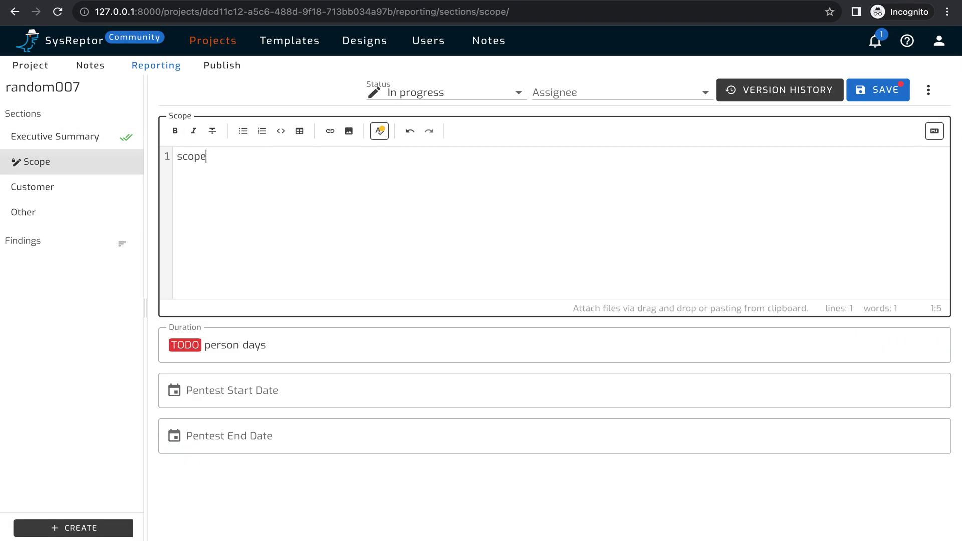
{"action": "type", "text": ":"}
{"action": "key", "text": "Return"}
{"action": "type", "text": "https://example.com"}
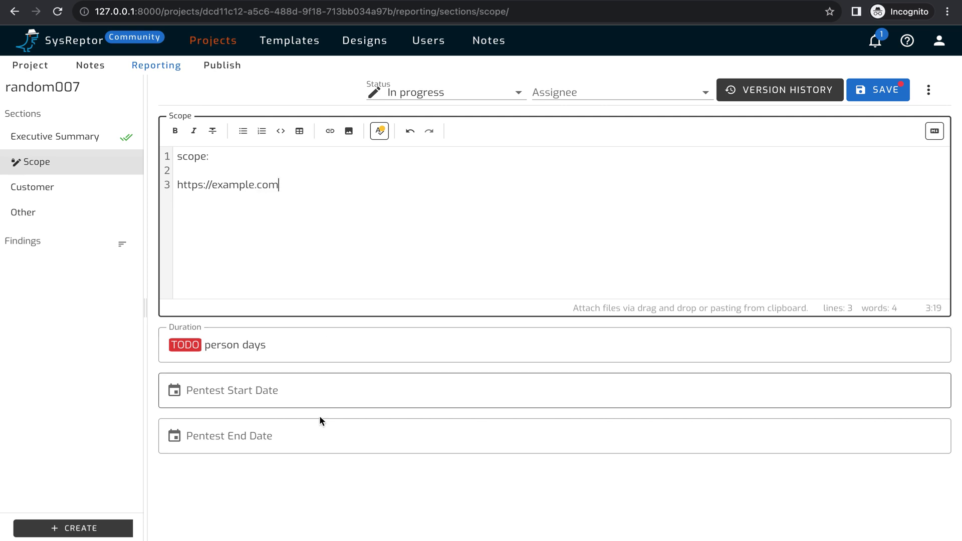
Set the scope's duration to 7 and the pentest dates to 2024-01-01 through 2024-01-07, and save the section.
{"action": "left_click", "coordinate": [259, 344]}
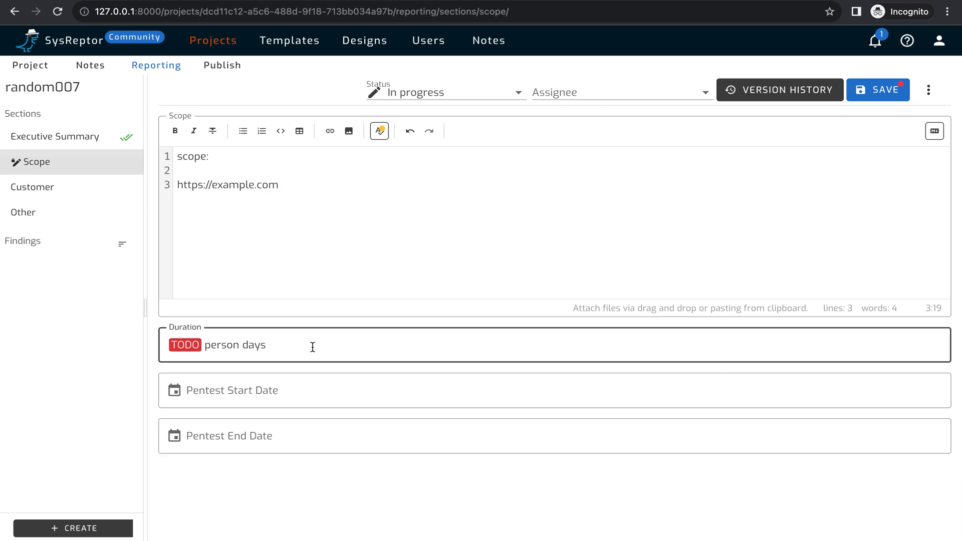
{"action": "left_click_drag", "start_coordinate": [312, 347], "coordinate": [169, 346]}
{"action": "key", "text": "BackSpace"}
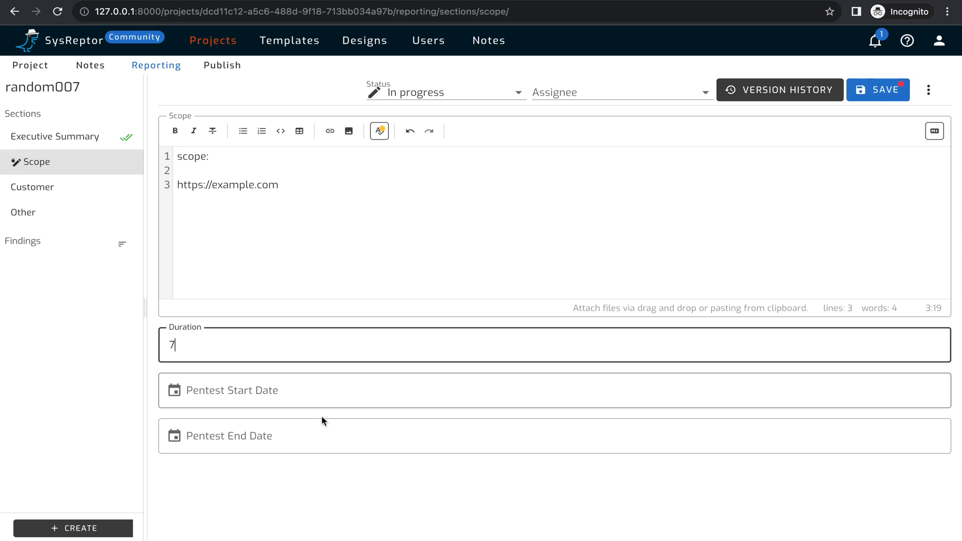
{"action": "left_click", "coordinate": [323, 395]}
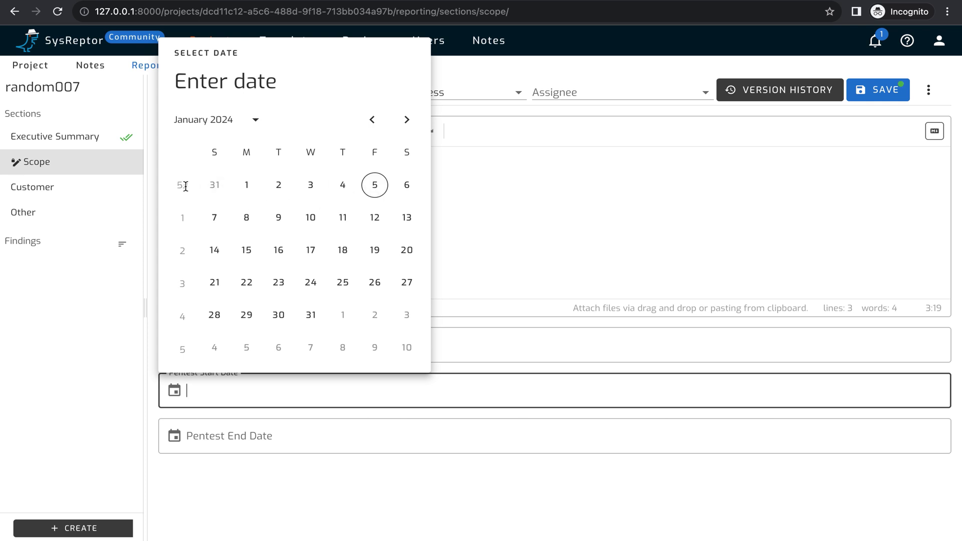
{"action": "left_click", "coordinate": [247, 184]}
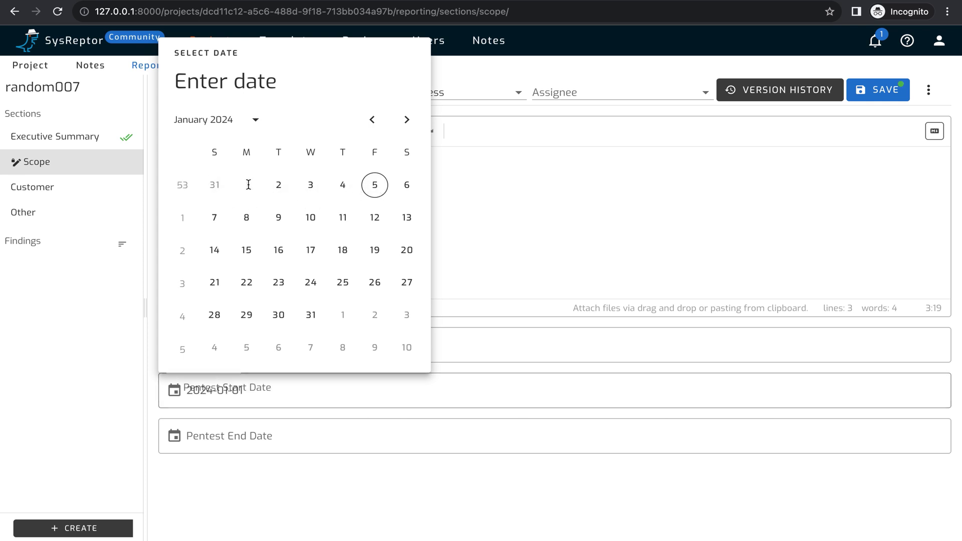
{"action": "left_click", "coordinate": [248, 439]}
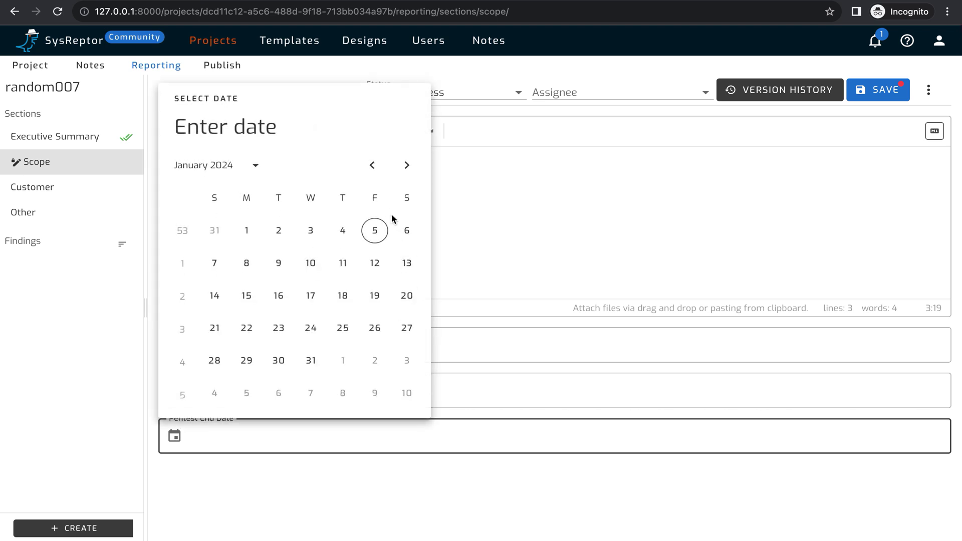
{"action": "left_click", "coordinate": [214, 264]}
{"action": "left_click", "coordinate": [873, 94]}
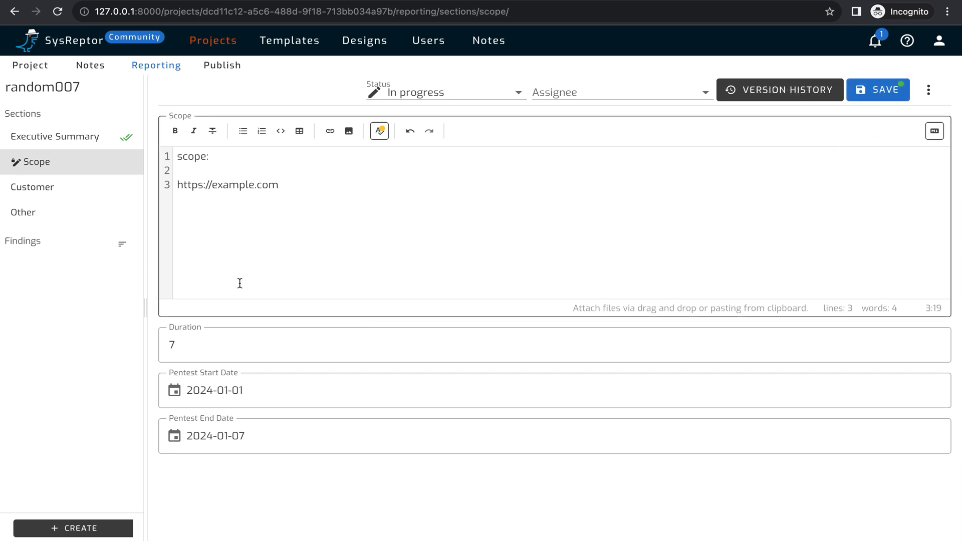
Replace the Customer section's placeholder with "random customer" and save the section.
{"action": "left_click", "coordinate": [91, 189]}
{"action": "left_click", "coordinate": [348, 137]}
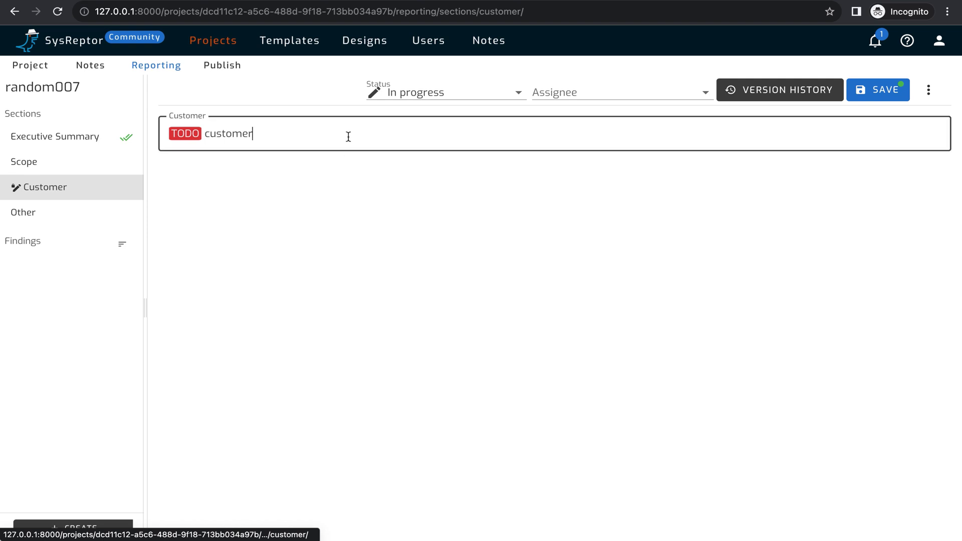
{"action": "key", "text": "ctrl+a"}
{"action": "key", "text": "BackSpace"}
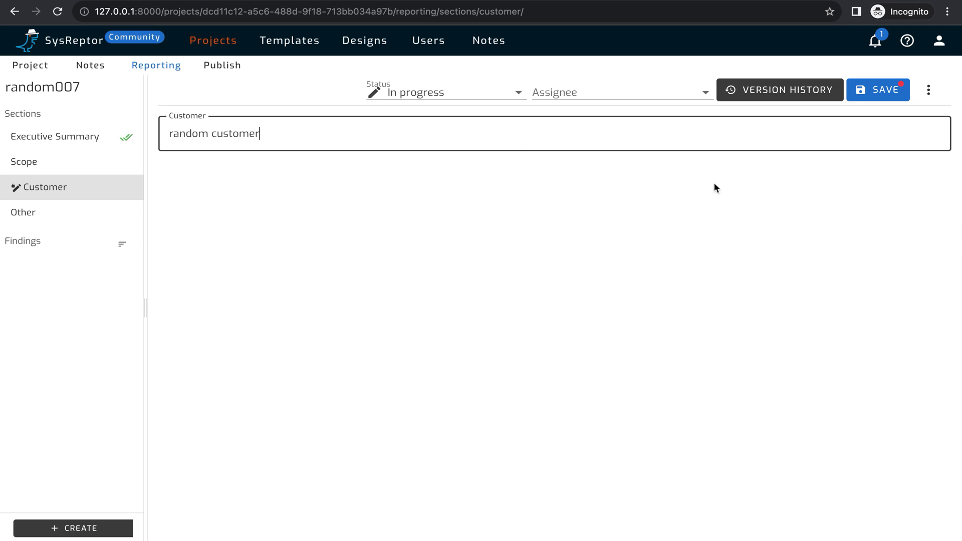
{"action": "triple_click", "coordinate": [303, 137]}
{"action": "left_click", "coordinate": [786, 172]}
{"action": "left_click", "coordinate": [878, 91]}
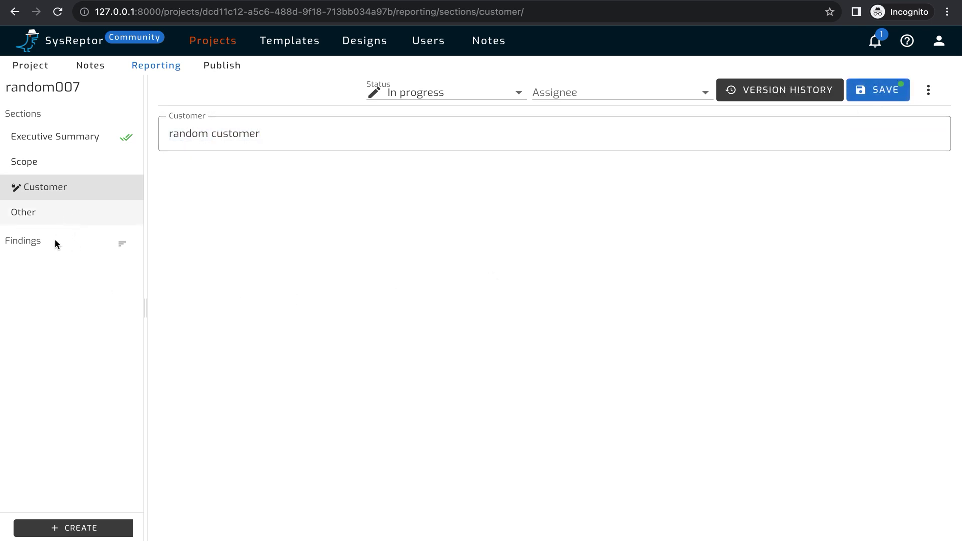
Browse the available finding templates and create an empty finding without using one.
{"action": "left_click", "coordinate": [74, 530]}
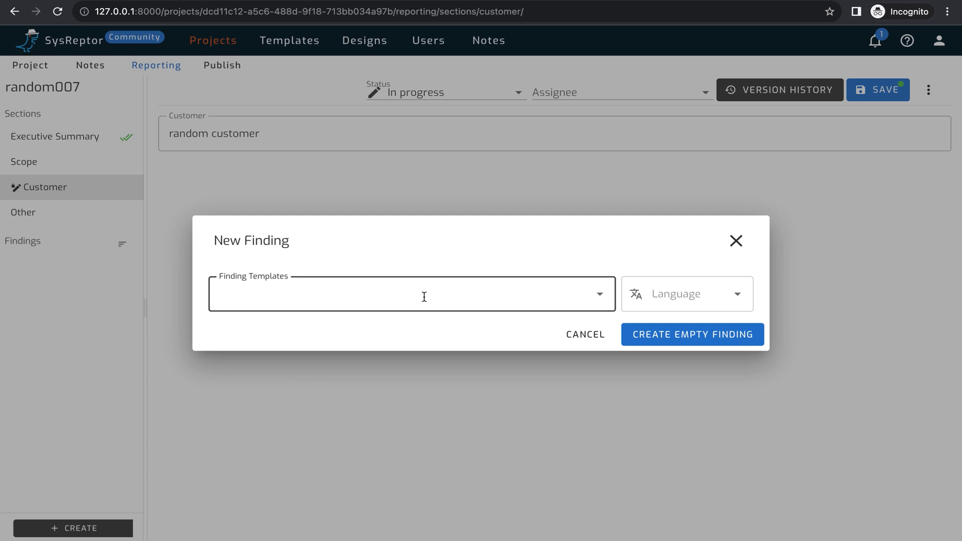
{"action": "left_click", "coordinate": [600, 297]}
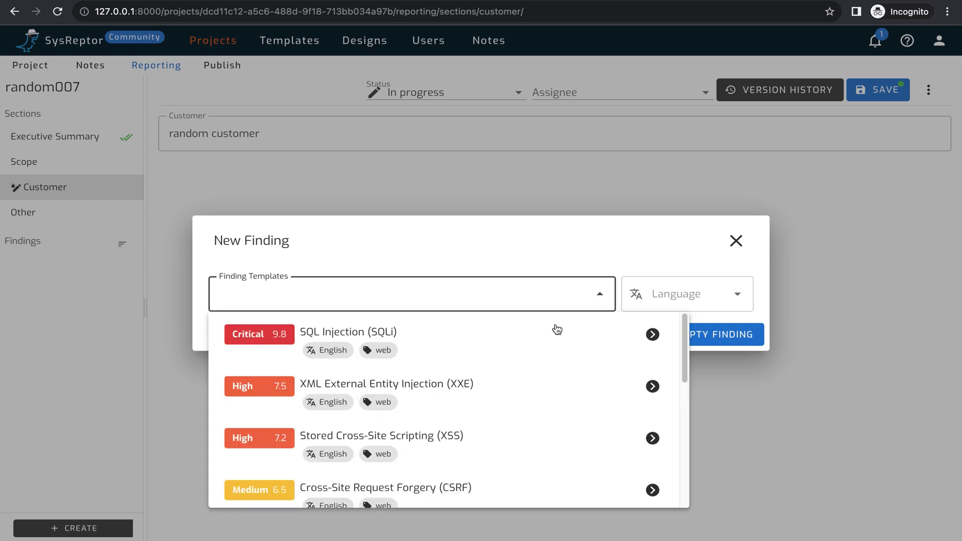
{"action": "scroll", "coordinate": [492, 389], "scroll_direction": "down", "scroll_amount": 5}
{"action": "scroll", "coordinate": [494, 387], "scroll_direction": "up", "scroll_amount": 5}
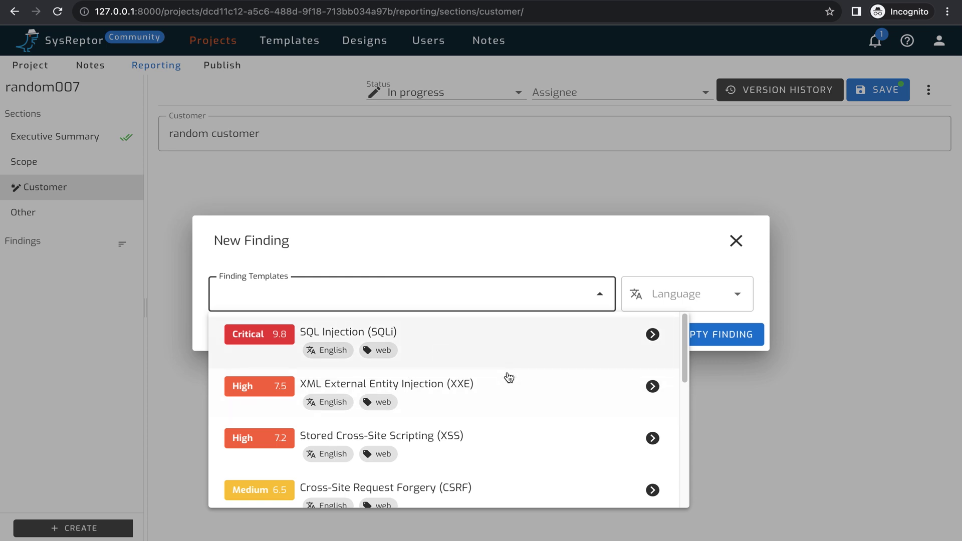
{"action": "scroll", "coordinate": [510, 374], "scroll_direction": "down", "scroll_amount": 1}
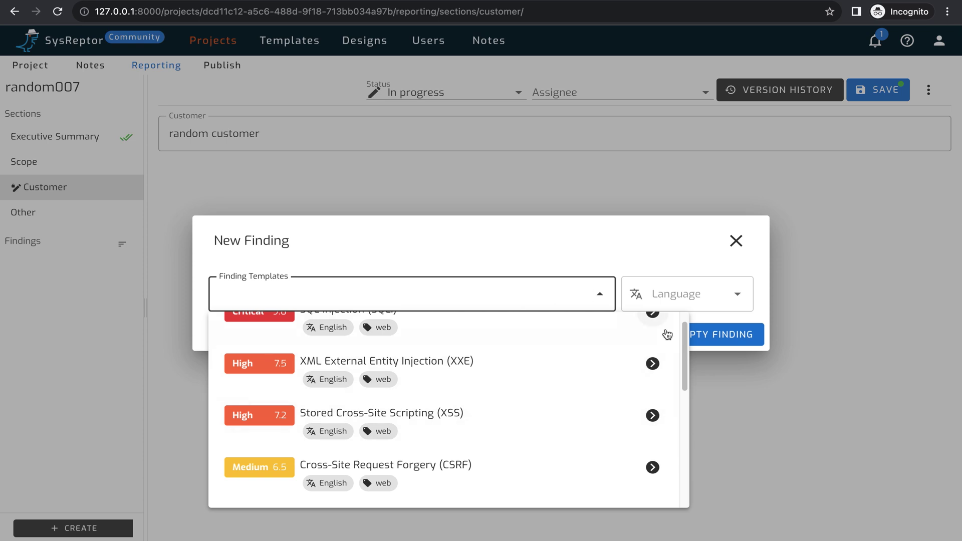
{"action": "left_click", "coordinate": [712, 333]}
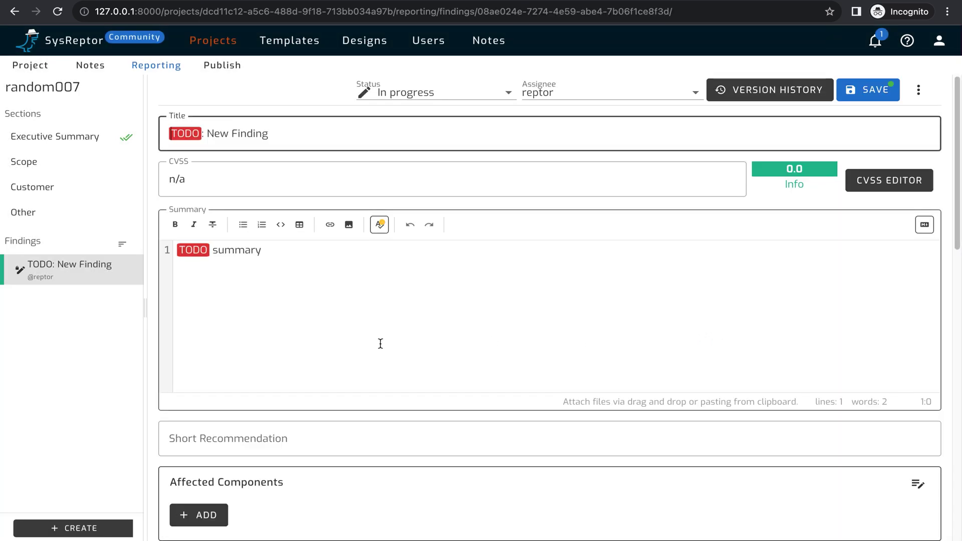
Change the new finding's title to IDOR.
{"action": "triple_click", "coordinate": [324, 135]}
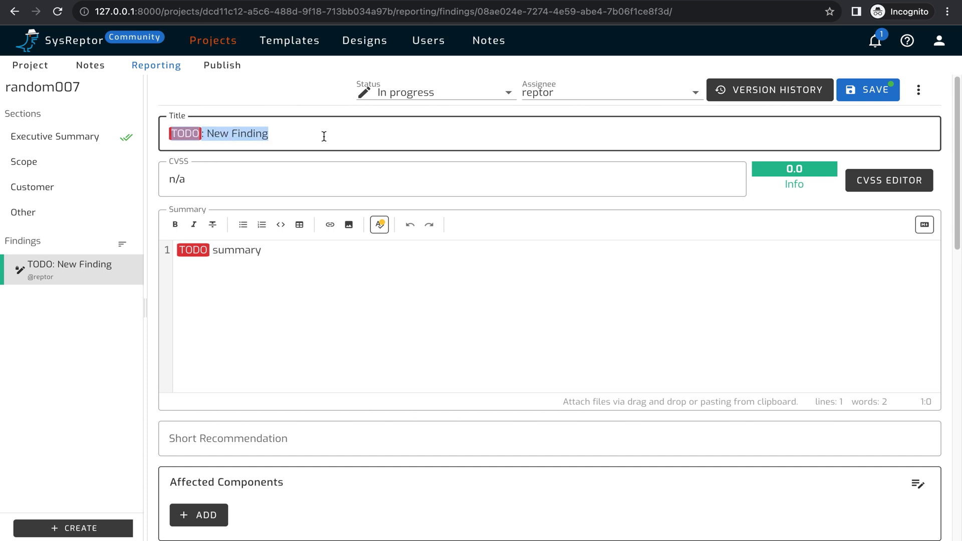
{"action": "key", "text": "BackSpace"}
{"action": "type", "text": "IDOR"}
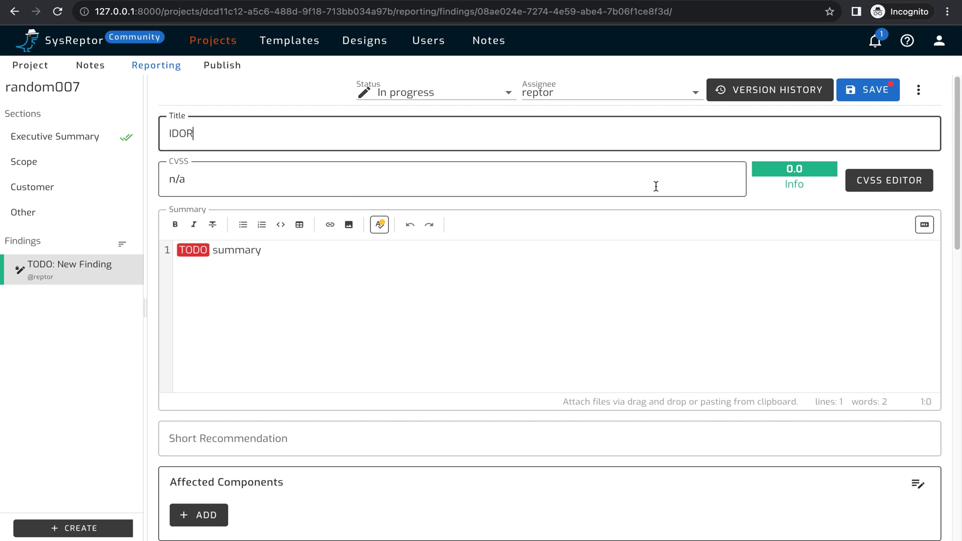
Using CVSS:4.0 for the IDOR finding, set Attack Vector to Network, Attack Complexity to Low, and Attack Requirements, Privileges Required and User Interaction to None.
{"action": "left_click", "coordinate": [888, 187]}
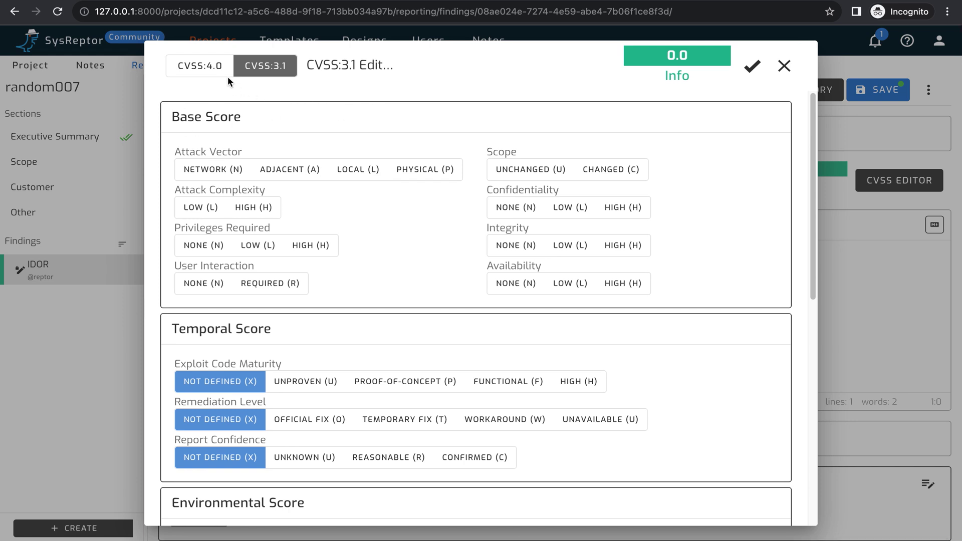
{"action": "left_click", "coordinate": [193, 73]}
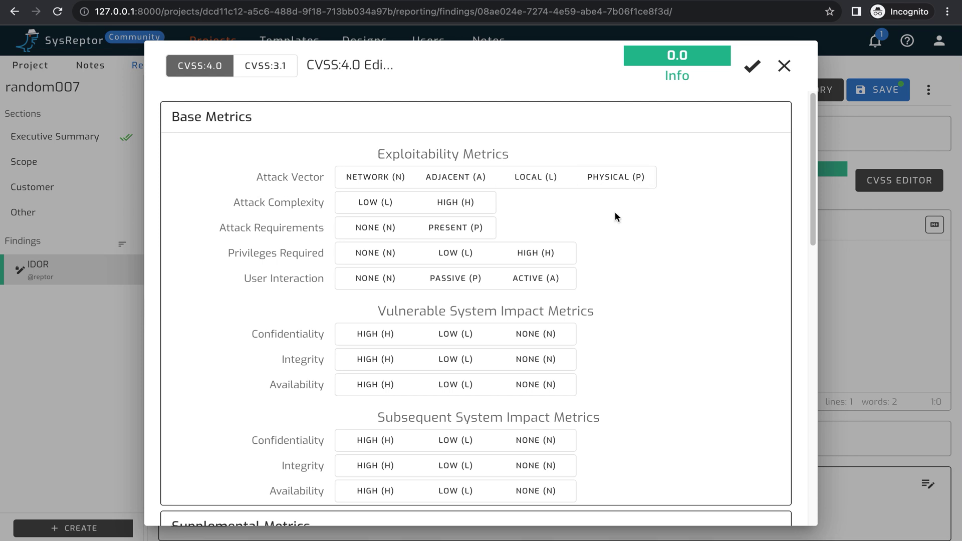
{"action": "left_click", "coordinate": [376, 180]}
{"action": "left_click", "coordinate": [373, 203]}
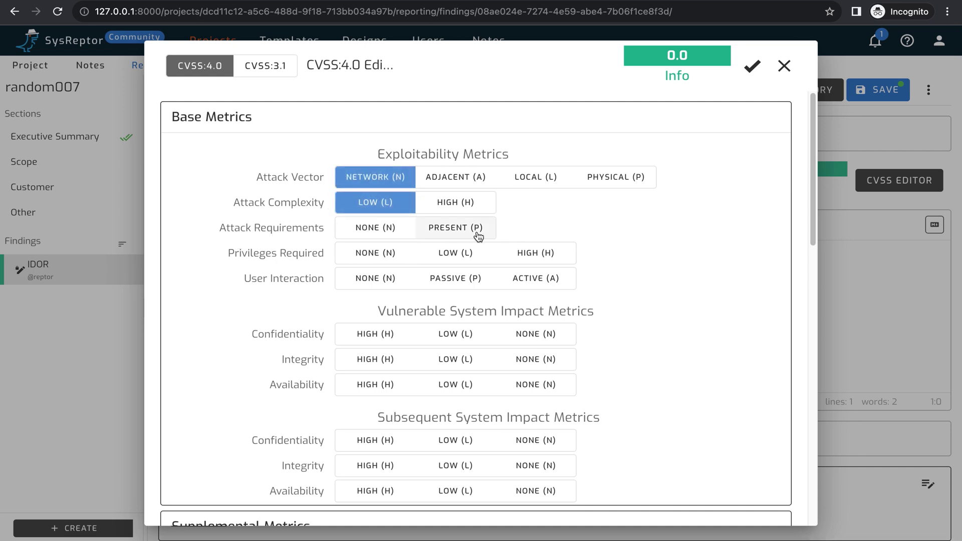
{"action": "left_click", "coordinate": [384, 231]}
{"action": "left_click", "coordinate": [378, 256]}
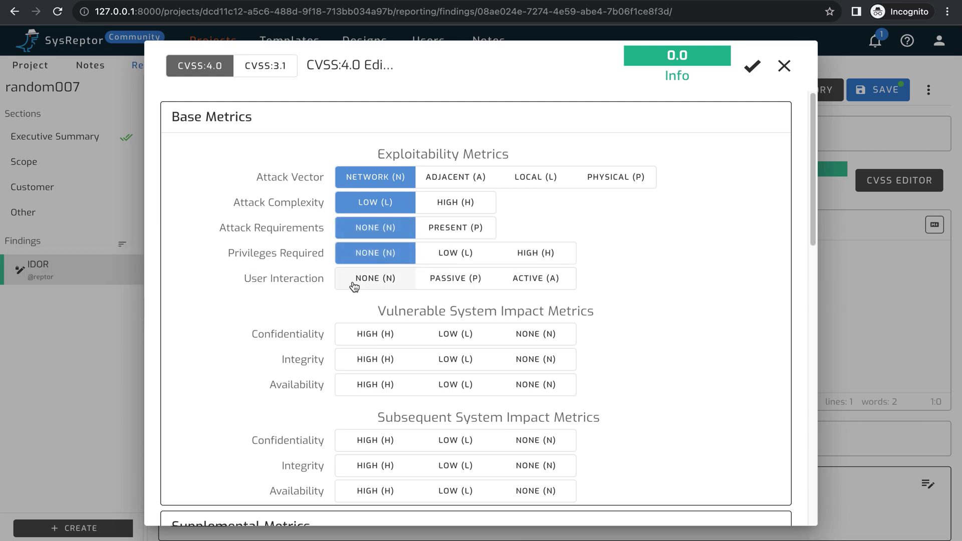
{"action": "left_click", "coordinate": [366, 281]}
Set Confidentiality, Integrity and Availability to High for both the vulnerable system and subsequent system impact metrics.
{"action": "left_click", "coordinate": [385, 339]}
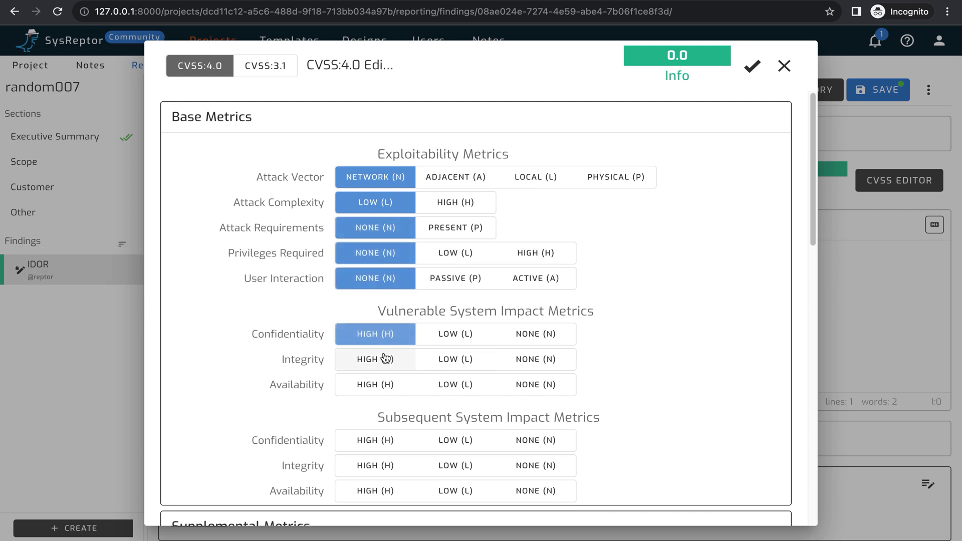
{"action": "left_click", "coordinate": [383, 361]}
{"action": "left_click", "coordinate": [386, 386]}
{"action": "scroll", "coordinate": [386, 386], "scroll_direction": "down", "scroll_amount": 4}
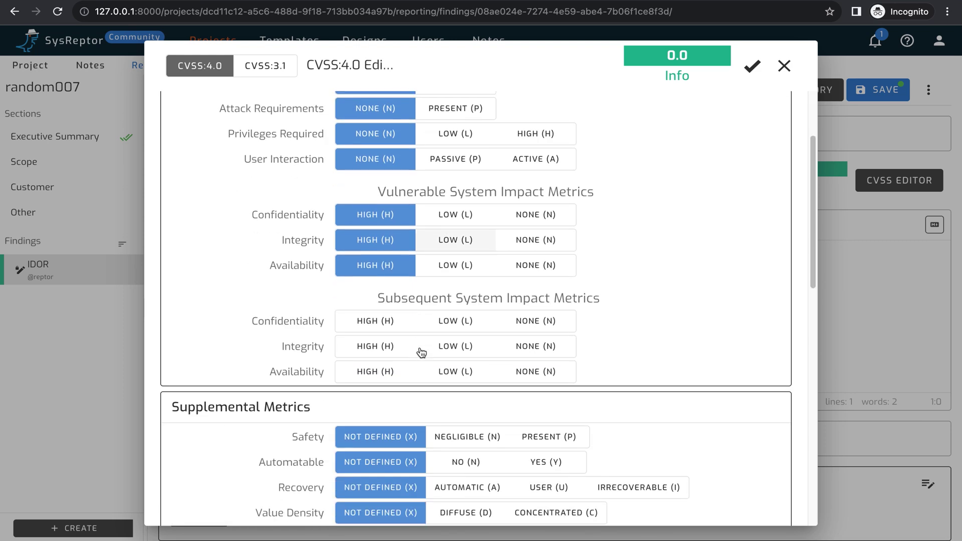
{"action": "left_click", "coordinate": [389, 265]}
{"action": "left_click", "coordinate": [382, 295]}
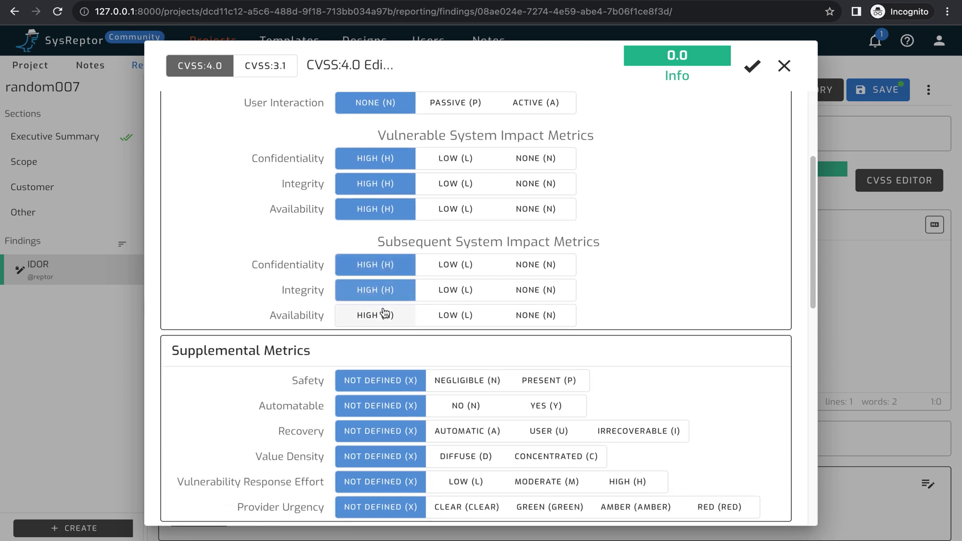
{"action": "left_click", "coordinate": [385, 315]}
{"action": "scroll", "coordinate": [647, 283], "scroll_direction": "up", "scroll_amount": 4}
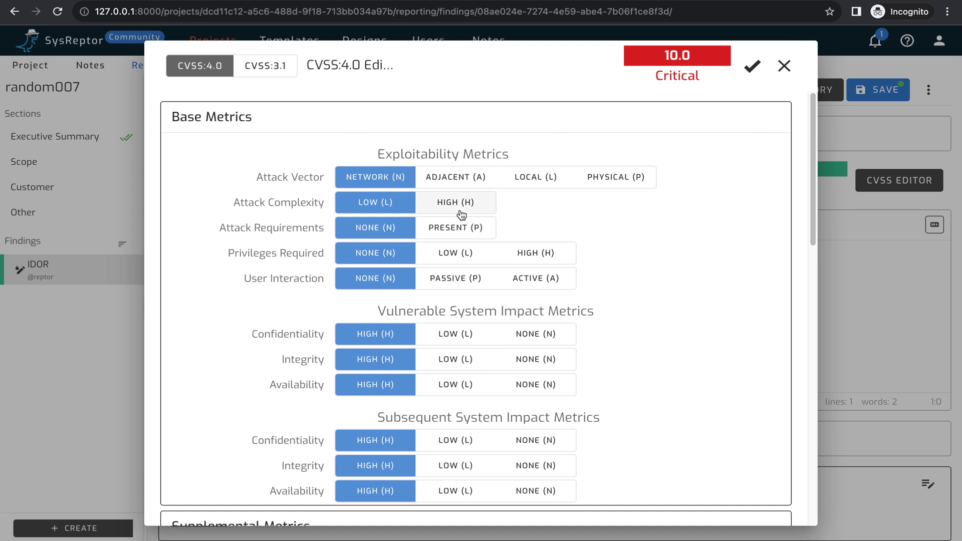
Set subsequent system Integrity to Low and Confidentiality to None, set vulnerable system Confidentiality to None, and apply the CVSS vector.
{"action": "scroll", "coordinate": [683, 143], "scroll_direction": "down", "scroll_amount": 3}
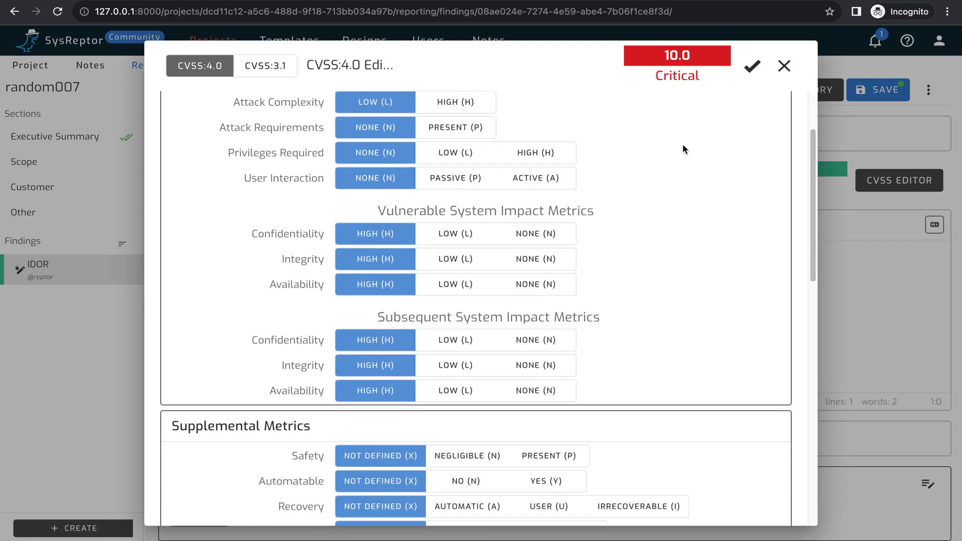
{"action": "left_click", "coordinate": [457, 348]}
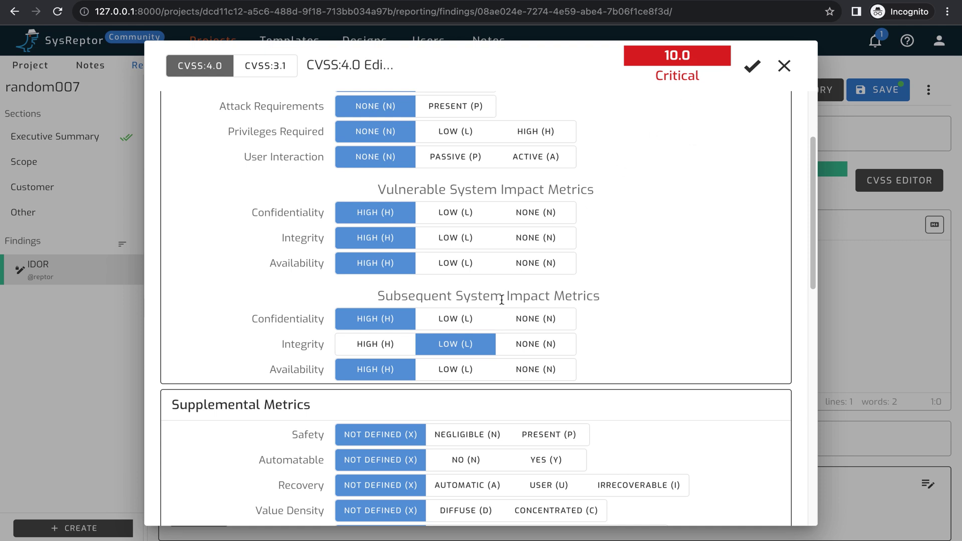
{"action": "left_click", "coordinate": [532, 319]}
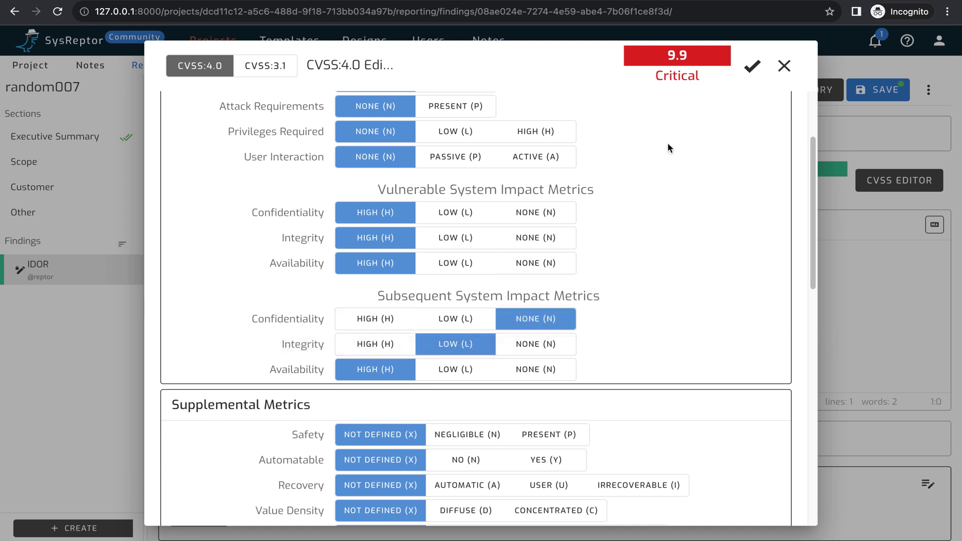
{"action": "left_click", "coordinate": [531, 215]}
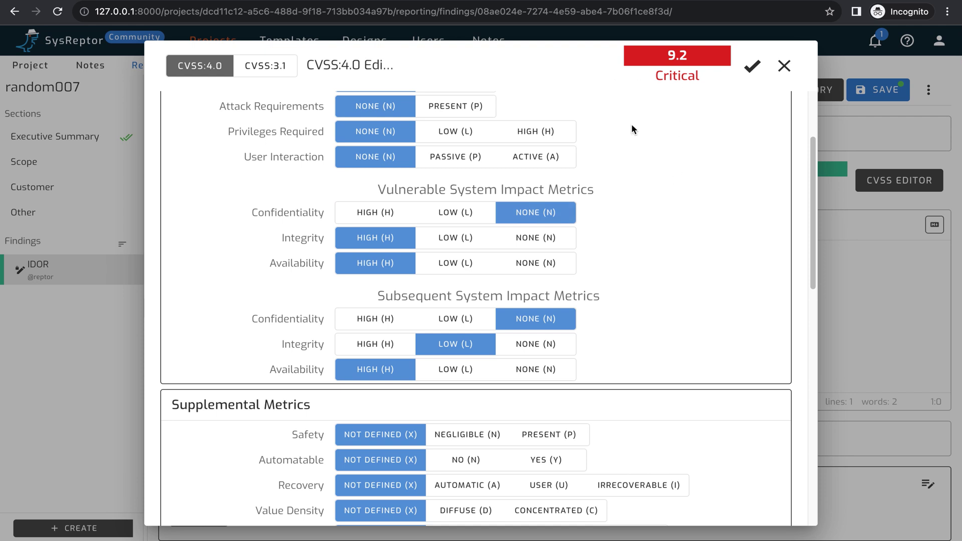
{"action": "scroll", "coordinate": [528, 224], "scroll_direction": "up", "scroll_amount": 3}
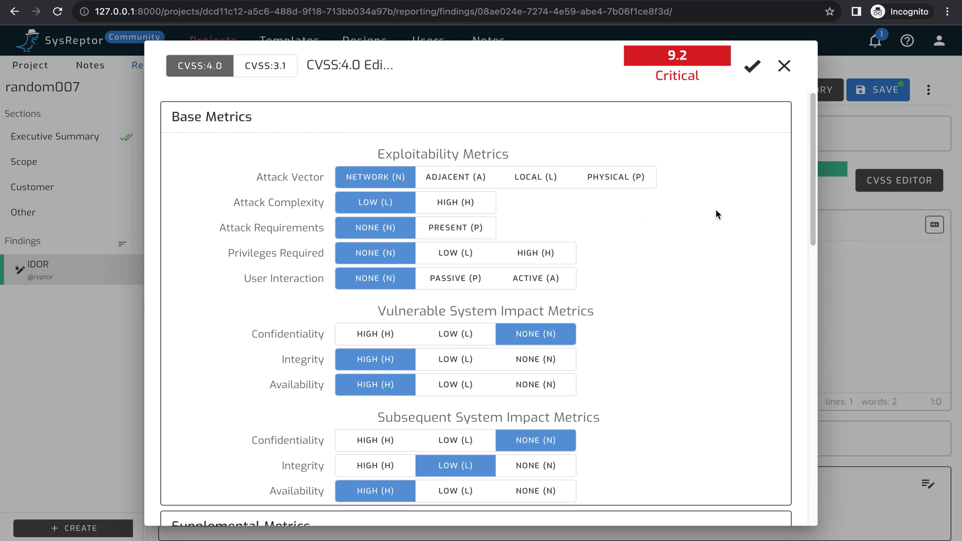
{"action": "left_click", "coordinate": [752, 66]}
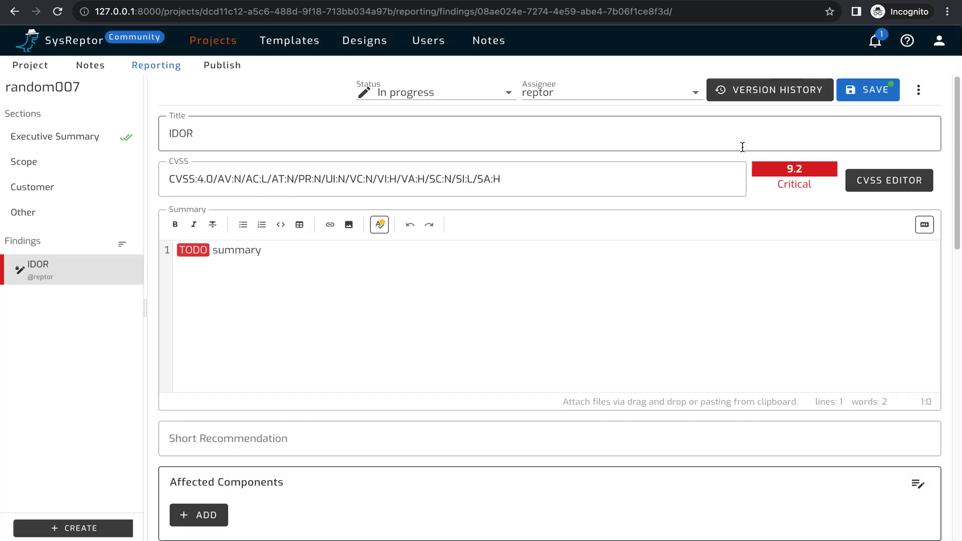
{"action": "triple_click", "coordinate": [481, 258]}
{"action": "key", "text": "BackSpace"}
{"action": "type", "text": "the applicatio"}
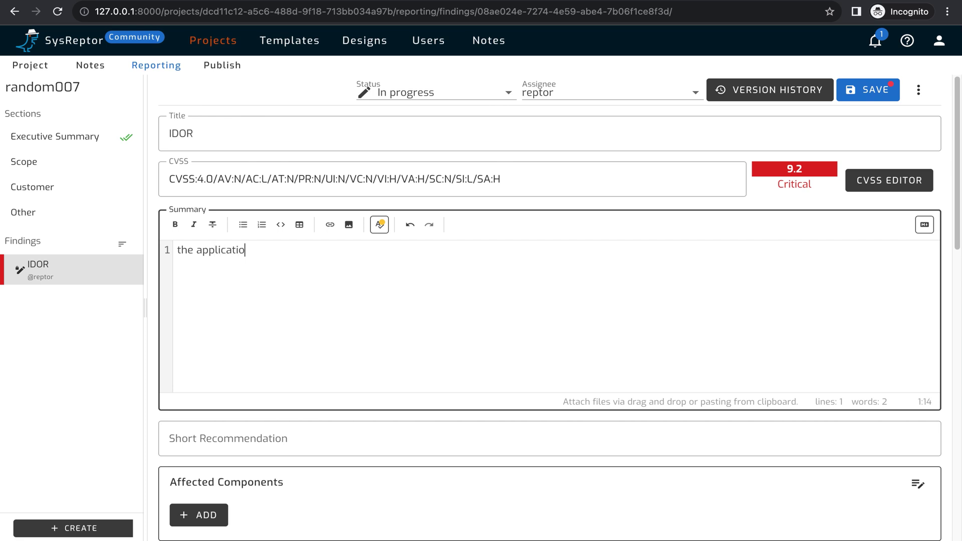
{"action": "type", "text": "n endpoint https://exa"}
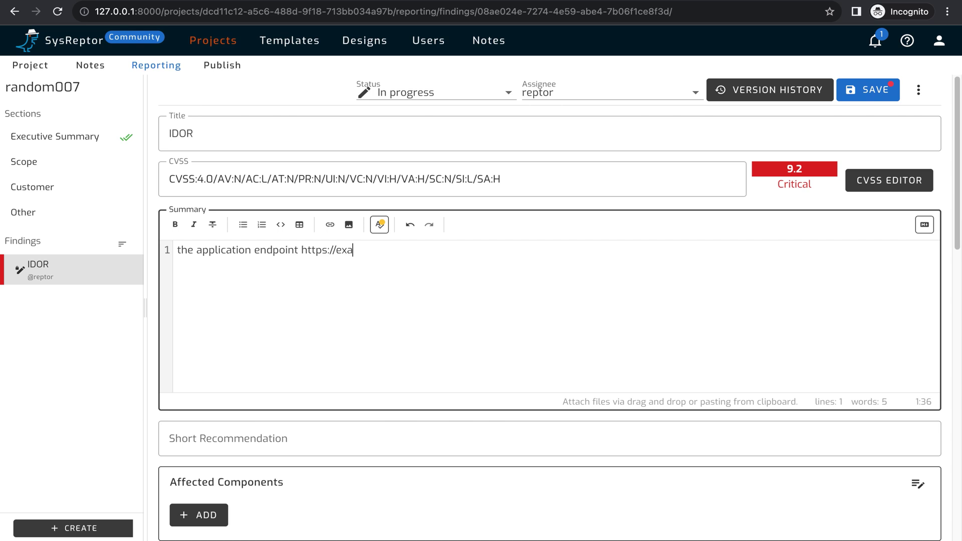
{"action": "type", "text": "mple.com/userid=123 is vulnerable"}
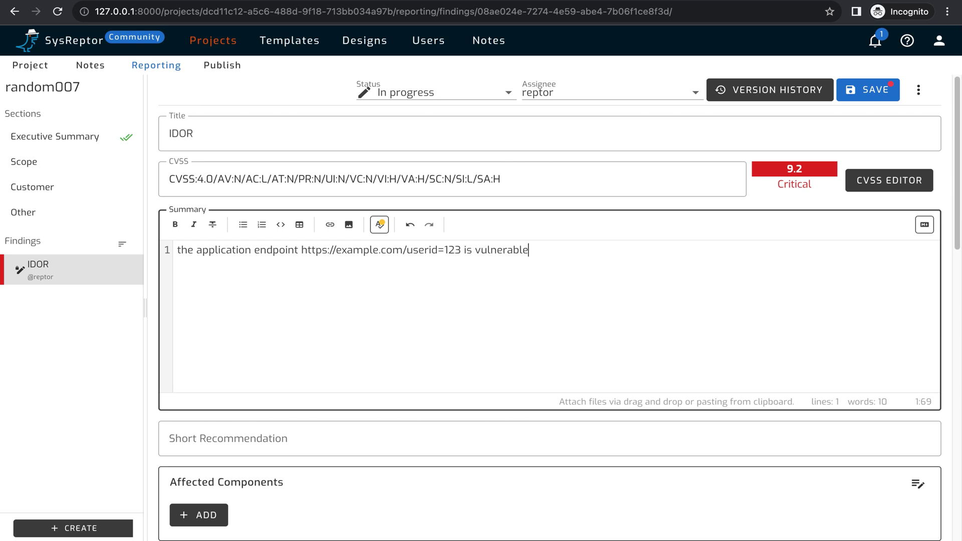
{"action": "type", "text": " to IDOR"}
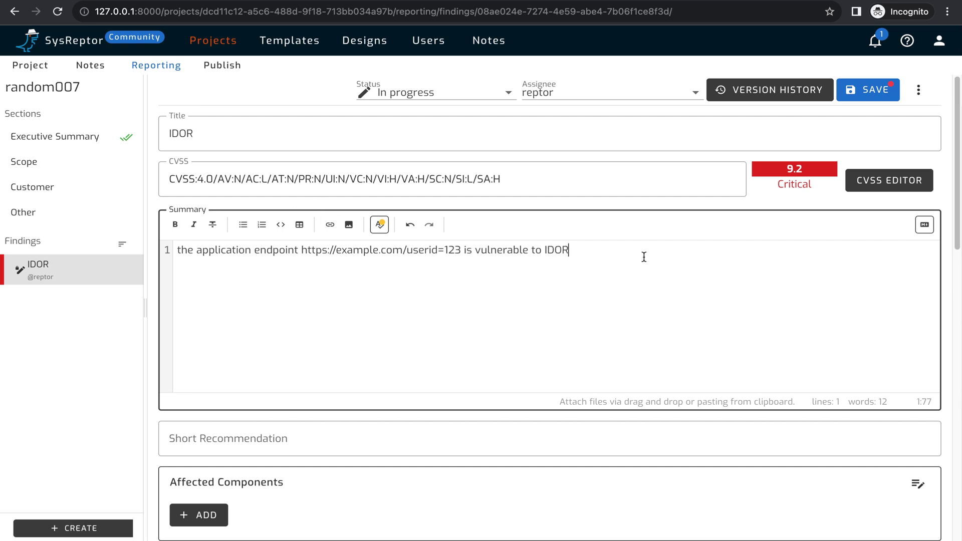
{"action": "scroll", "coordinate": [644, 257], "scroll_direction": "down", "scroll_amount": 3}
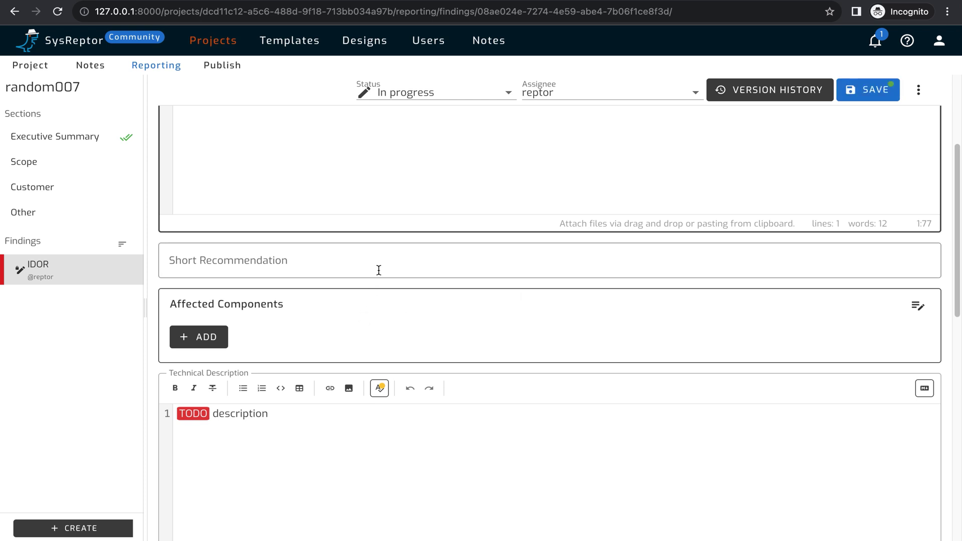
{"action": "left_click", "coordinate": [378, 271]}
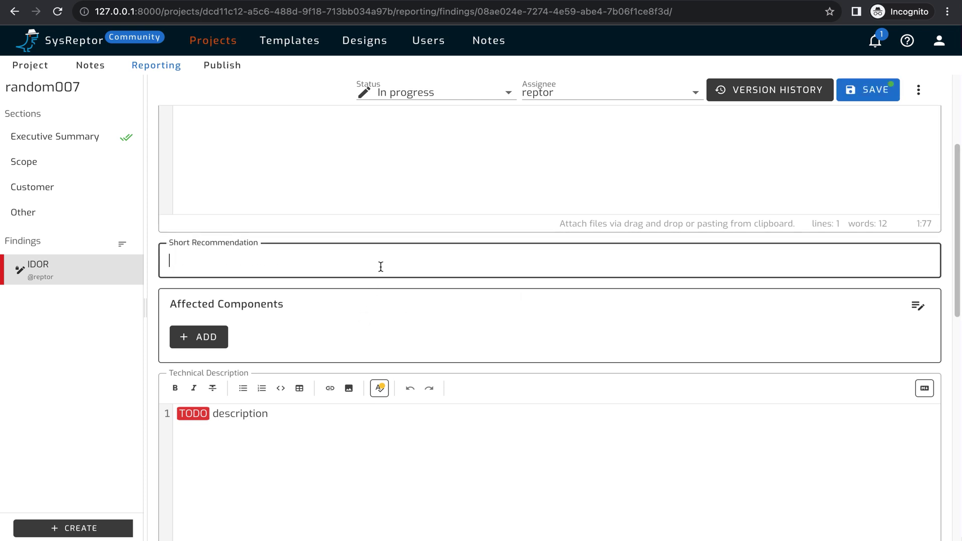
{"action": "left_click", "coordinate": [204, 343]}
{"action": "triple_click", "coordinate": [340, 347]}
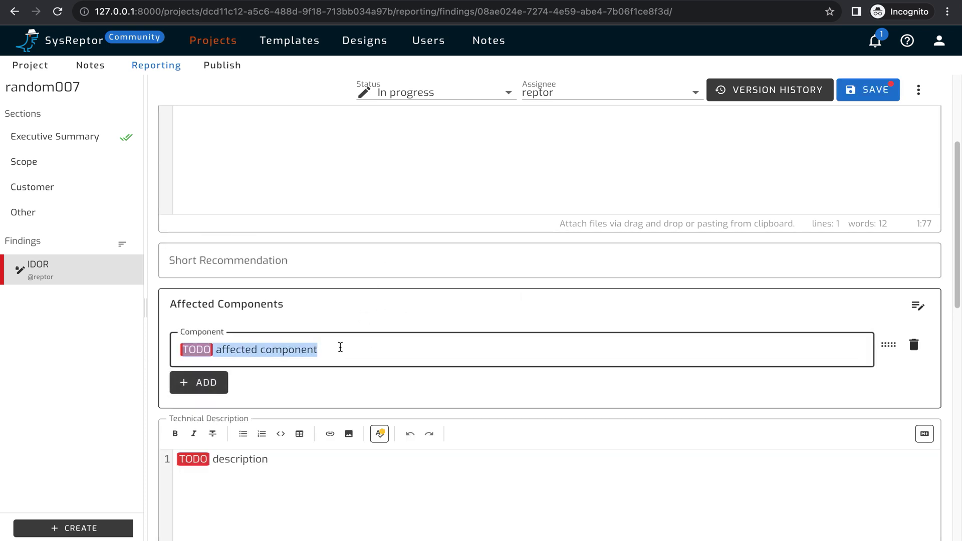
{"action": "key", "text": "BackSpace"}
{"action": "type", "text": "https"}
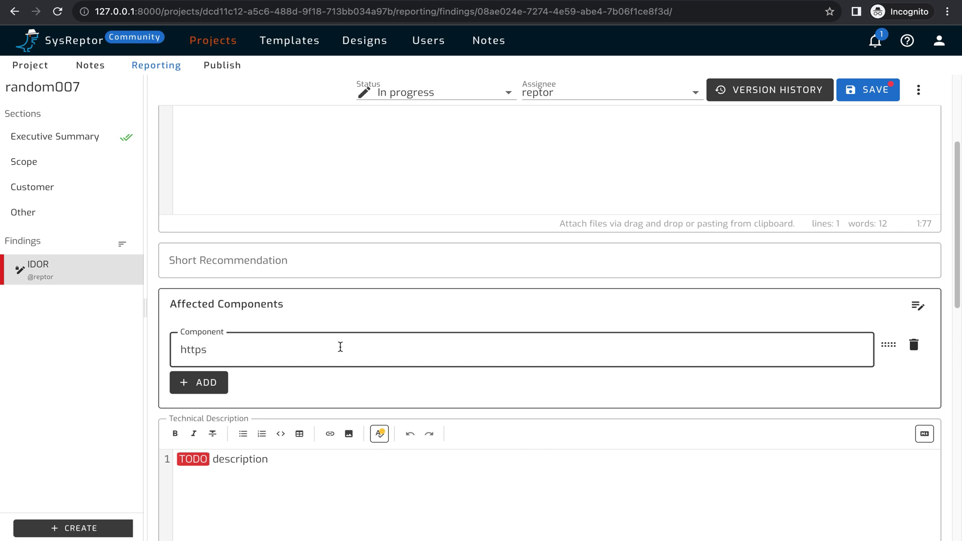
{"action": "scroll", "coordinate": [445, 301], "scroll_direction": "up", "scroll_amount": 3}
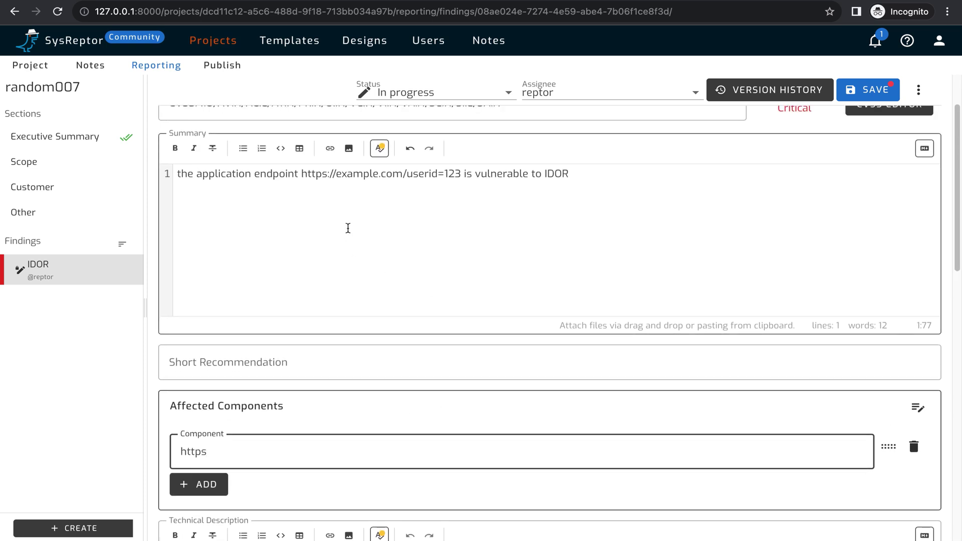
{"action": "left_click_drag", "start_coordinate": [301, 174], "coordinate": [462, 175]}
{"action": "key", "text": "ctrl+c"}
{"action": "left_click", "coordinate": [302, 451]}
{"action": "key", "text": "ctrl+a"}
{"action": "key", "text": "ctrl+v"}
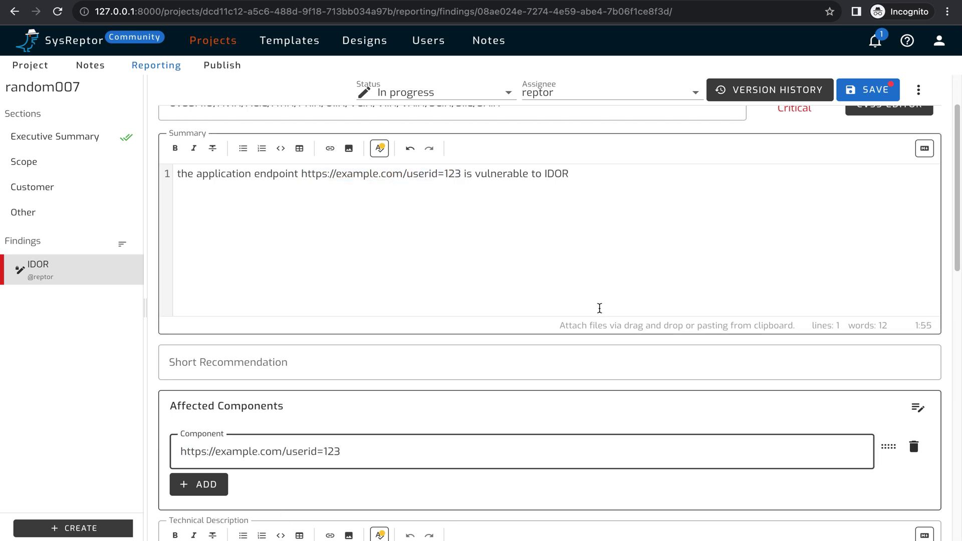
Move the vulnerable endpoint sentence from the summary into the technical description, replacing the placeholder there.
{"action": "scroll", "coordinate": [600, 307], "scroll_direction": "down", "scroll_amount": 5}
{"action": "left_click_drag", "start_coordinate": [310, 303], "coordinate": [178, 303]}
{"action": "key", "text": "BackSpace"}
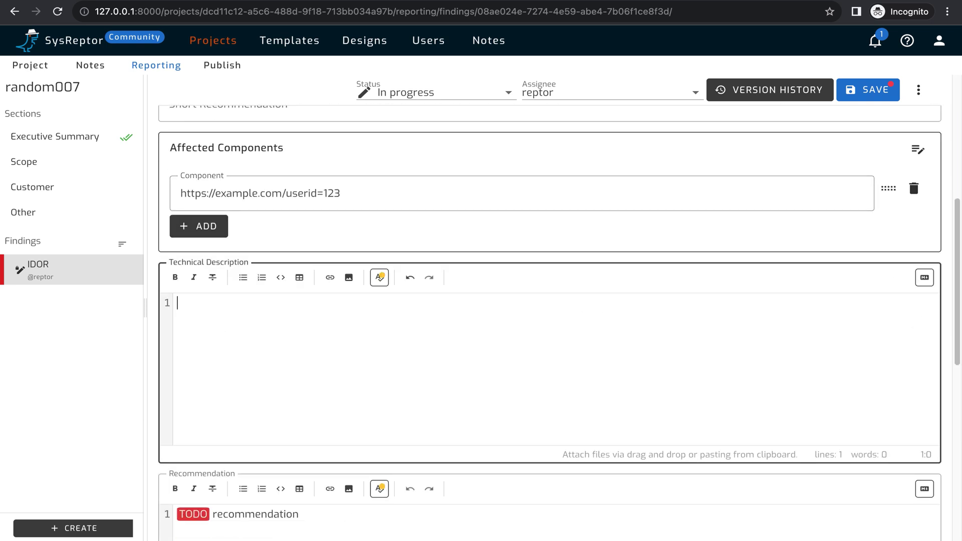
{"action": "scroll", "coordinate": [477, 285], "scroll_direction": "up", "scroll_amount": 7}
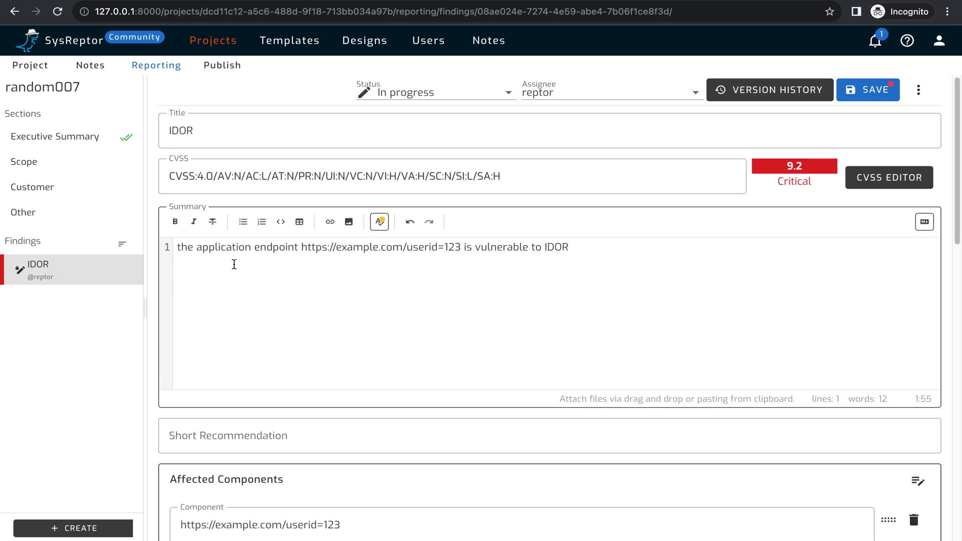
{"action": "triple_click", "coordinate": [274, 248]}
{"action": "key", "text": "ctrl+c"}
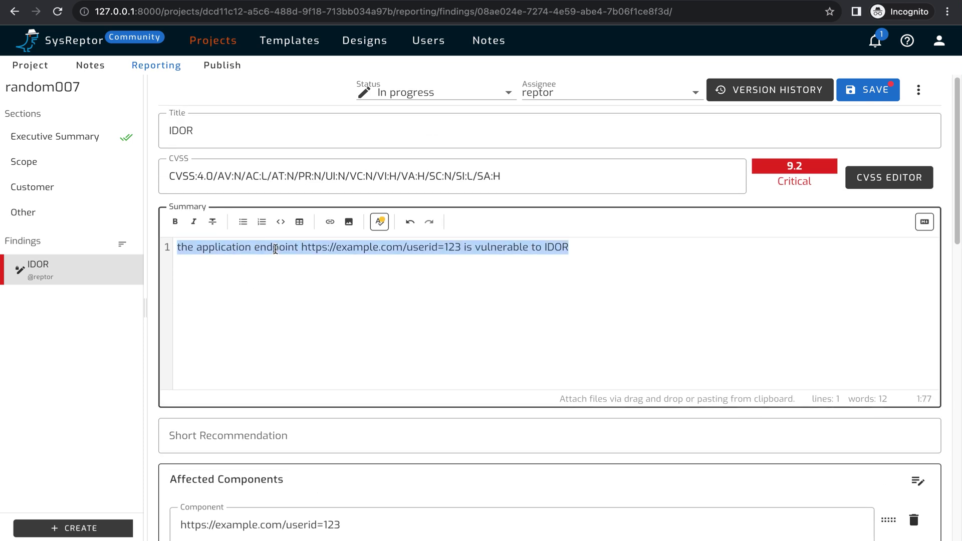
{"action": "key", "text": "BackSpace"}
{"action": "scroll", "coordinate": [551, 306], "scroll_direction": "down", "scroll_amount": 5}
{"action": "left_click", "coordinate": [360, 399]}
{"action": "key", "text": "ctrl+v"}
Below the technical description sentence, add "Steps to reproduce:" with a numbered list reading "login to application" and "xyz".
{"action": "key", "text": "Return"}
{"action": "key", "text": "Return"}
{"action": "type", "text": "Steps to reproduce:"}
{"action": "key", "text": "Return"}
{"action": "key", "text": "Return"}
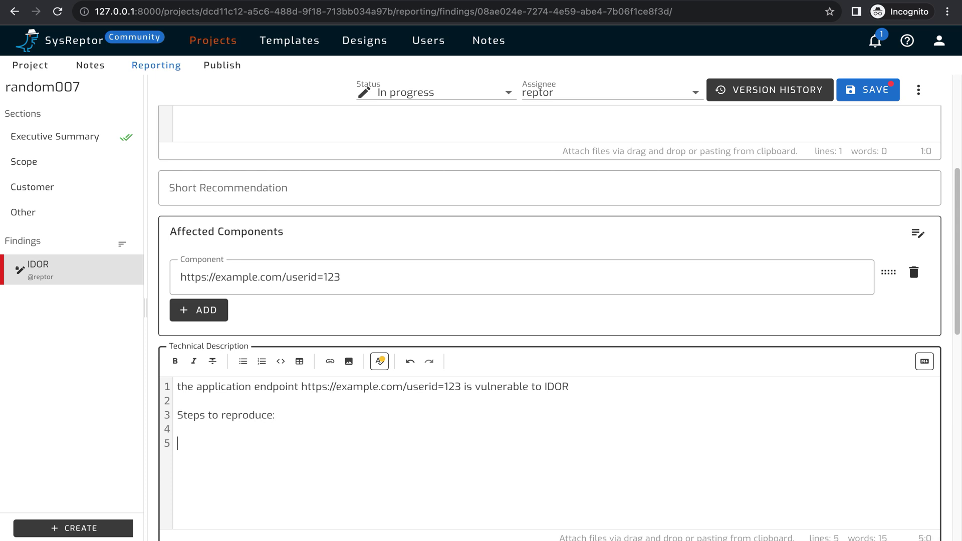
{"action": "type", "text": "1. login to application"}
{"action": "key", "text": "Return"}
{"action": "type", "text": "capt"}
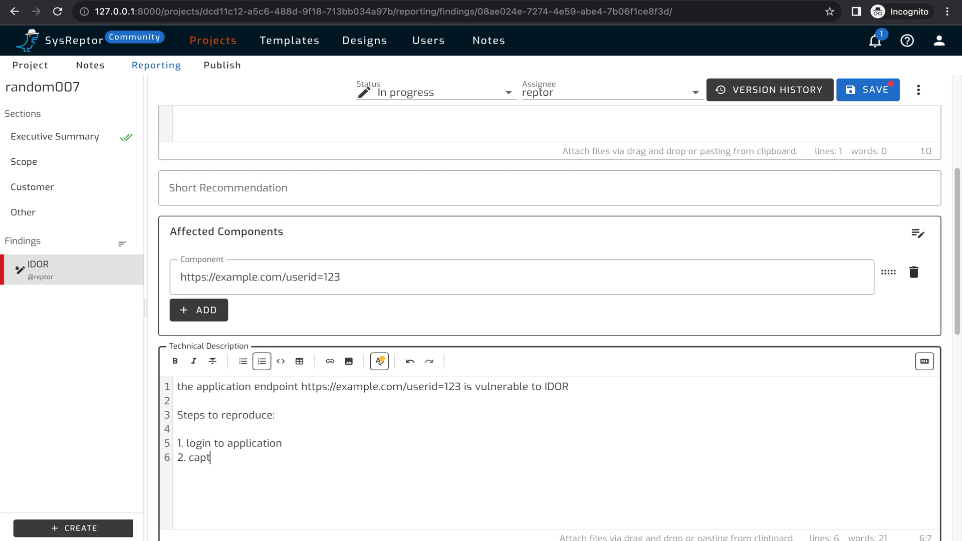
{"action": "key", "text": "BackSpace"}
{"action": "key", "text": "BackSpace"}
{"action": "key", "text": "BackSpace"}
{"action": "key", "text": "BackSpace"}
{"action": "type", "text": "xyz"}
Fill the finding's empty summary with "IDOR description".
{"action": "scroll", "coordinate": [551, 299], "scroll_direction": "up", "scroll_amount": 5}
{"action": "left_click", "coordinate": [388, 279]}
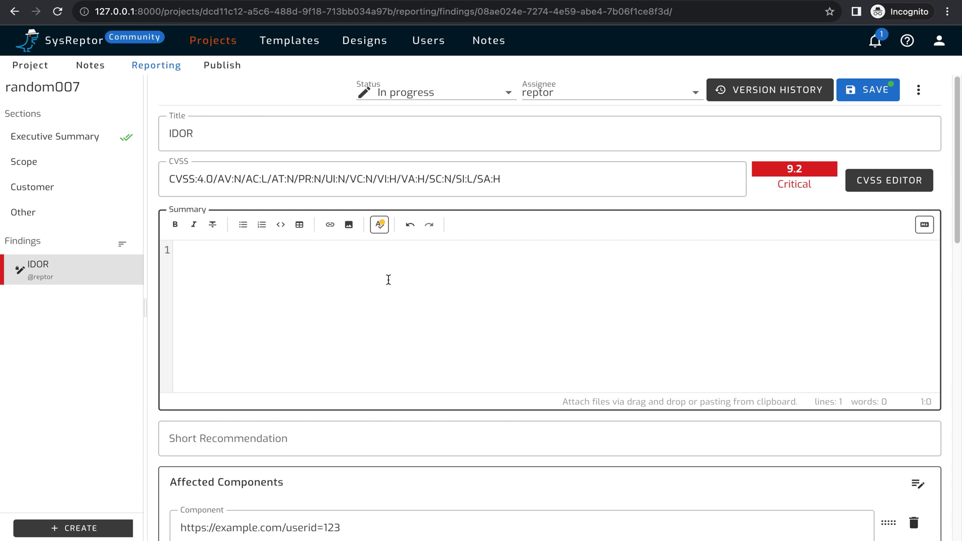
{"action": "type", "text": "IDOR discription"}
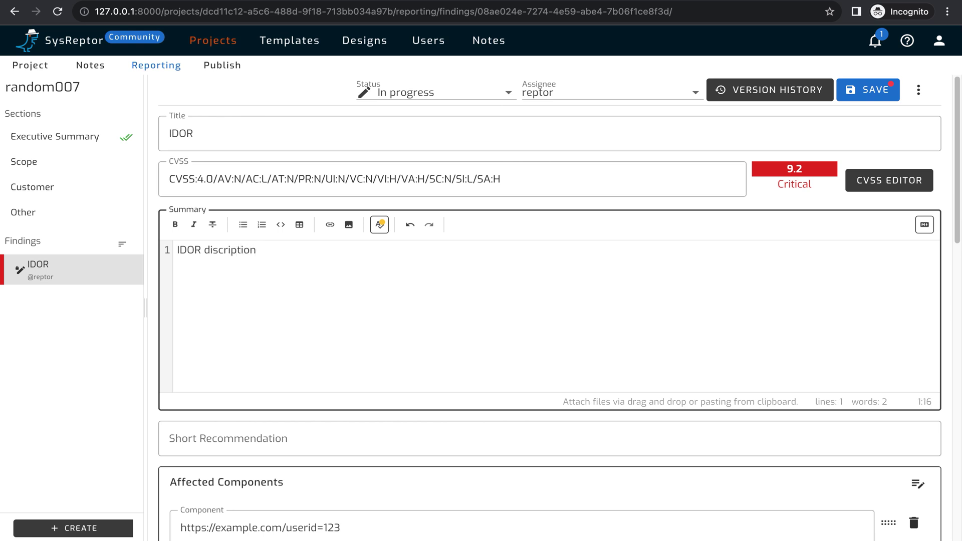
{"action": "left_click", "coordinate": [211, 250]}
{"action": "key", "text": "BackSpace"}
{"action": "type", "text": "e"}
Replace the placeholder recommendation with "mitigation:" followed by two line breaks.
{"action": "scroll", "coordinate": [440, 293], "scroll_direction": "down", "scroll_amount": 10}
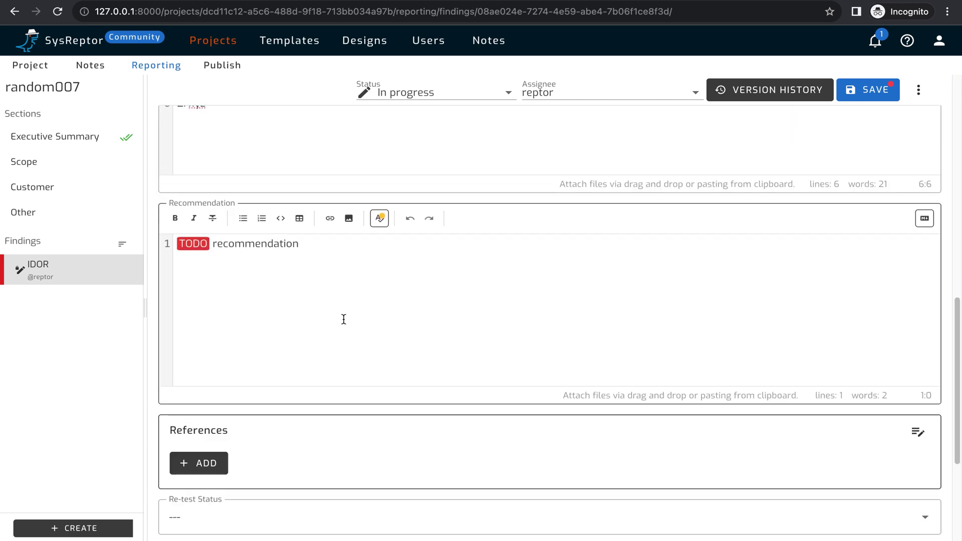
{"action": "triple_click", "coordinate": [398, 248]}
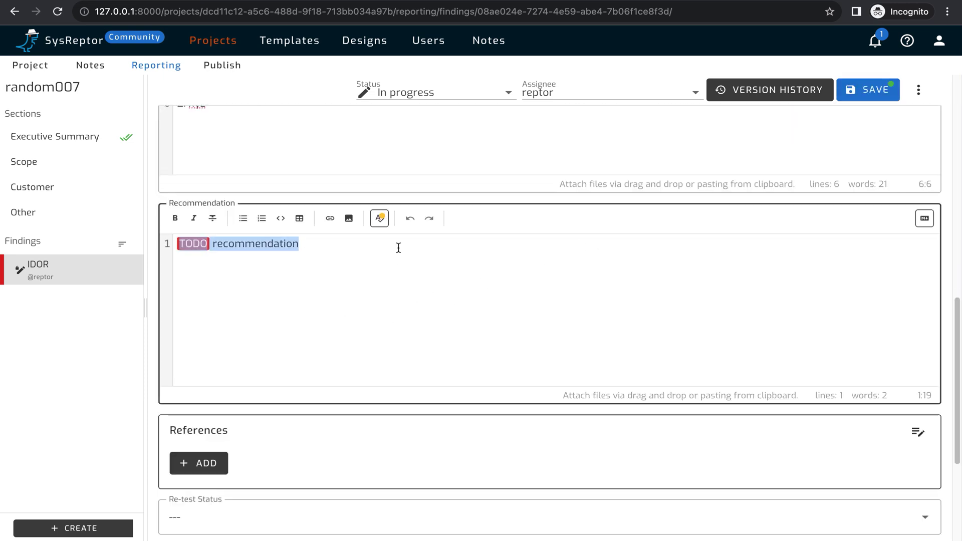
{"action": "key", "text": "BackSpace"}
{"action": "type", "text": "m"}
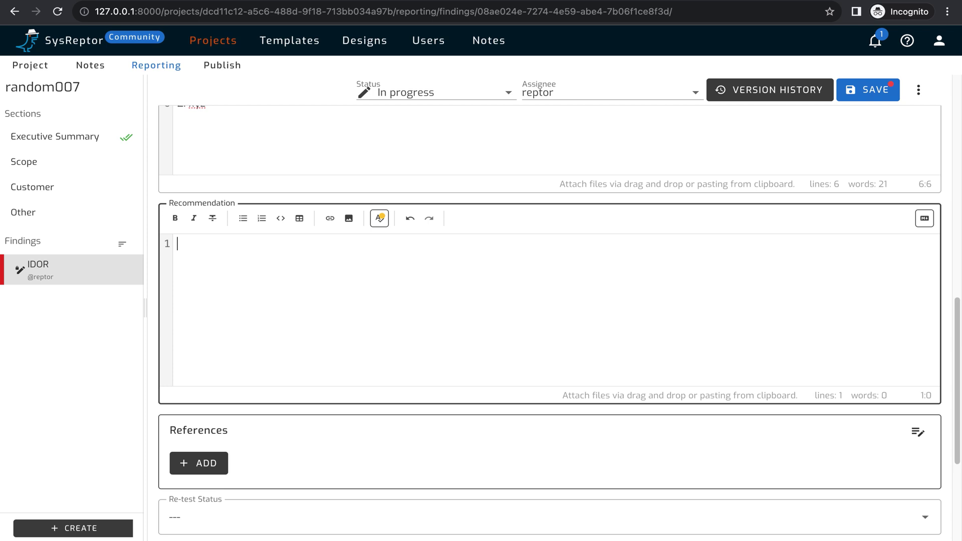
{"action": "type", "text": "itigation"}
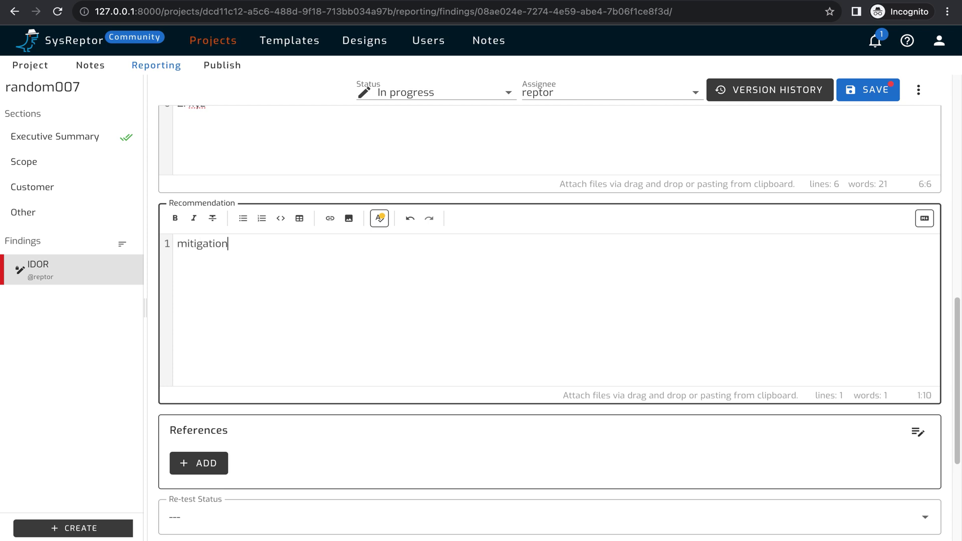
{"action": "type", "text": ":"}
{"action": "key", "text": "Return"}
{"action": "key", "text": "Return"}
Add an empty reference entry to the IDOR finding.
{"action": "scroll", "coordinate": [523, 348], "scroll_direction": "down", "scroll_amount": 4}
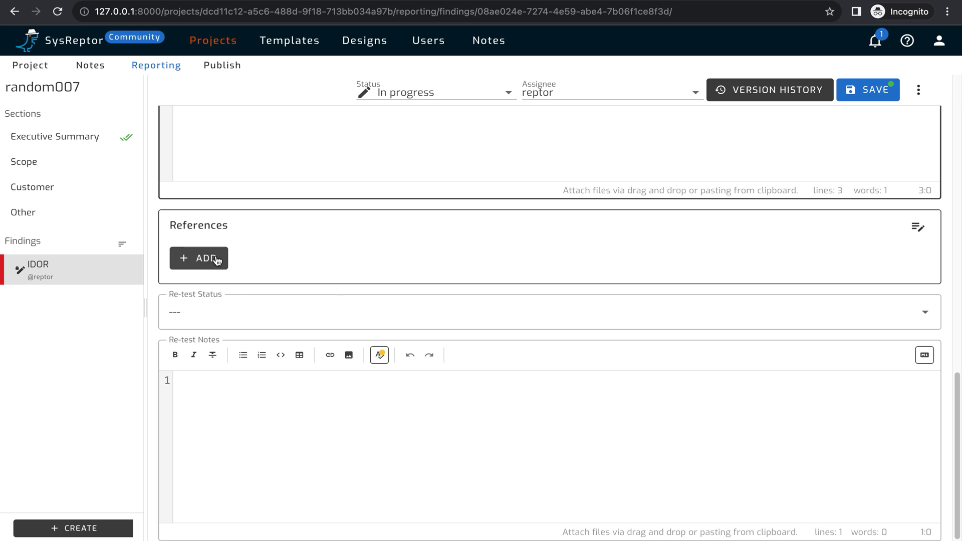
{"action": "left_click", "coordinate": [217, 260]}
{"action": "scroll", "coordinate": [351, 298], "scroll_direction": "down", "scroll_amount": 1}
Insert the Desktop image "Screenshot 2024-01-05 at 2.12.59 PM" on a new line below "Steps to reproduce:" in the technical description.
{"action": "scroll", "coordinate": [352, 298], "scroll_direction": "up", "scroll_amount": 10}
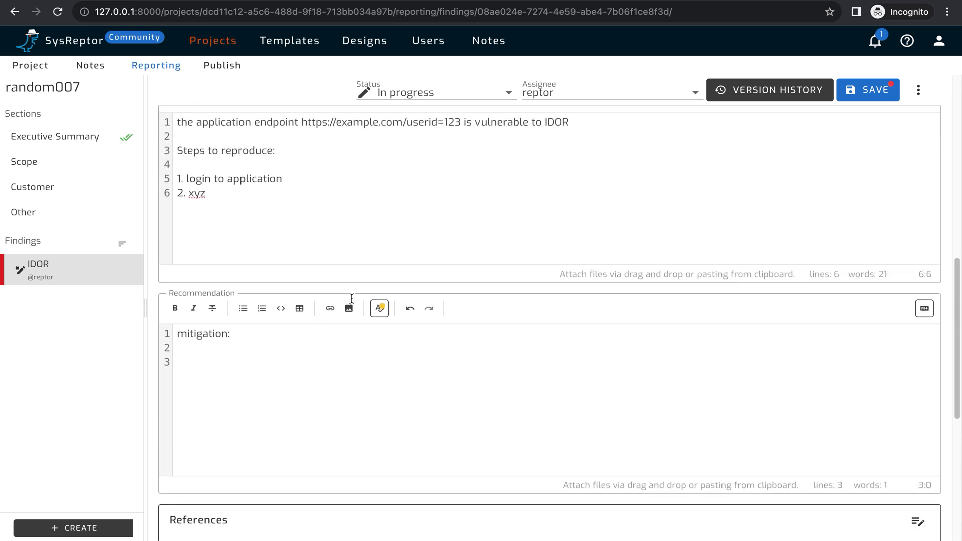
{"action": "left_click", "coordinate": [297, 361]}
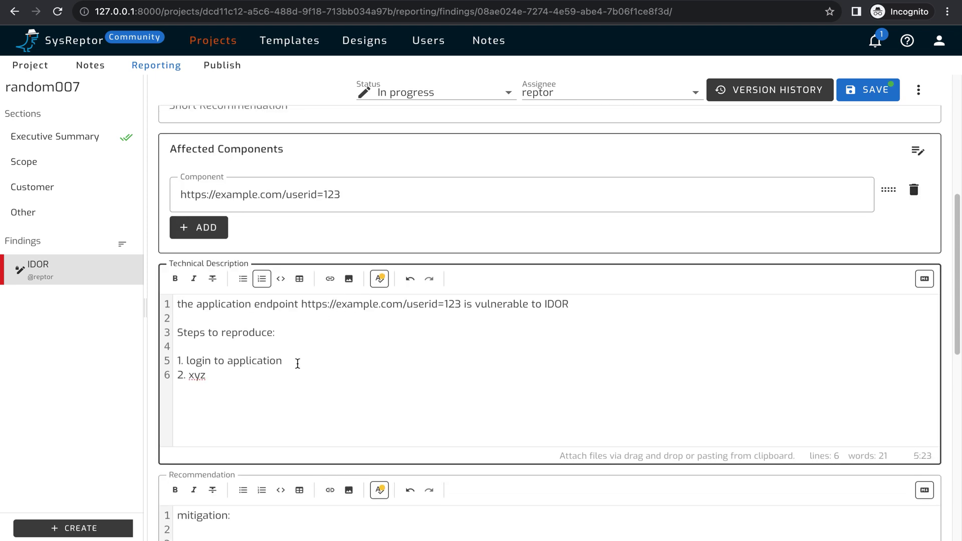
{"action": "left_click", "coordinate": [302, 335]}
{"action": "key", "text": "Return"}
{"action": "key", "text": "Return"}
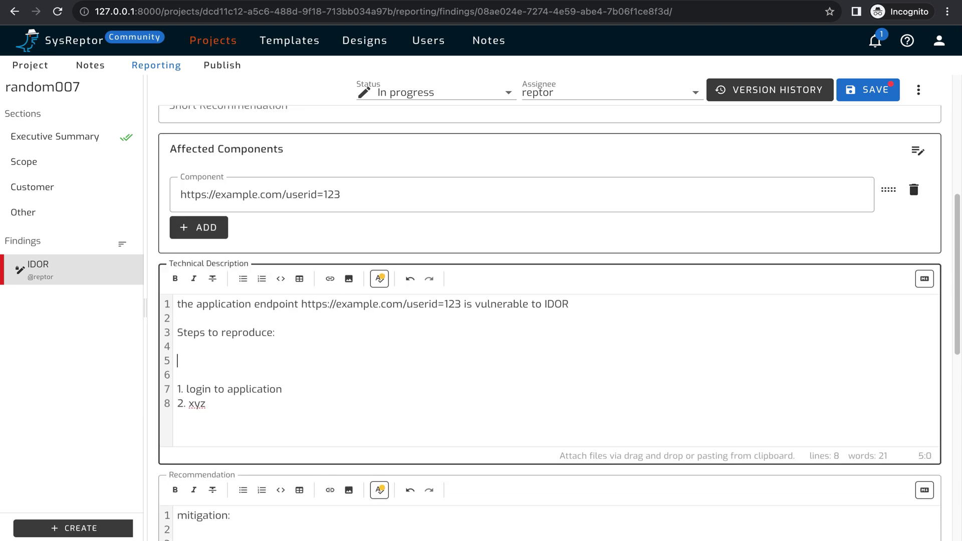
{"action": "left_click", "coordinate": [349, 280]}
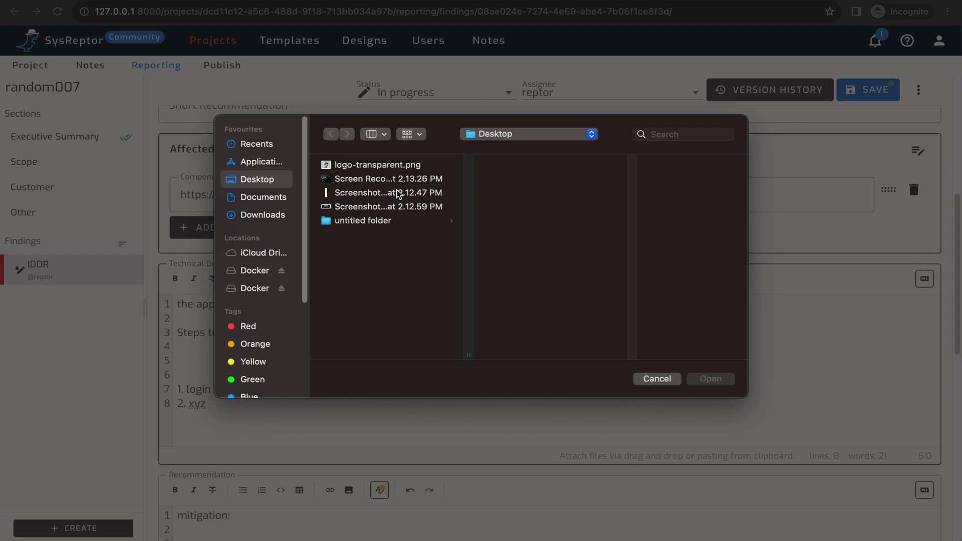
{"action": "left_click", "coordinate": [397, 207]}
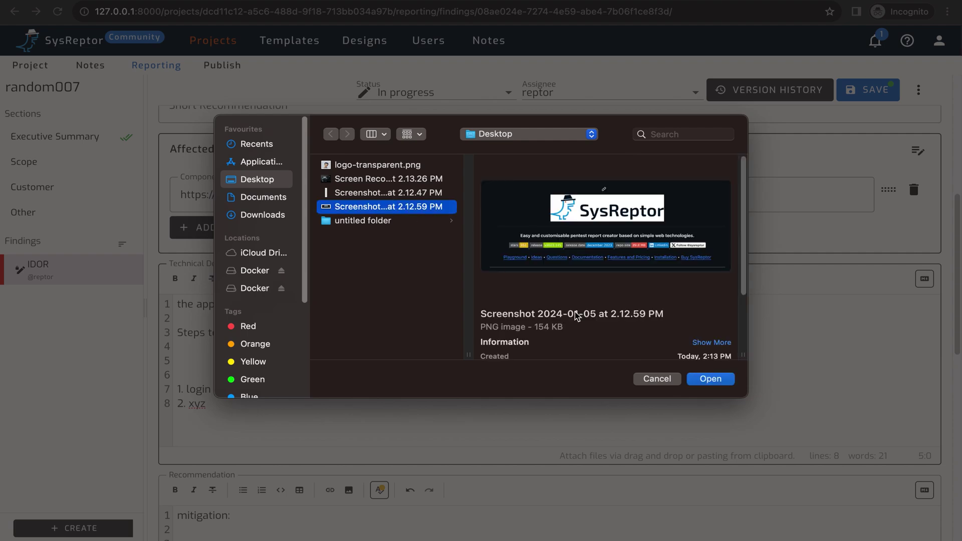
{"action": "left_click", "coordinate": [722, 381]}
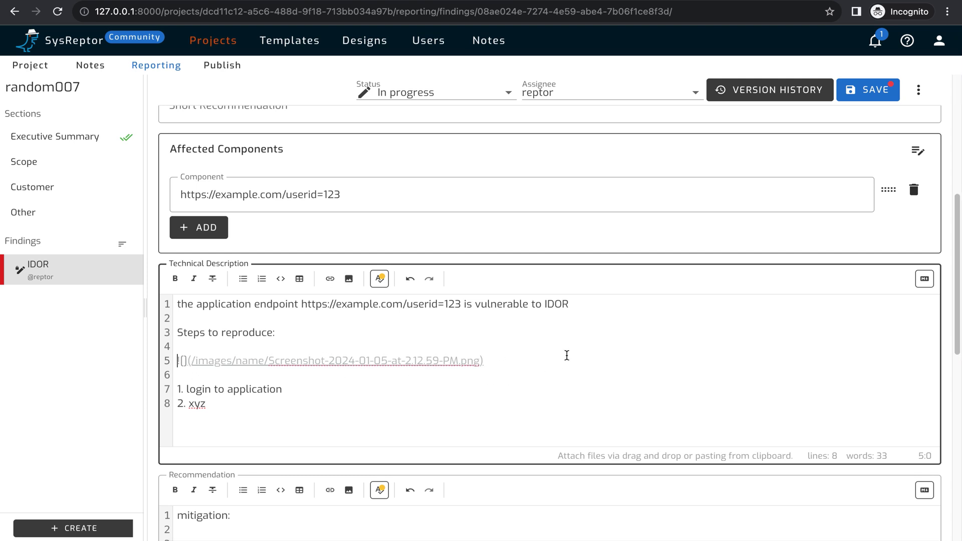
{"action": "scroll", "coordinate": [567, 355], "scroll_direction": "down", "scroll_amount": 8}
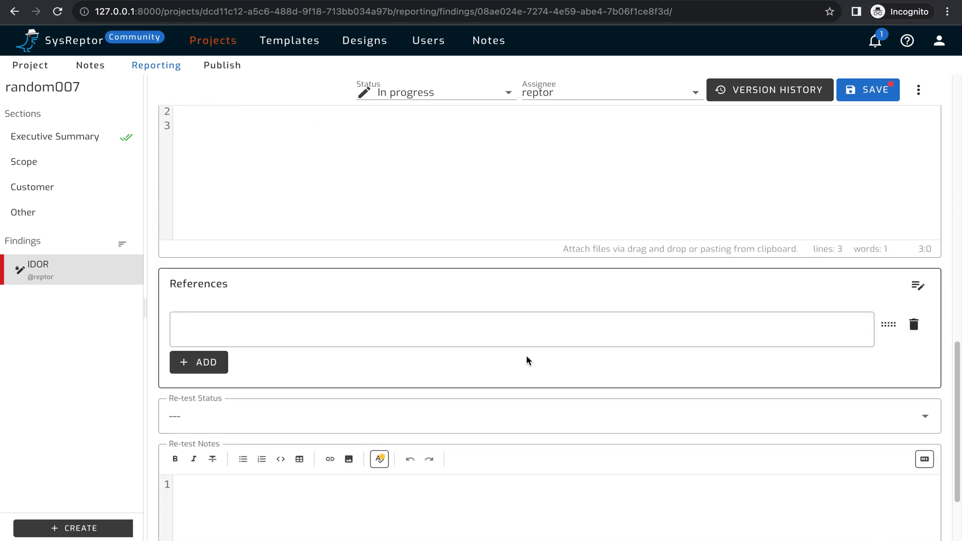
Set the IDOR finding's re-test status to Open and save the finding.
{"action": "scroll", "coordinate": [451, 369], "scroll_direction": "down", "scroll_amount": 2}
{"action": "left_click", "coordinate": [398, 328]}
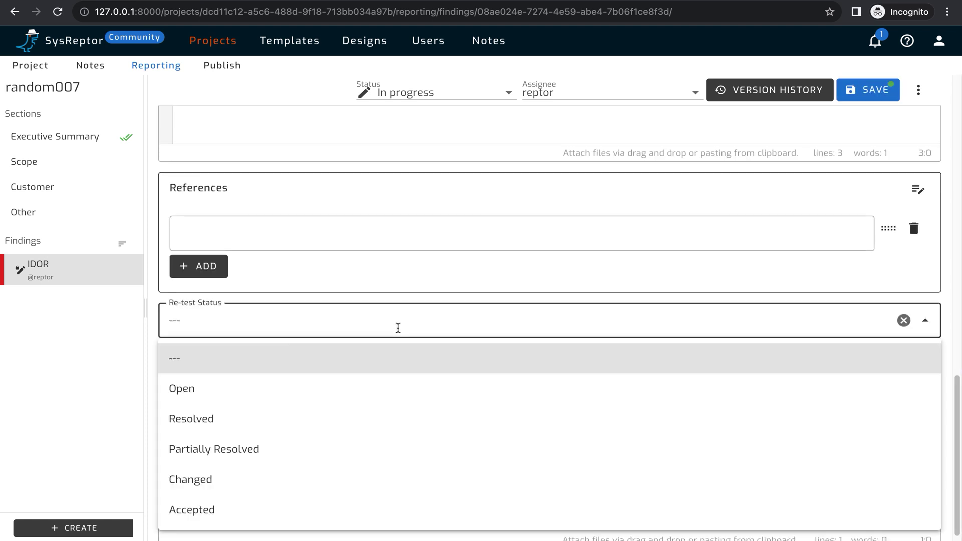
{"action": "left_click", "coordinate": [394, 388]}
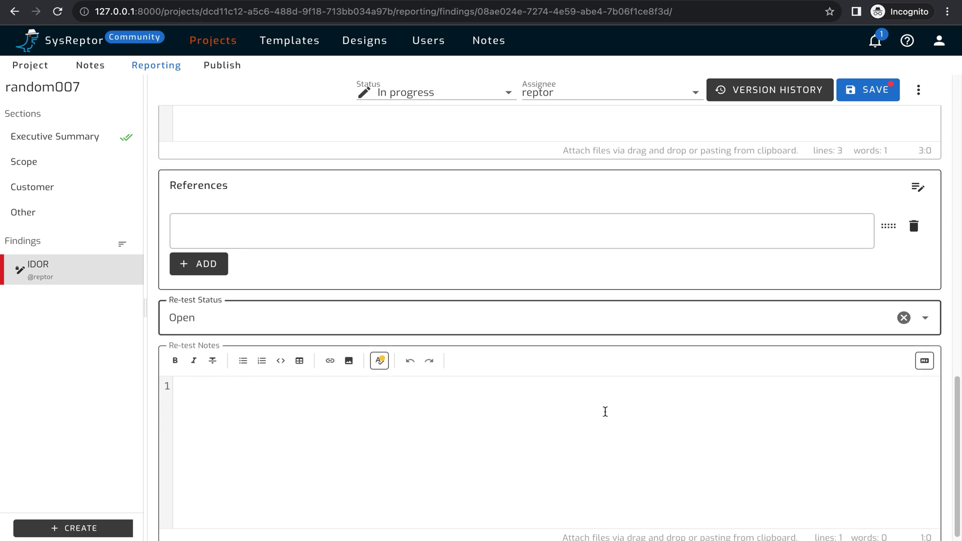
{"action": "left_click", "coordinate": [893, 100]}
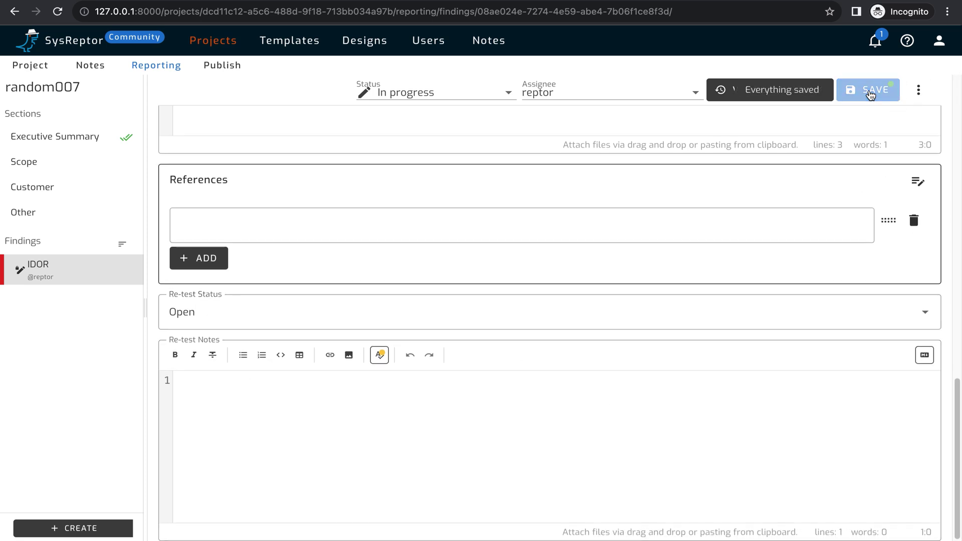
Create a new finding from the English SQL Injection (SQLi) template.
{"action": "left_click", "coordinate": [79, 529]}
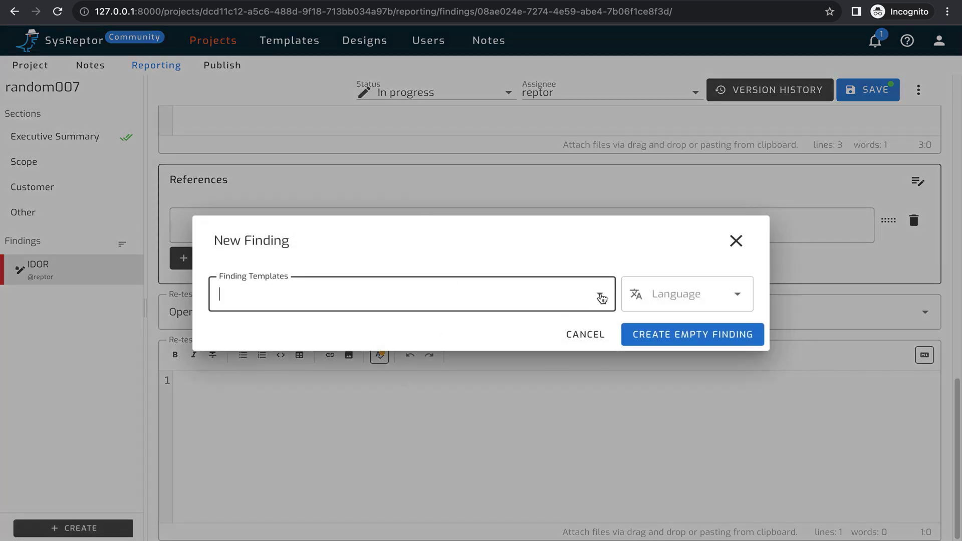
{"action": "left_click", "coordinate": [600, 298]}
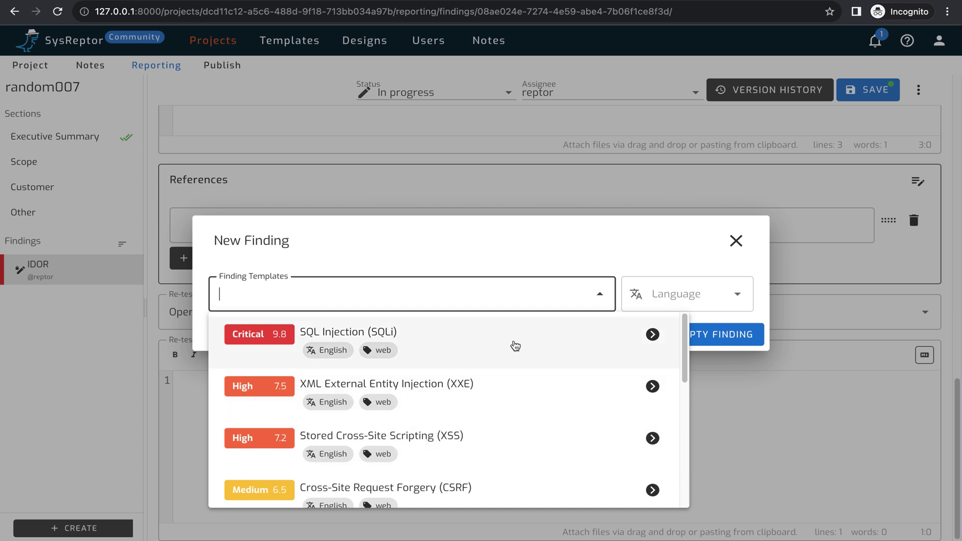
{"action": "left_click", "coordinate": [522, 344]}
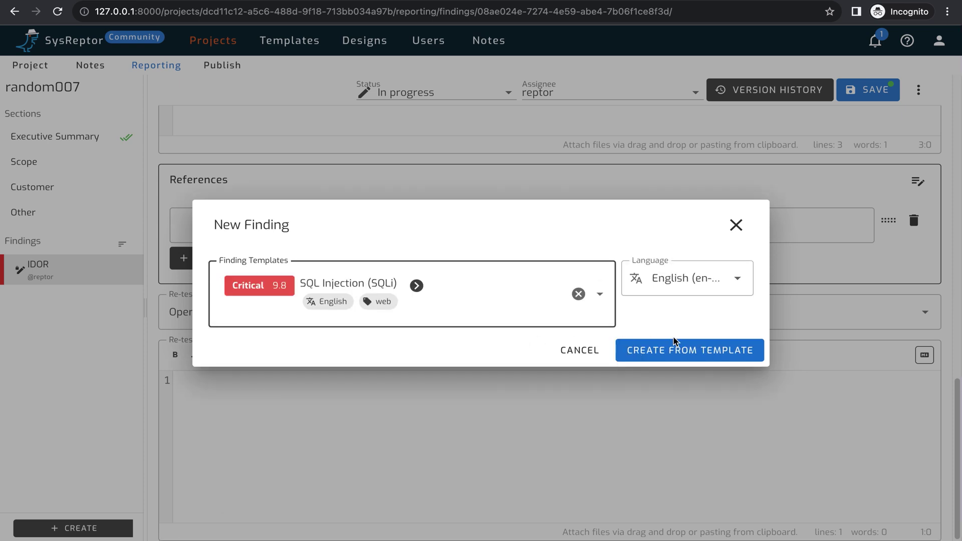
{"action": "left_click", "coordinate": [684, 350]}
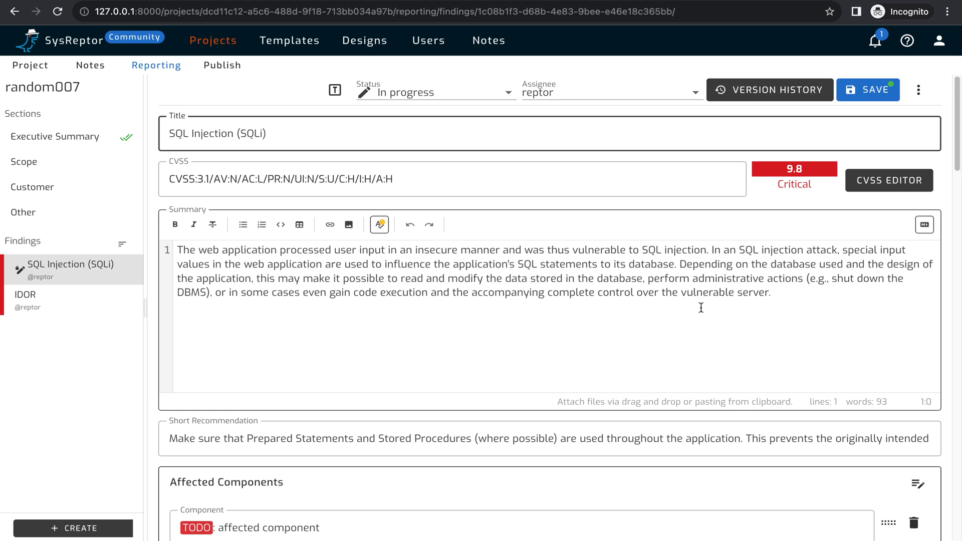
Replace the SQL injection finding's entire technical description with "steps to reproduce", and look over its template summary.
{"action": "left_click_drag", "start_coordinate": [783, 295], "coordinate": [173, 253]}
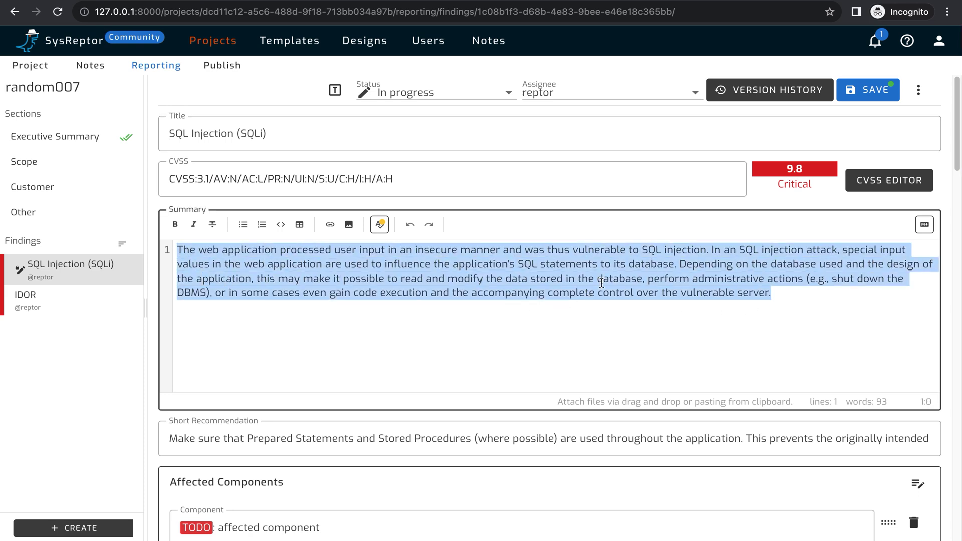
{"action": "scroll", "coordinate": [595, 290], "scroll_direction": "down", "scroll_amount": 6}
{"action": "scroll", "coordinate": [590, 358], "scroll_direction": "down", "scroll_amount": 2}
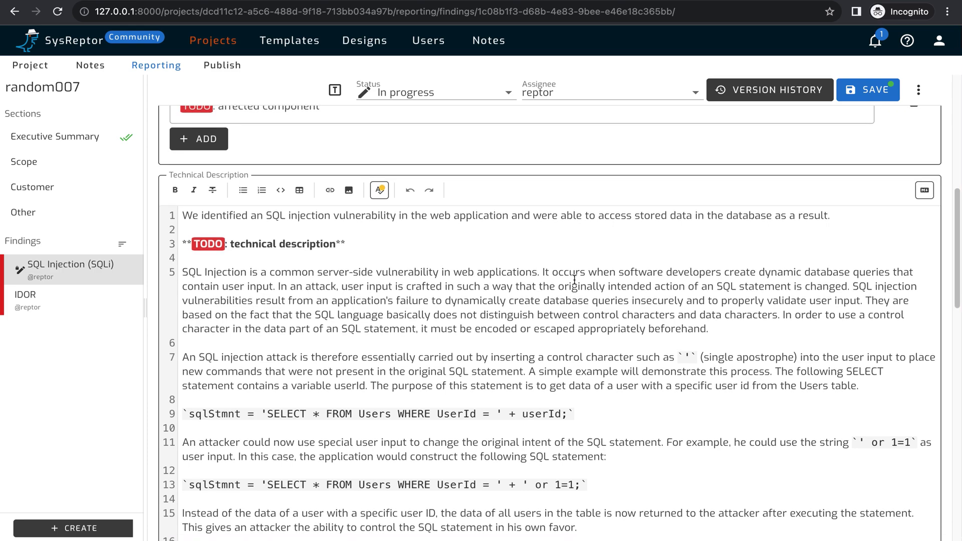
{"action": "left_click_drag", "start_coordinate": [185, 220], "coordinate": [753, 366]}
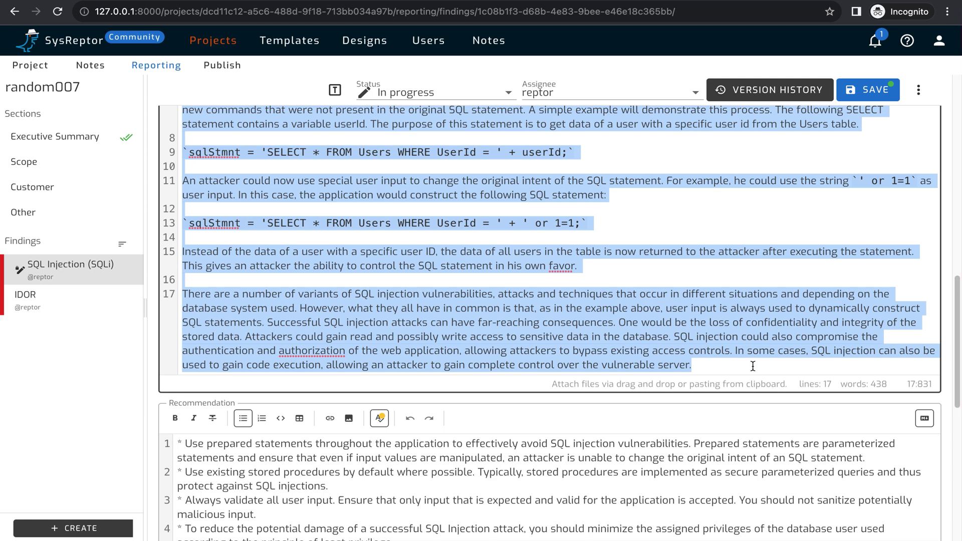
{"action": "key", "text": "BackSpace"}
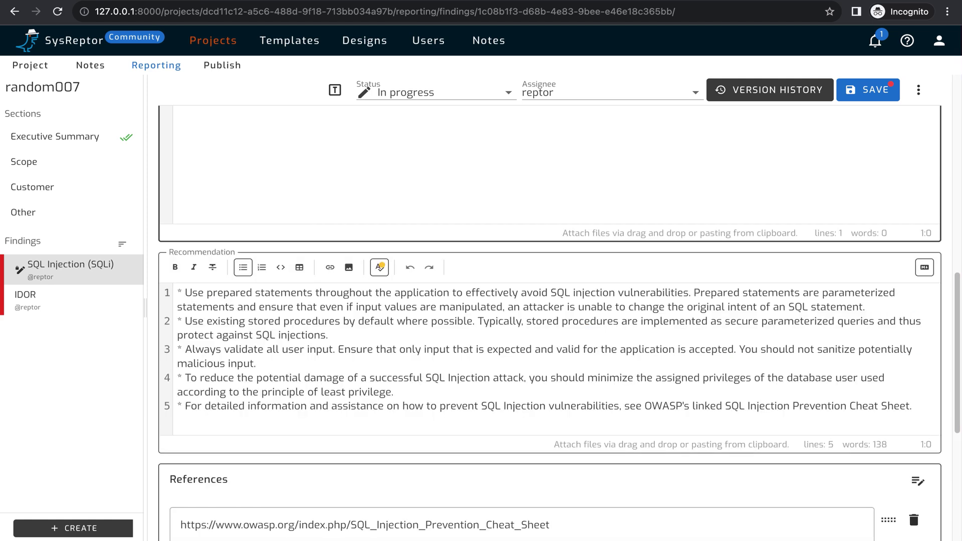
{"action": "type", "text": "steps to reproduce"}
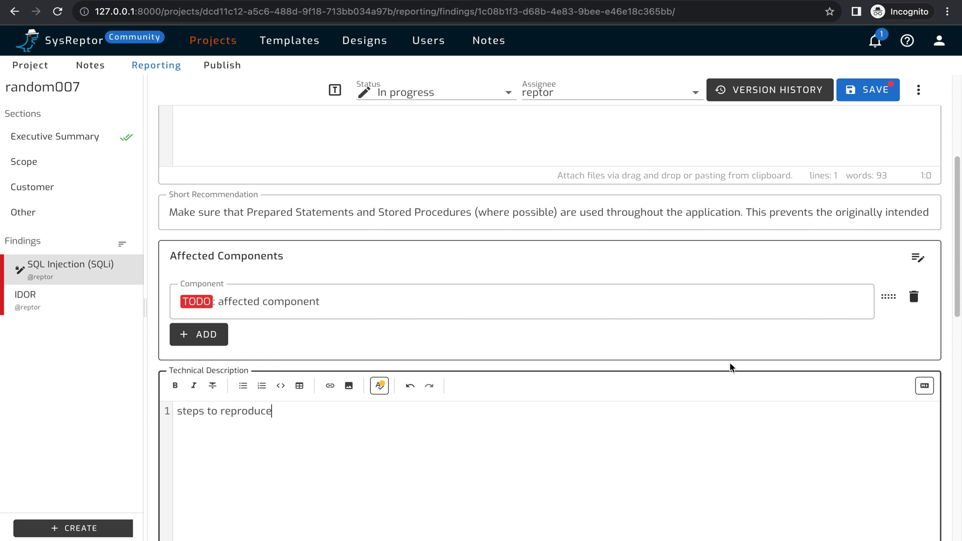
{"action": "scroll", "coordinate": [731, 368], "scroll_direction": "up", "scroll_amount": 5}
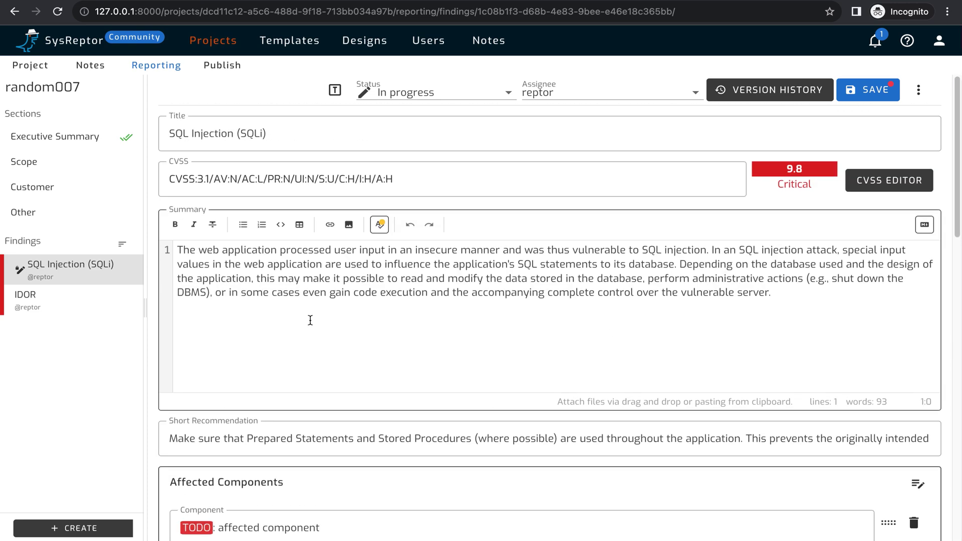
{"action": "left_click_drag", "start_coordinate": [771, 293], "coordinate": [169, 255]}
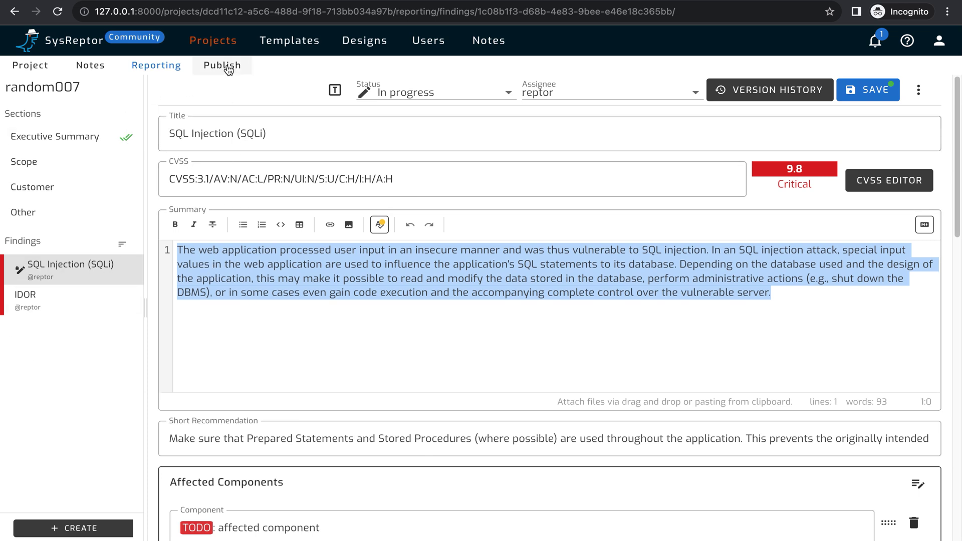
Open the project's publishing view and review the report preview from the cover page to the Vulnerability Overview.
{"action": "left_click", "coordinate": [225, 65]}
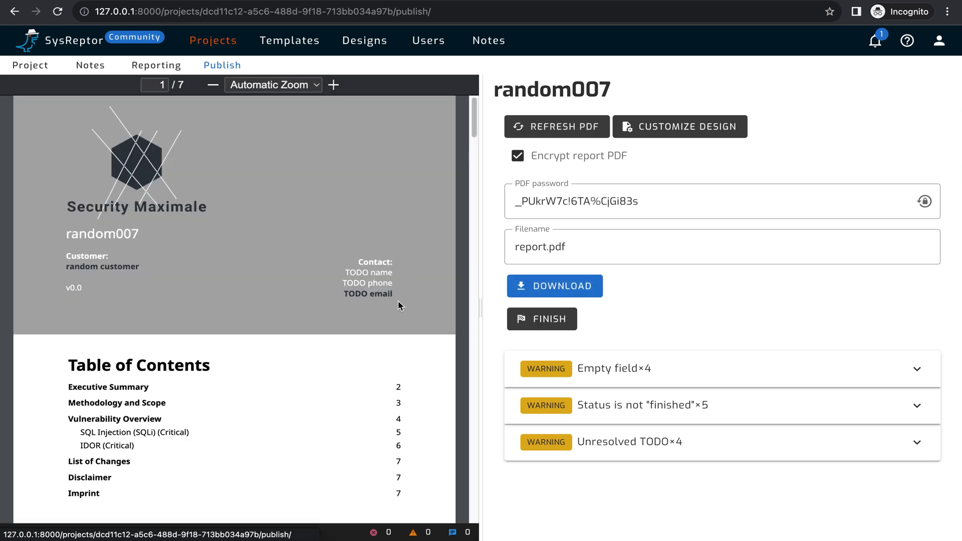
{"action": "scroll", "coordinate": [399, 300], "scroll_direction": "down", "scroll_amount": 3}
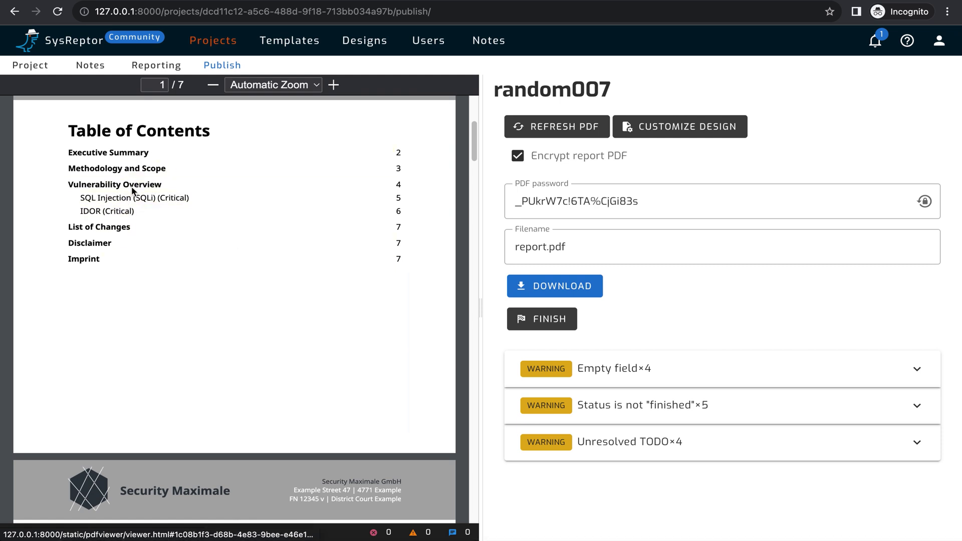
{"action": "scroll", "coordinate": [241, 258], "scroll_direction": "down", "scroll_amount": 9}
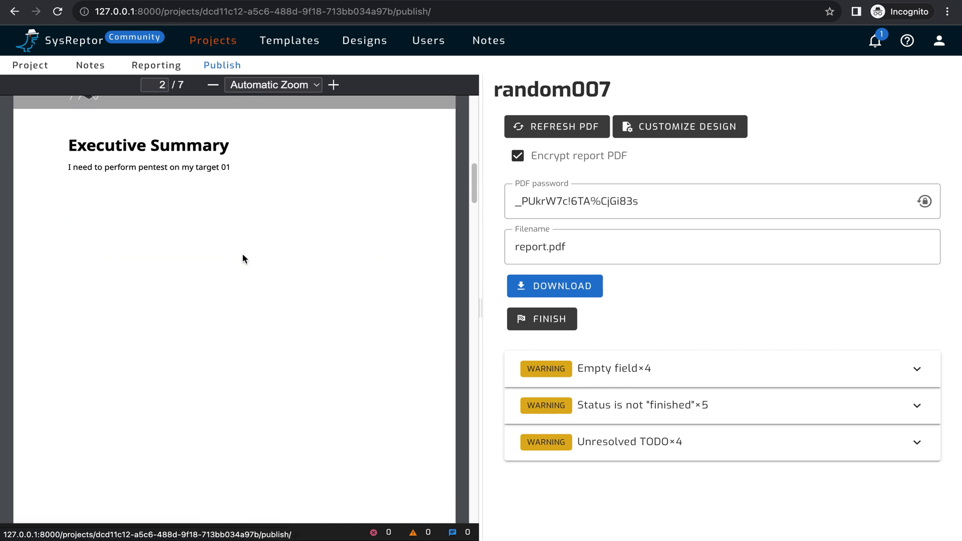
{"action": "scroll", "coordinate": [293, 175], "scroll_direction": "down", "scroll_amount": 10}
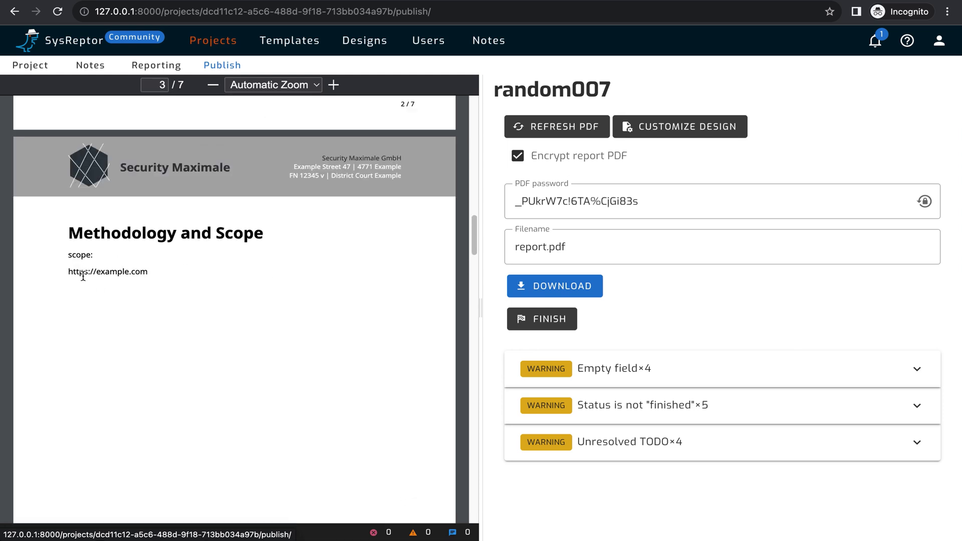
{"action": "scroll", "coordinate": [238, 274], "scroll_direction": "down", "scroll_amount": 12}
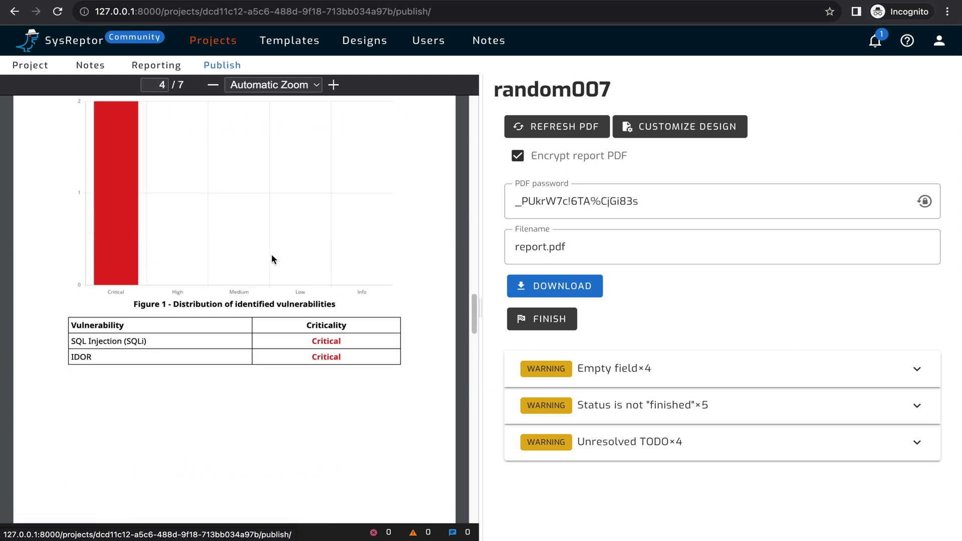
{"action": "scroll", "coordinate": [286, 245], "scroll_direction": "up", "scroll_amount": 1}
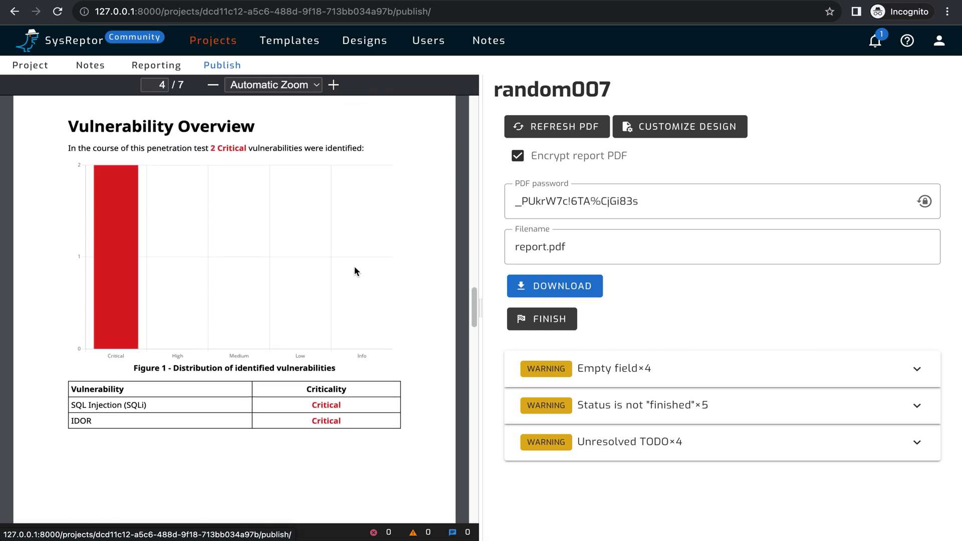
{"action": "scroll", "coordinate": [354, 273], "scroll_direction": "down", "scroll_amount": 1}
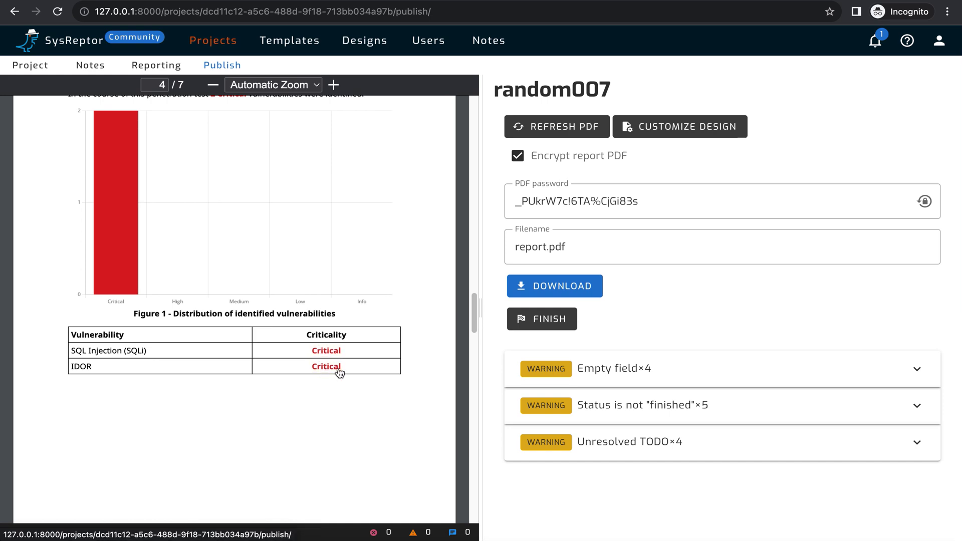
Jump to the SQL injection finding from the vulnerability table and review its criticality, affected component and overview text.
{"action": "left_click", "coordinate": [131, 356]}
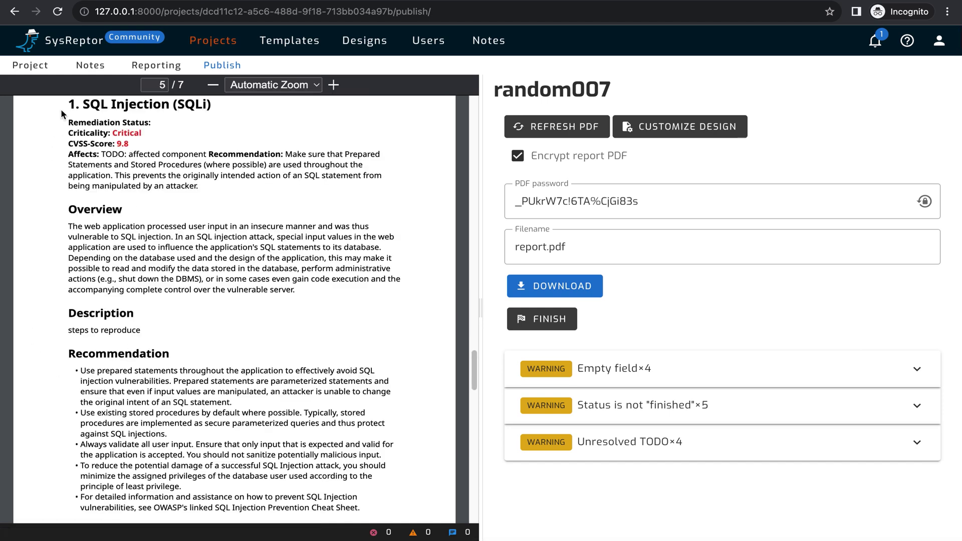
{"action": "left_click_drag", "start_coordinate": [67, 107], "coordinate": [111, 132]}
{"action": "left_click", "coordinate": [150, 125]}
{"action": "left_click_drag", "start_coordinate": [71, 153], "coordinate": [305, 305]}
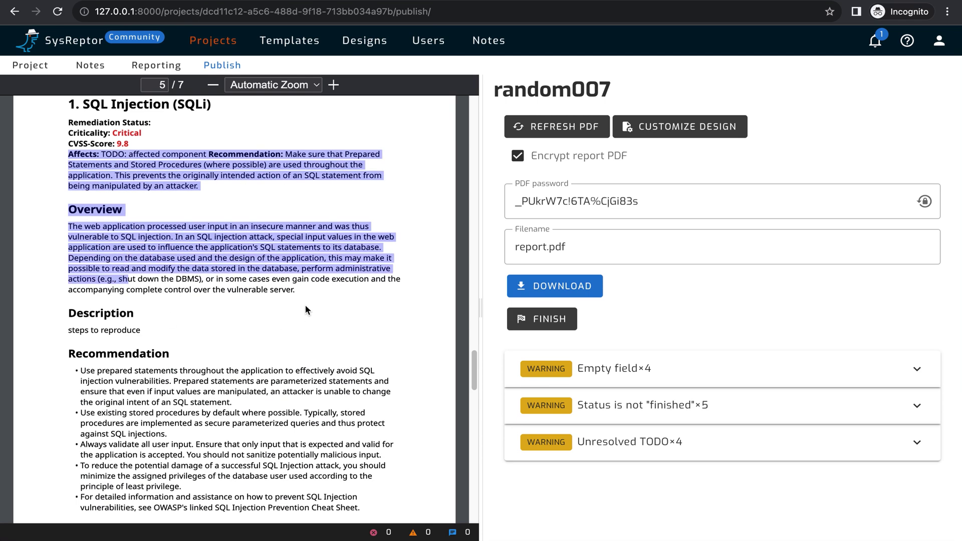
Examine the IDOR finding with its embedded screenshot, the disclaimer and the imprint, and return to the Vulnerability Overview.
{"action": "scroll", "coordinate": [305, 305], "scroll_direction": "down", "scroll_amount": 6}
{"action": "scroll", "coordinate": [305, 304], "scroll_direction": "down", "scroll_amount": 2}
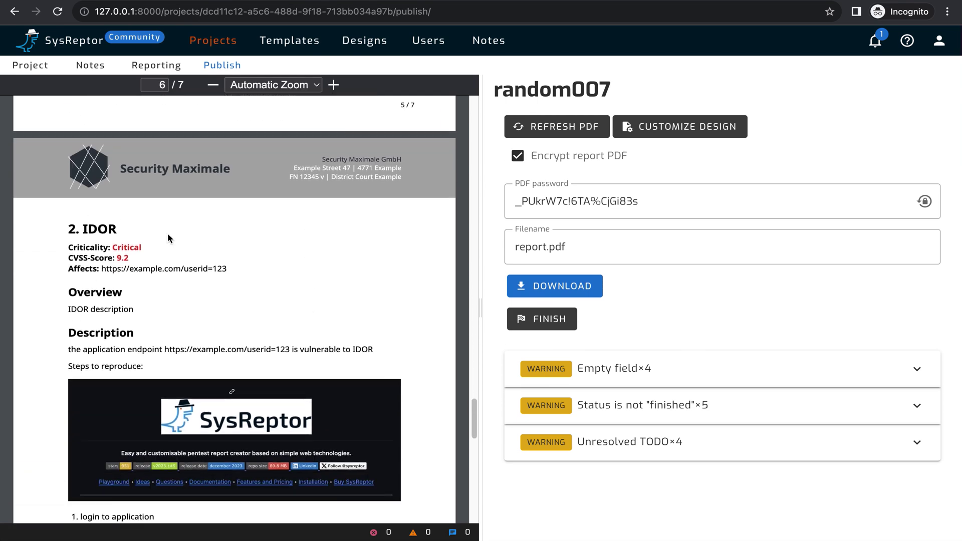
{"action": "scroll", "coordinate": [240, 245], "scroll_direction": "down", "scroll_amount": 8}
{"action": "scroll", "coordinate": [240, 246], "scroll_direction": "down", "scroll_amount": 5}
{"action": "scroll", "coordinate": [118, 227], "scroll_direction": "up", "scroll_amount": 12}
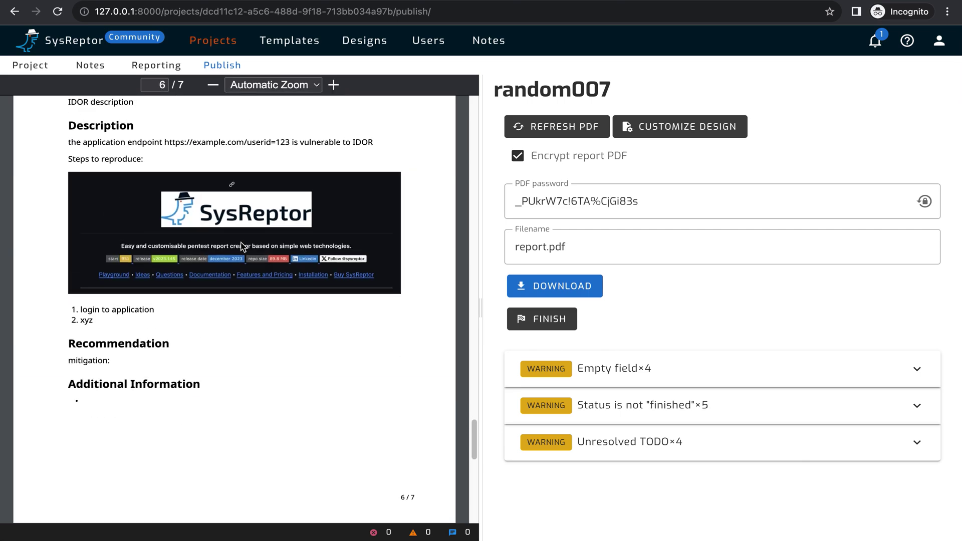
{"action": "scroll", "coordinate": [260, 247], "scroll_direction": "down", "scroll_amount": 12}
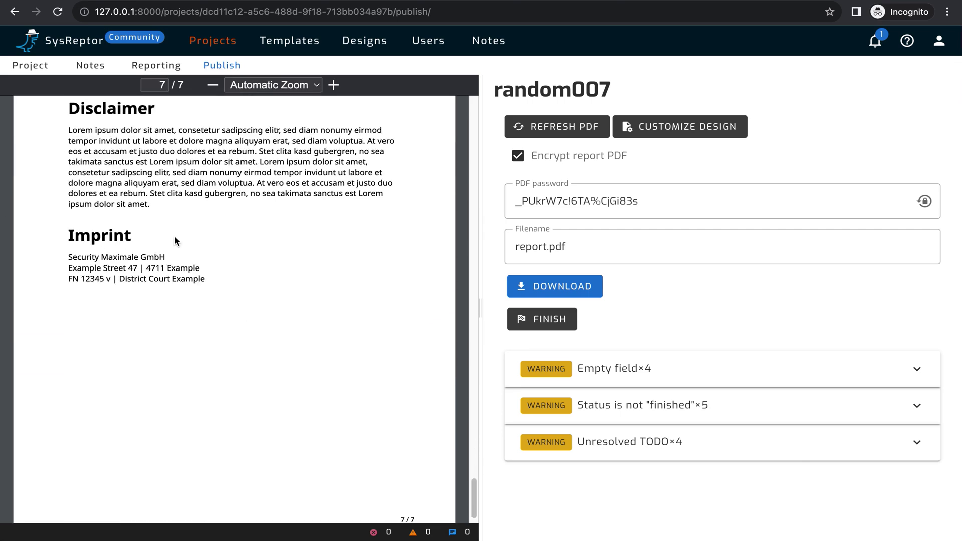
{"action": "scroll", "coordinate": [230, 268], "scroll_direction": "up", "scroll_amount": 12}
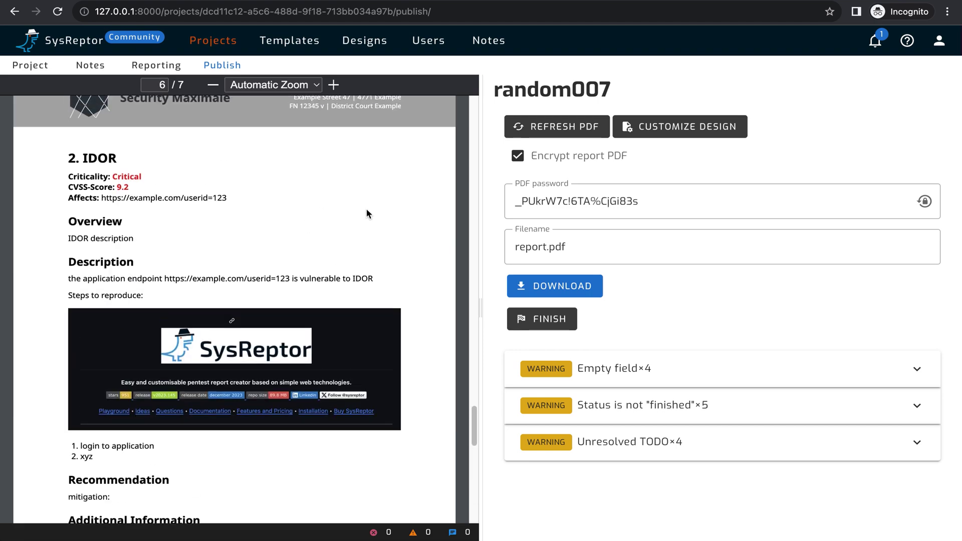
{"action": "scroll", "coordinate": [411, 207], "scroll_direction": "up", "scroll_amount": 12}
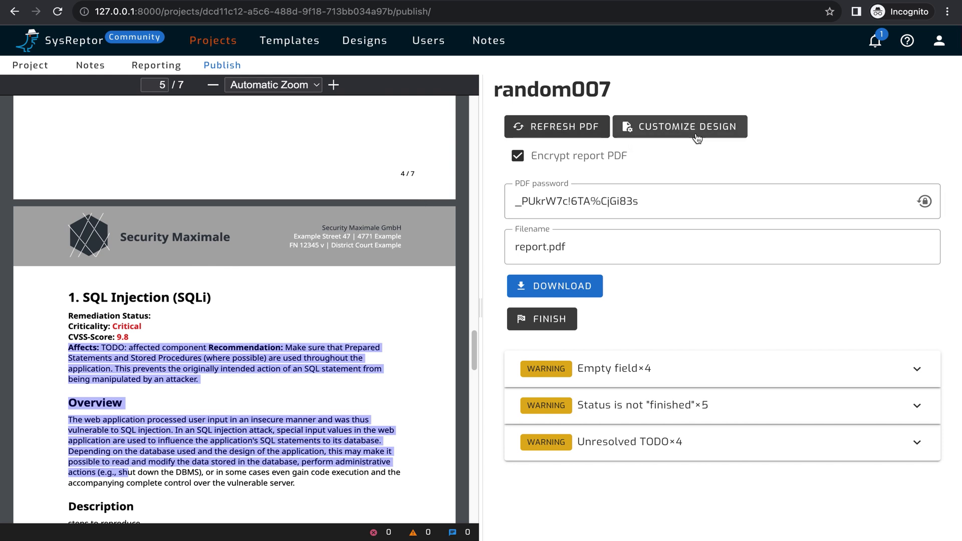
{"action": "scroll", "coordinate": [232, 260], "scroll_direction": "up", "scroll_amount": 10}
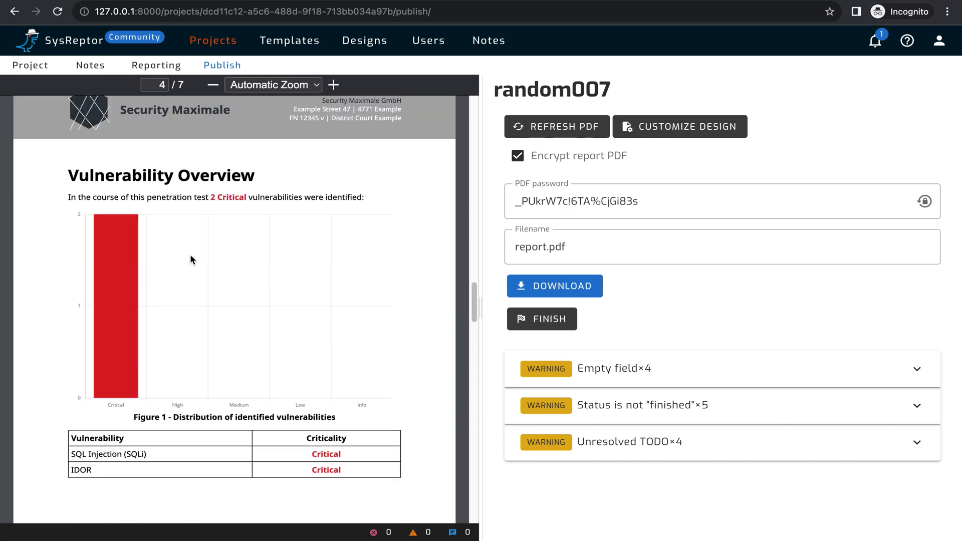
Customize the design for this project only, and look through its HTML, CSS and assets.
{"action": "left_click", "coordinate": [666, 126]}
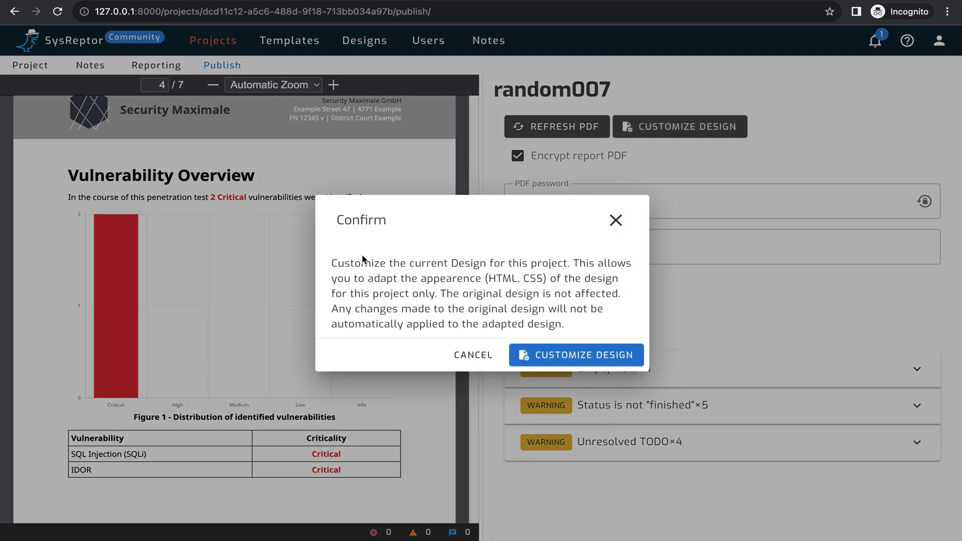
{"action": "left_click", "coordinate": [570, 350]}
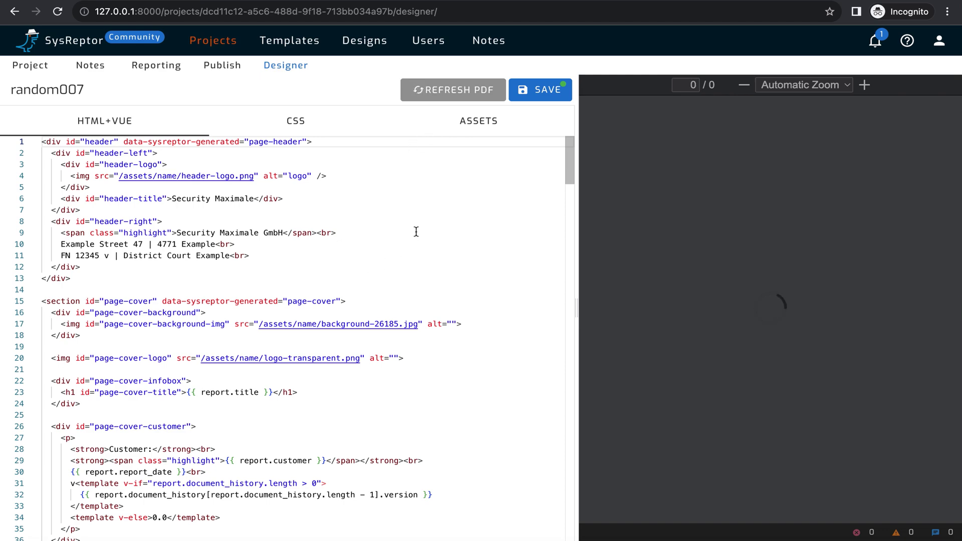
{"action": "left_click", "coordinate": [307, 122]}
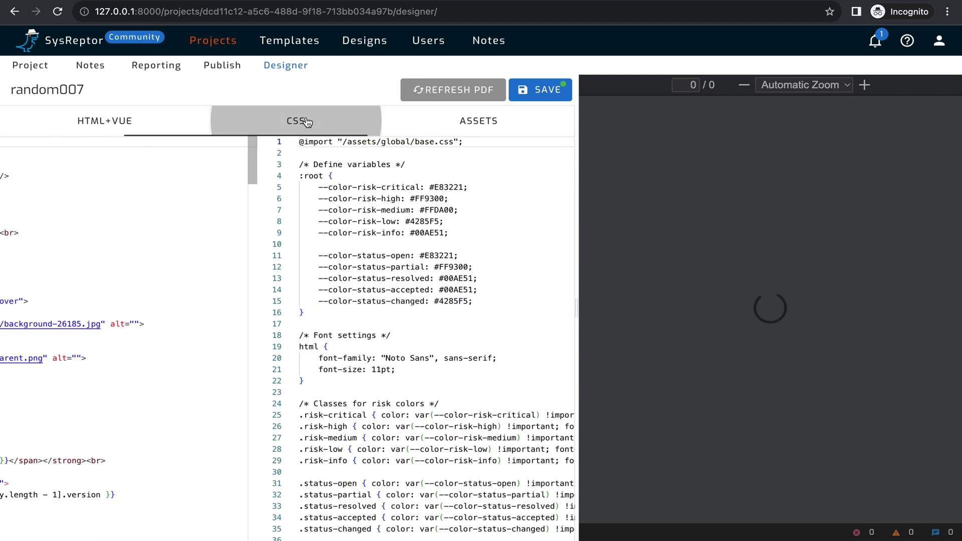
{"action": "left_click", "coordinate": [456, 125]}
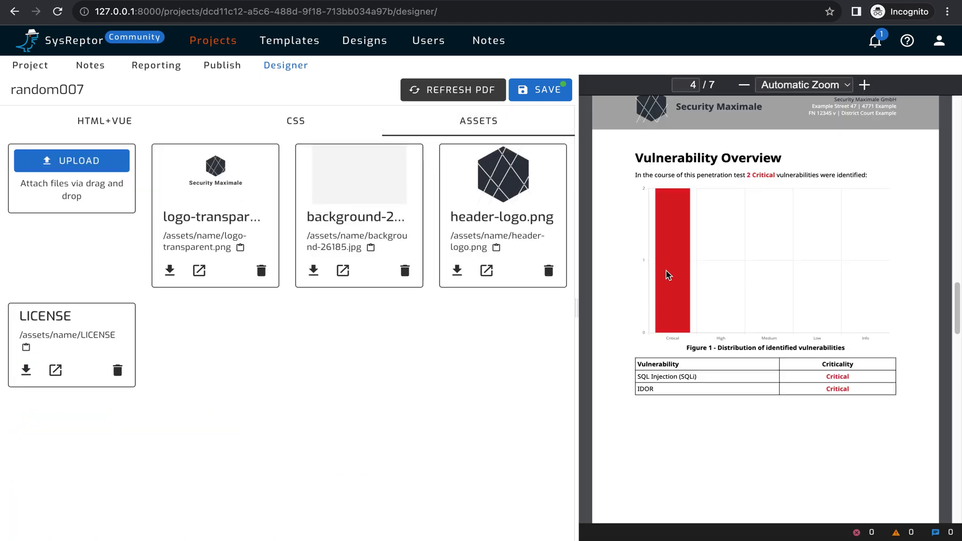
Delete the logo-transparent.png and header-logo.png assets from the project's design and refresh the PDF preview.
{"action": "scroll", "coordinate": [670, 285], "scroll_direction": "up", "scroll_amount": 15}
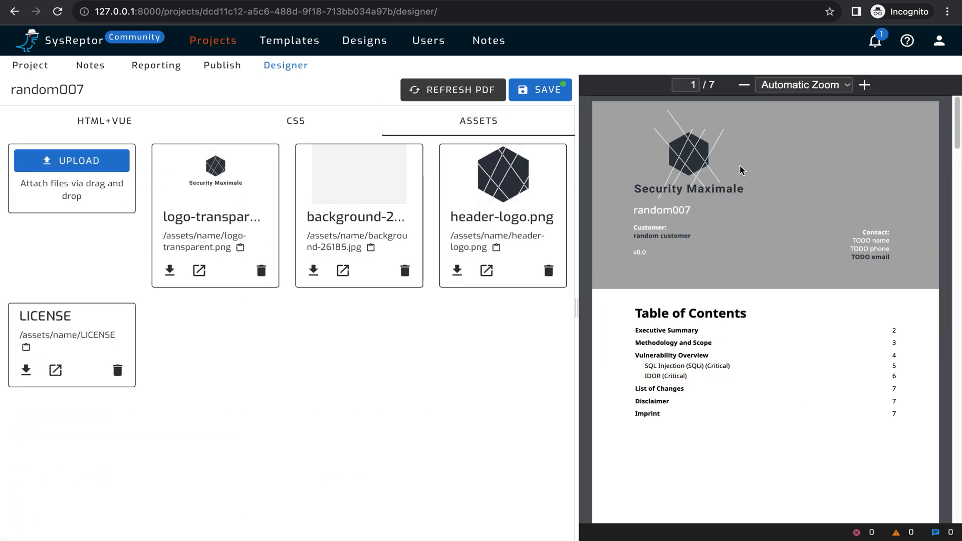
{"action": "left_click", "coordinate": [260, 273]}
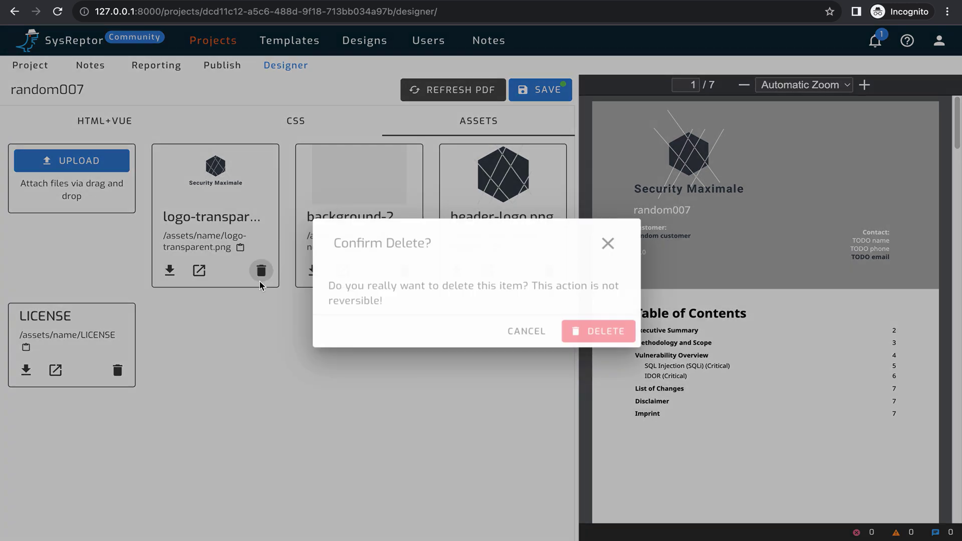
{"action": "left_click", "coordinate": [587, 330]}
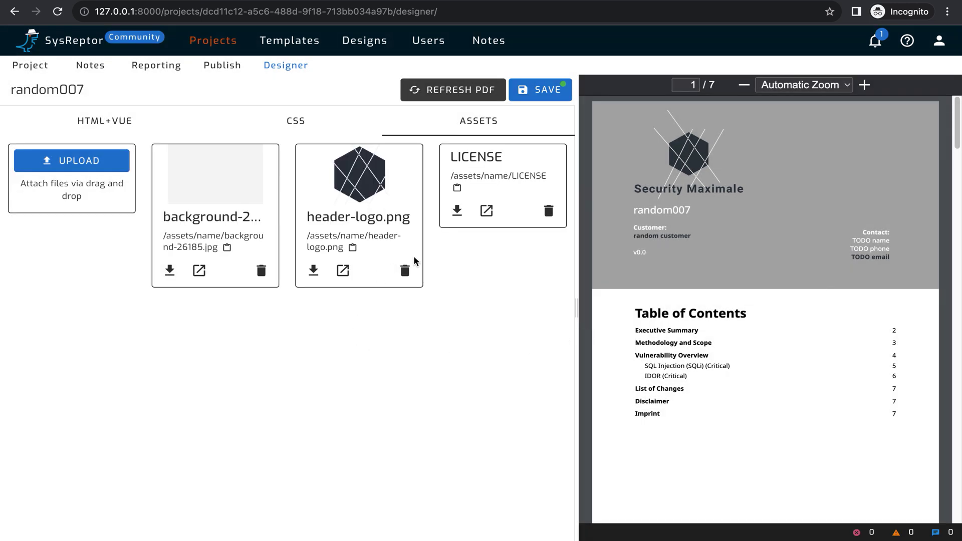
{"action": "left_click", "coordinate": [405, 271]}
{"action": "left_click", "coordinate": [601, 331]}
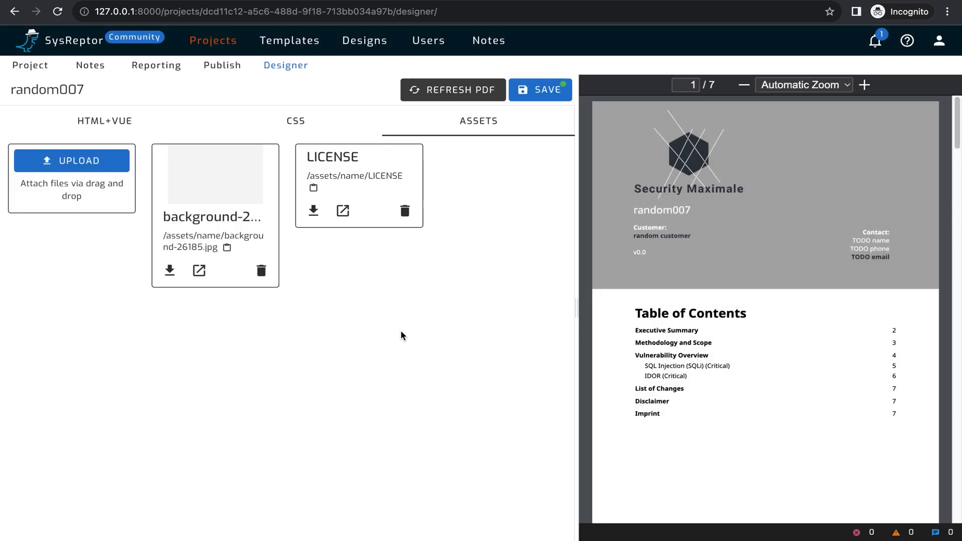
{"action": "left_click", "coordinate": [467, 90]}
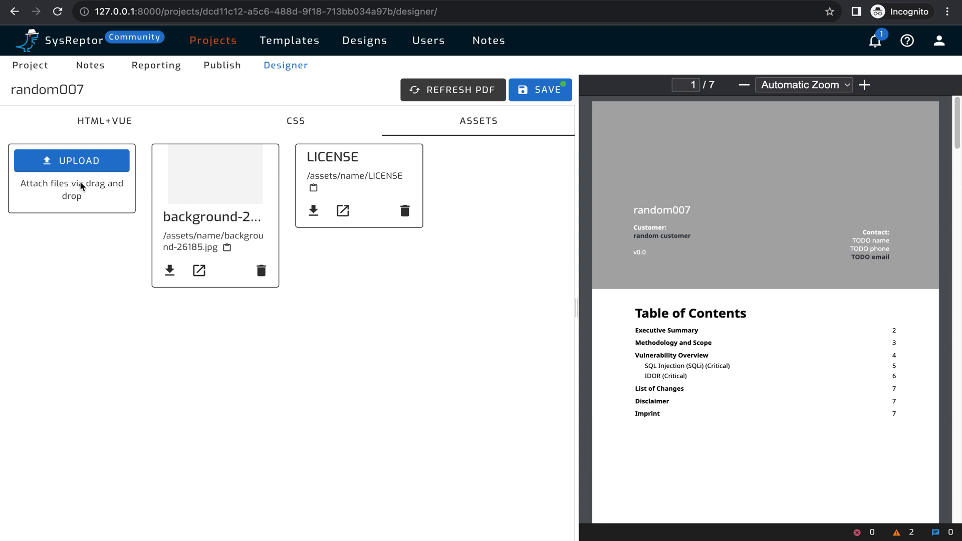
Upload logo-transparent.png and mylogo.png from the Desktop folder to the design's assets.
{"action": "left_click", "coordinate": [75, 163]}
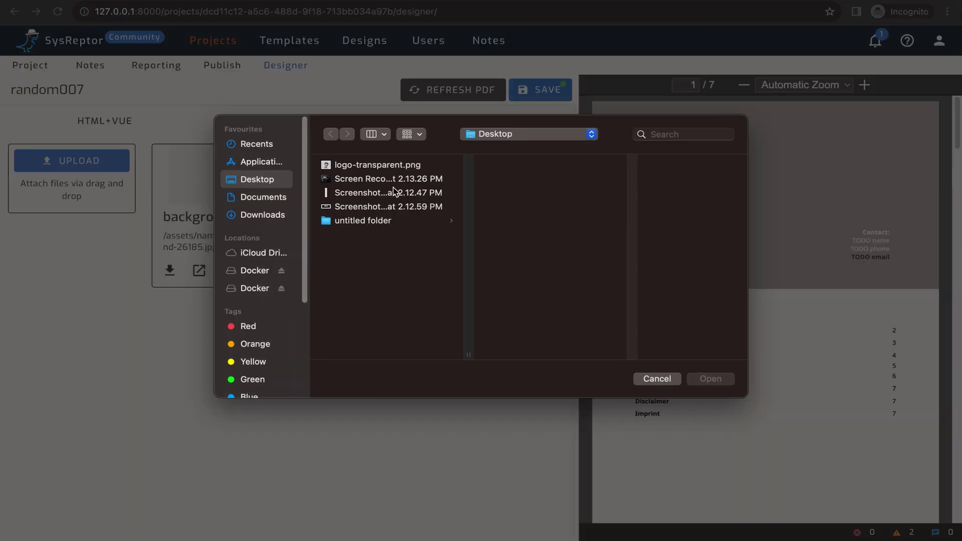
{"action": "left_click", "coordinate": [396, 168]}
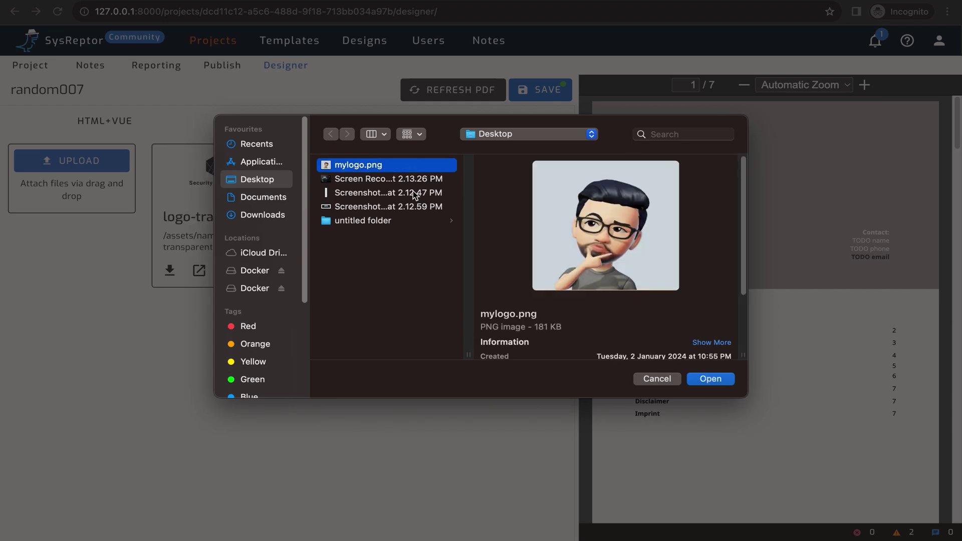
{"action": "left_click", "coordinate": [711, 379]}
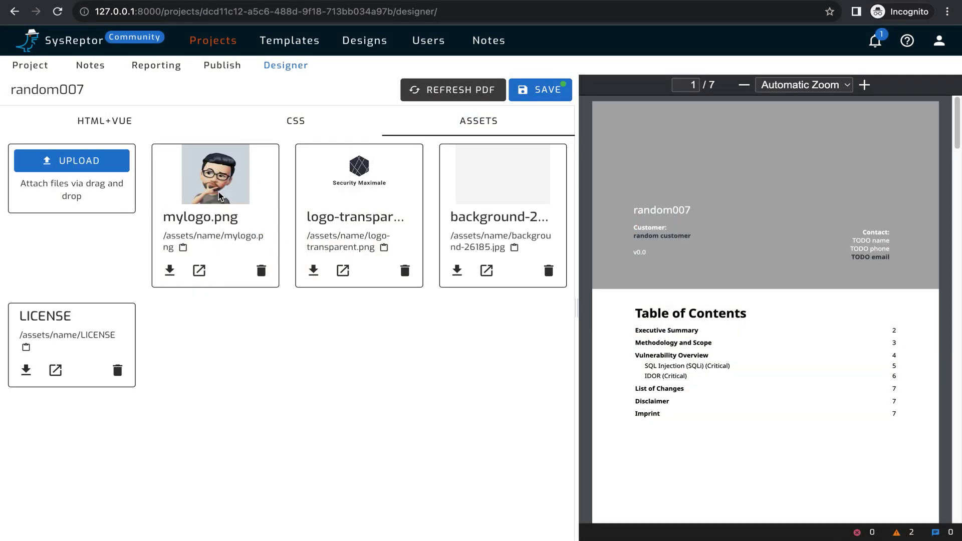
Set the cover page logo's image source in the HTML to /assets/name/mylogo.png, and save the design after refreshing the PDF preview.
{"action": "left_click_drag", "start_coordinate": [164, 239], "coordinate": [174, 252]}
{"action": "key", "text": "ctrl+c"}
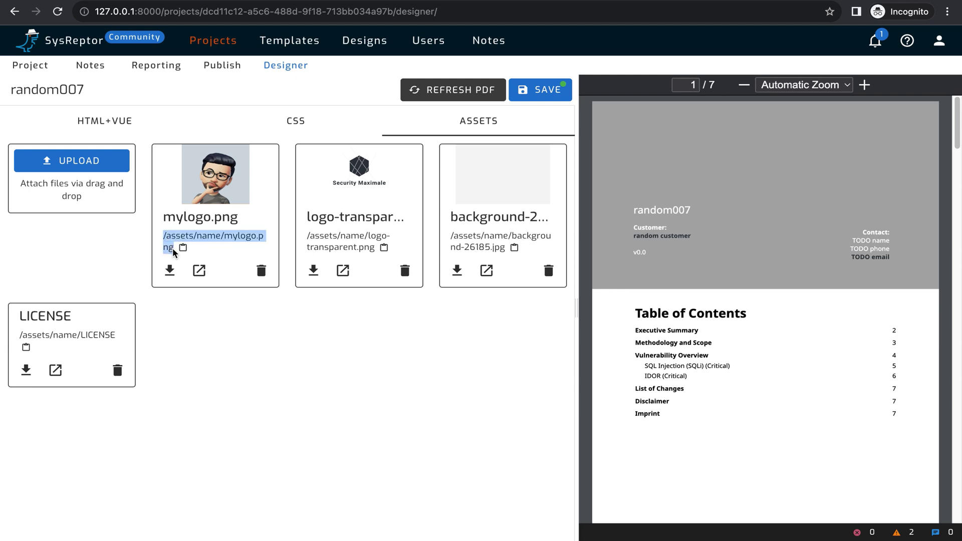
{"action": "left_click", "coordinate": [312, 124]}
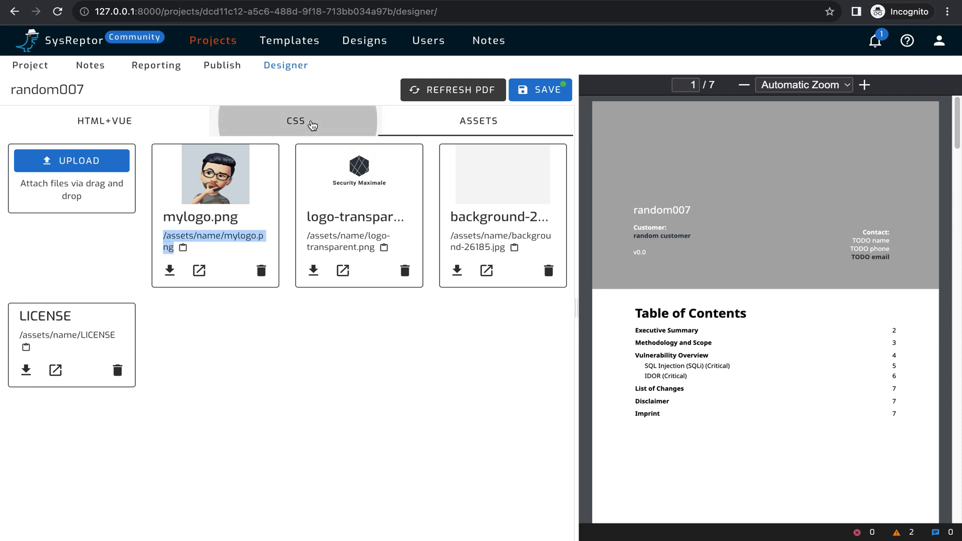
{"action": "left_click", "coordinate": [139, 122]}
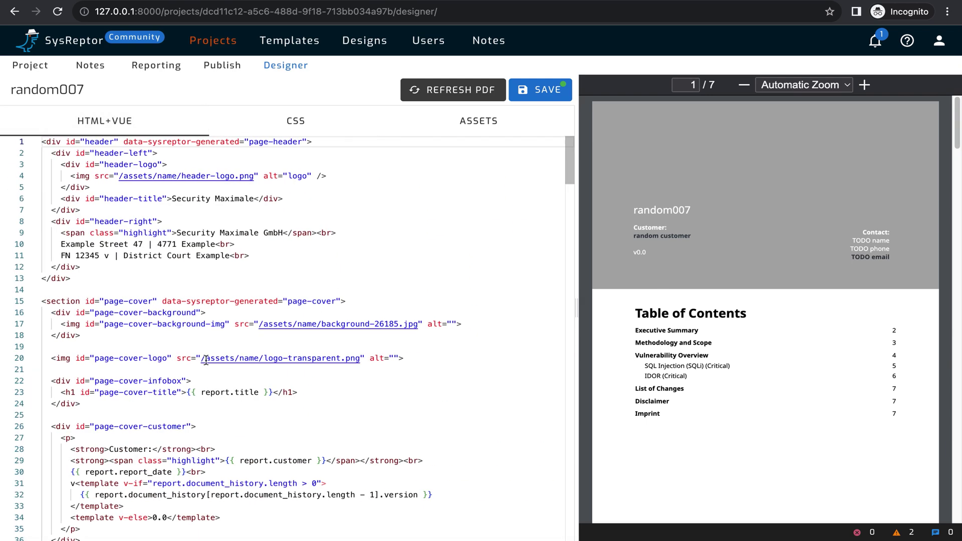
{"action": "left_click_drag", "start_coordinate": [201, 359], "coordinate": [356, 359]}
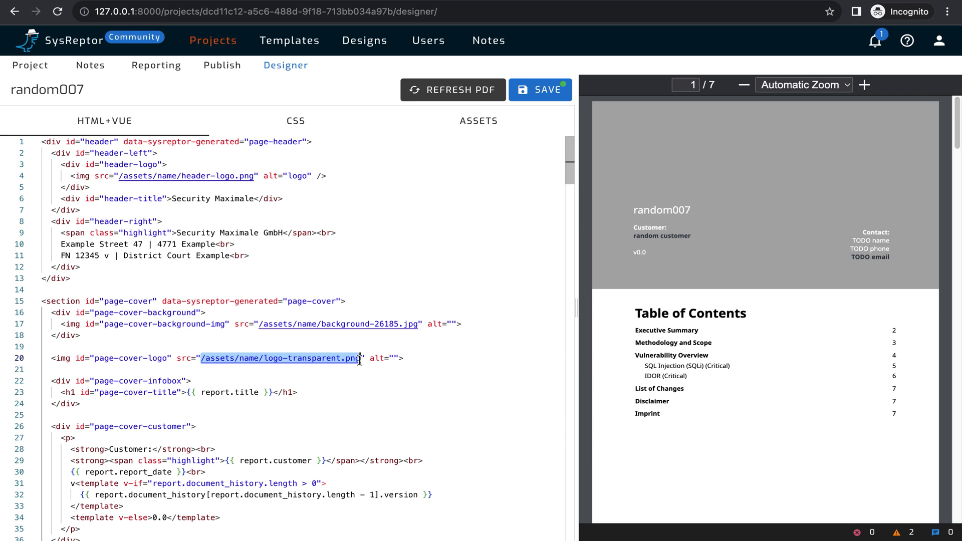
{"action": "key", "text": "ctrl+v"}
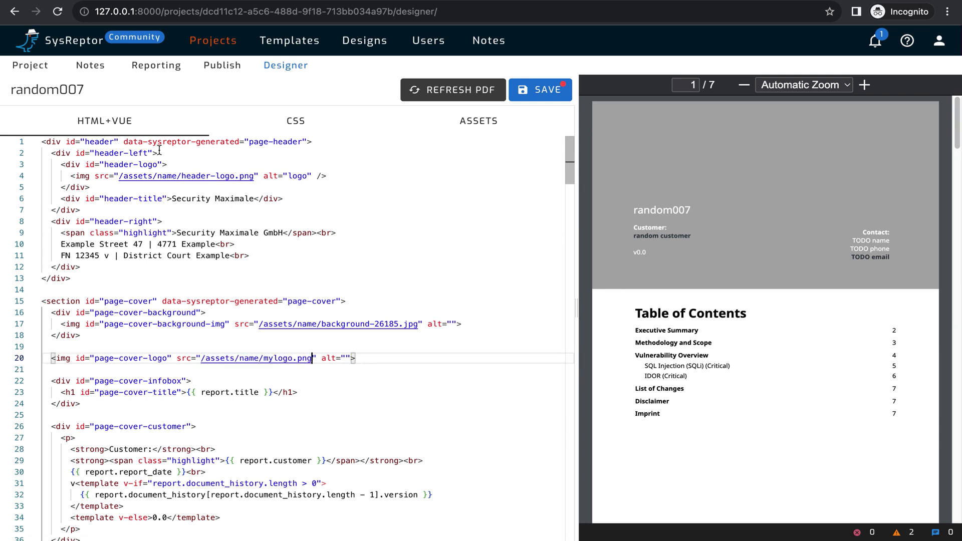
{"action": "left_click", "coordinate": [454, 89]}
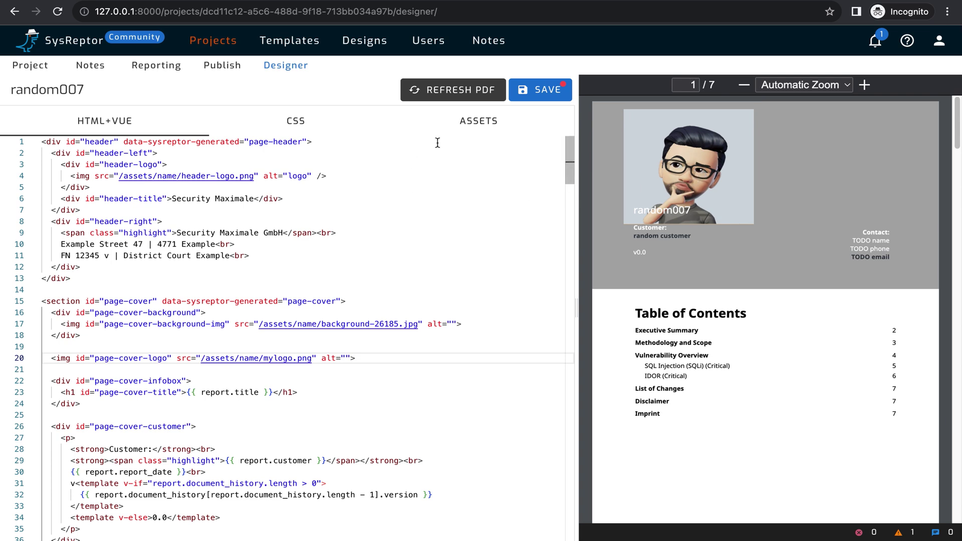
{"action": "left_click", "coordinate": [548, 98]}
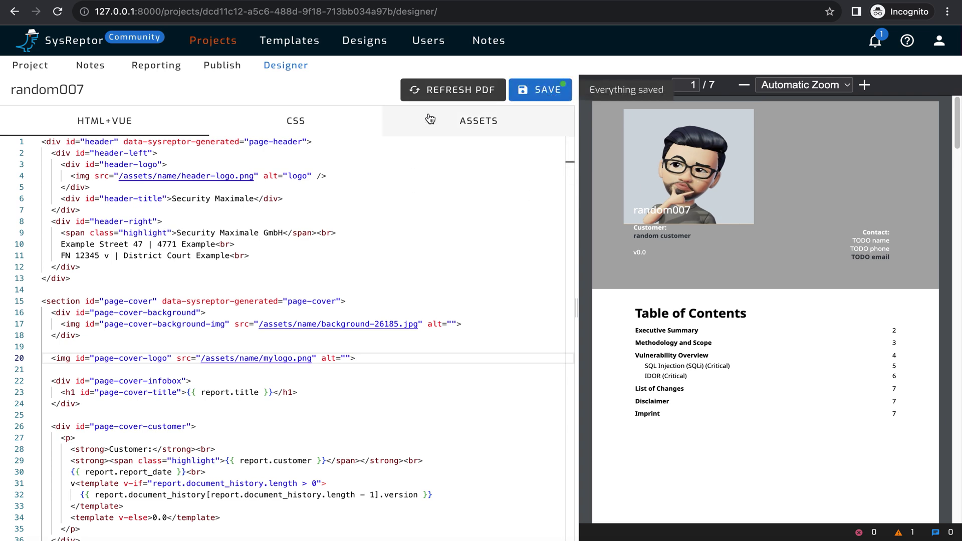
Return to the project's publishing view and turn off encryption of the report PDF.
{"action": "left_click", "coordinate": [233, 71]}
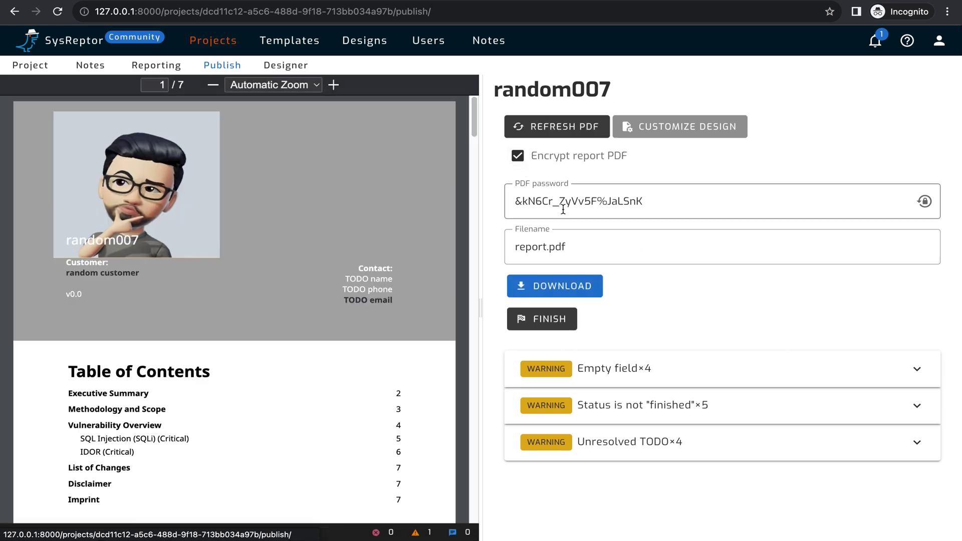
{"action": "left_click_drag", "start_coordinate": [677, 204], "coordinate": [517, 205]}
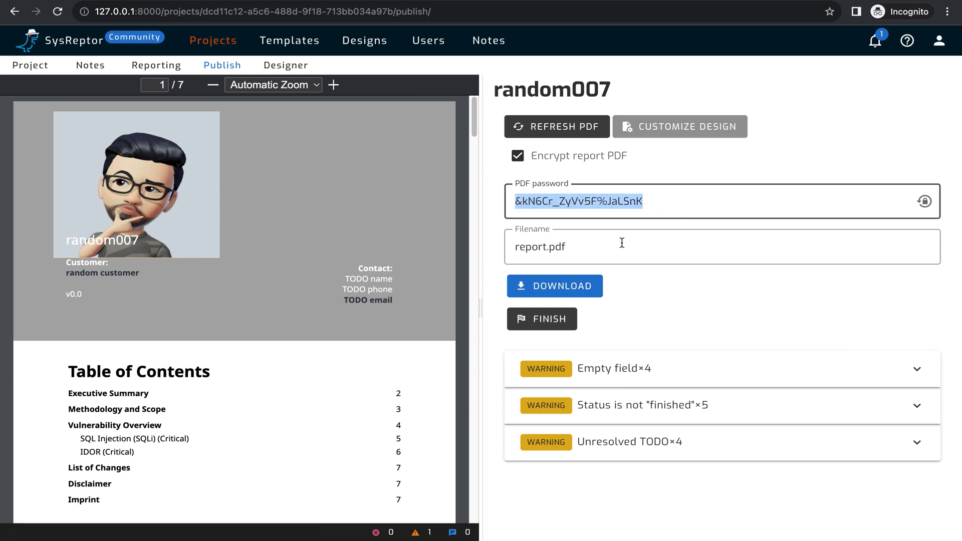
{"action": "left_click", "coordinate": [519, 157]}
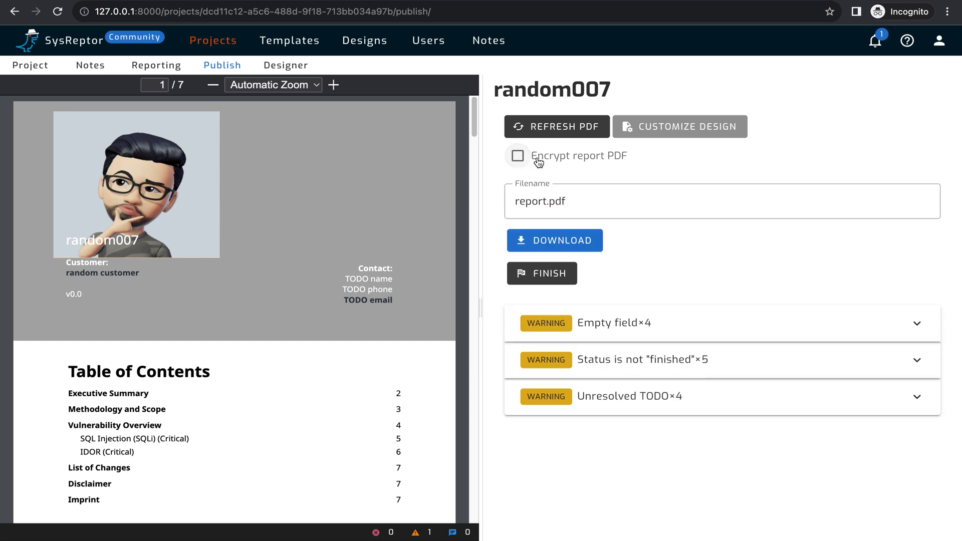